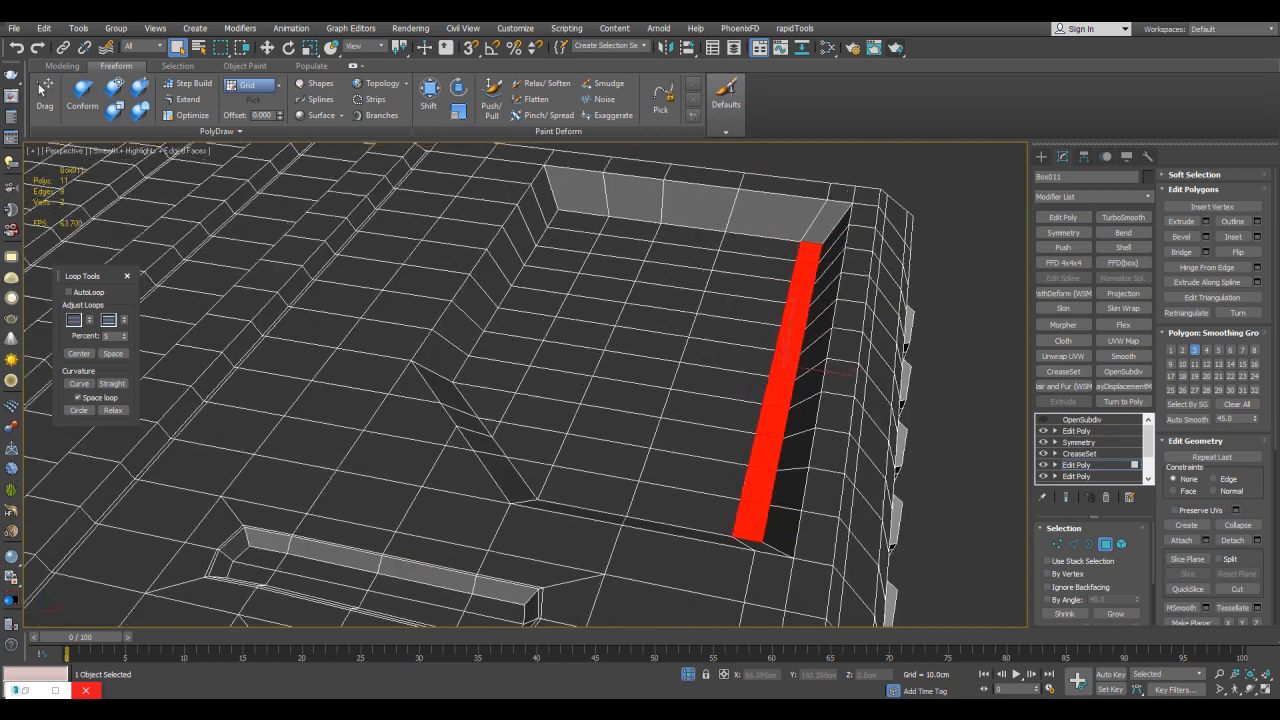
Step: Reposition an edge loop on the recess floor along X and adjust the vertices beside its sloped wall
{"action": "key", "text": "2"}
{"action": "double_click", "coordinate": [612, 395]}
{"action": "key", "text": "w"}
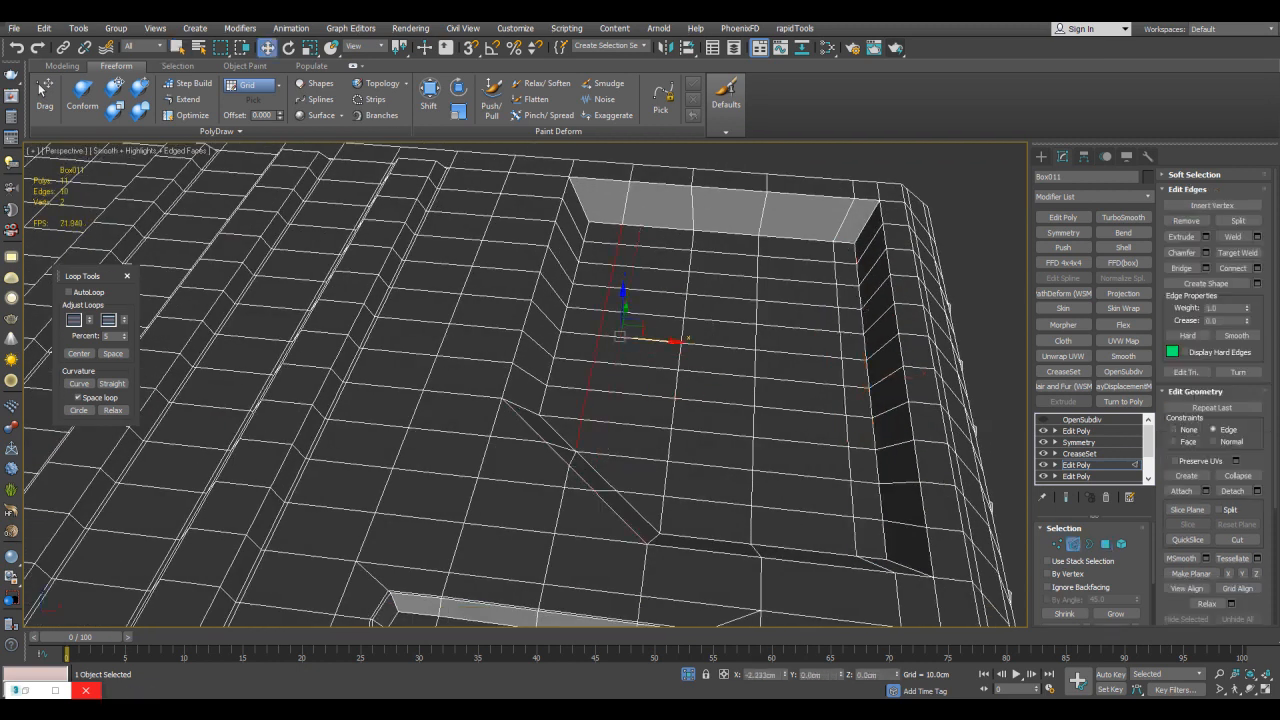
{"action": "key", "text": "1"}
{"action": "key", "text": "q"}
{"action": "left_click_drag", "start_coordinate": [605, 316], "coordinate": [483, 505]}
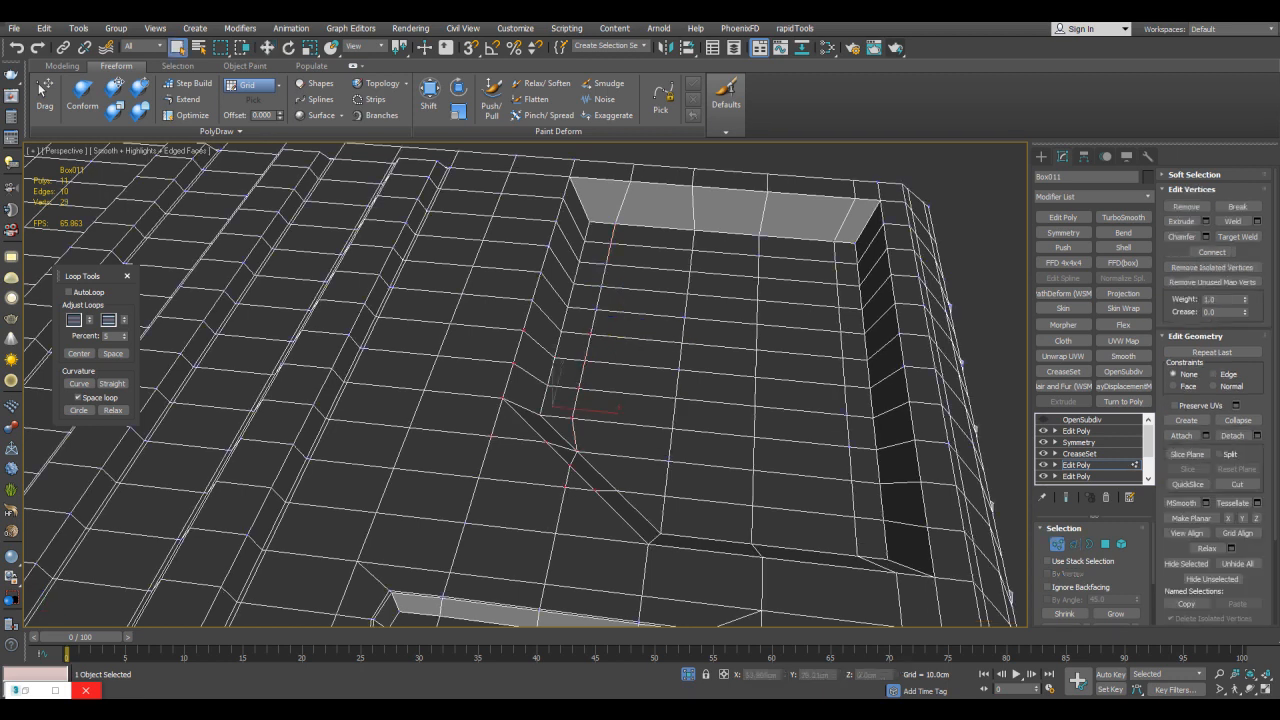
{"action": "key", "text": "w"}
{"action": "middle_click_drag", "start_coordinate": [600, 450], "coordinate": [600, 400], "text": "alt"}
Step: Select the two long polygon strips along opposite sides of the recess floor and bevel them
{"action": "key", "text": "4"}
{"action": "left_click", "coordinate": [830, 400]}
{"action": "key", "text": "q"}
{"action": "left_click", "coordinate": [560, 340], "text": "ctrl"}
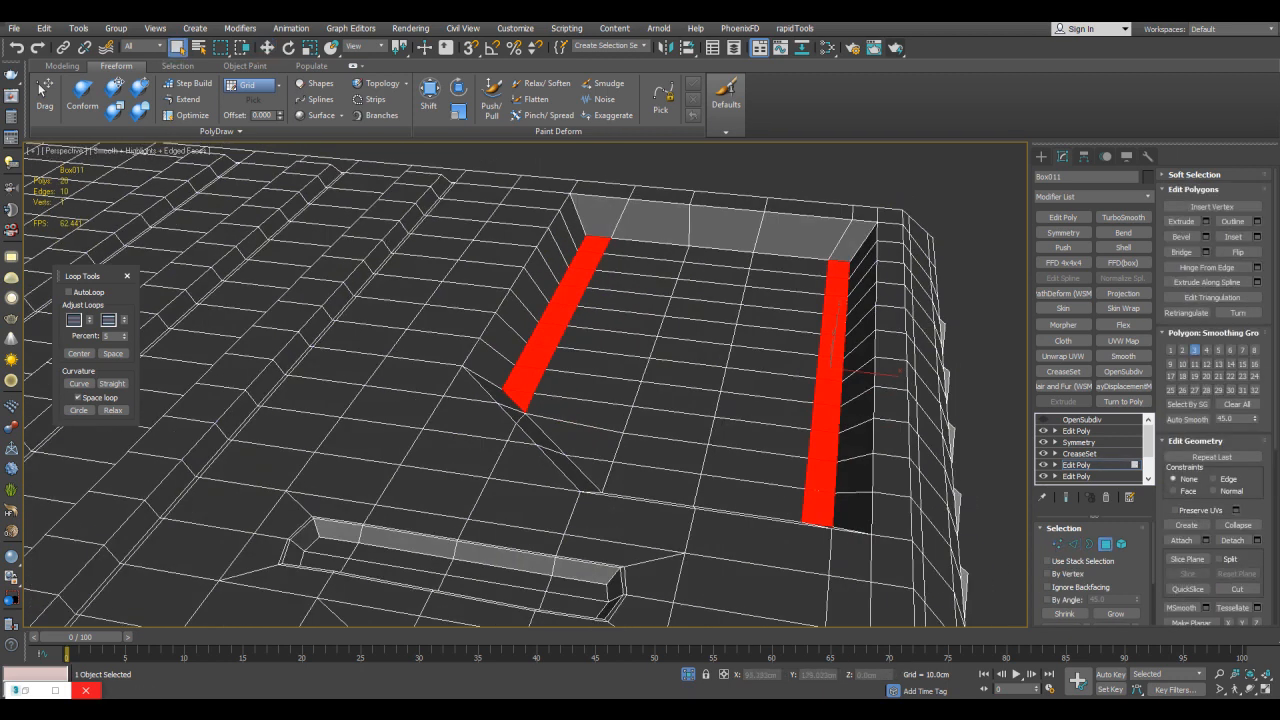
{"action": "middle_click_drag", "start_coordinate": [600, 450], "coordinate": [600, 400], "text": "alt"}
{"action": "key", "text": "shift+ctrl+b"}
{"action": "mouse_move", "coordinate": [600, 450]}
{"action": "middle_mouse_down", "text": "alt"}
{"action": "mouse_move", "coordinate": [600, 390]}
{"action": "mouse_move", "coordinate": [600, 450]}
{"action": "middle_mouse_up", "text": "alt"}
Step: Turn on polygon selection by angle at 1.0 and select the flat polygons of the recess floor, clearing the selection at the end
{"action": "key", "text": "q"}
{"action": "key", "text": "ctrl+d"}
{"action": "left_click", "coordinate": [1047, 599]}
{"action": "left_click", "coordinate": [700, 350]}
{"action": "key", "text": "q"}
{"action": "scroll", "coordinate": [600, 400], "scroll_direction": "up", "scroll_amount": 2}
{"action": "key", "text": "ctrl+d"}
Step: Form an inset from the six polygons on the rim behind the recess, narrowing it along X and lowering it about 0.6 cm
{"action": "key", "text": "F4"}
{"action": "scroll", "coordinate": [600, 400], "scroll_direction": "down", "scroll_amount": 5}
{"action": "scroll", "coordinate": [600, 400], "scroll_direction": "up", "scroll_amount": 5}
{"action": "key", "text": "F4"}
{"action": "middle_click_drag", "start_coordinate": [600, 400], "coordinate": [690, 395], "text": "alt"}
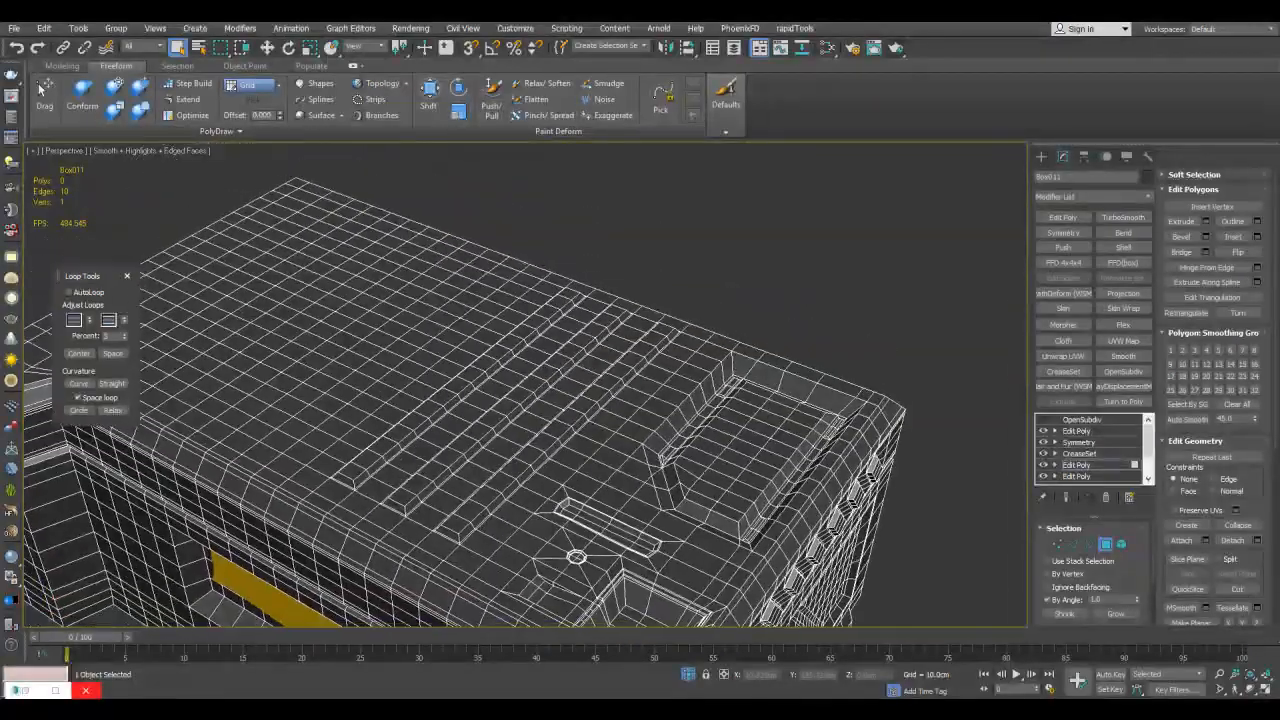
{"action": "scroll", "coordinate": [640, 420], "scroll_direction": "up", "scroll_amount": 5}
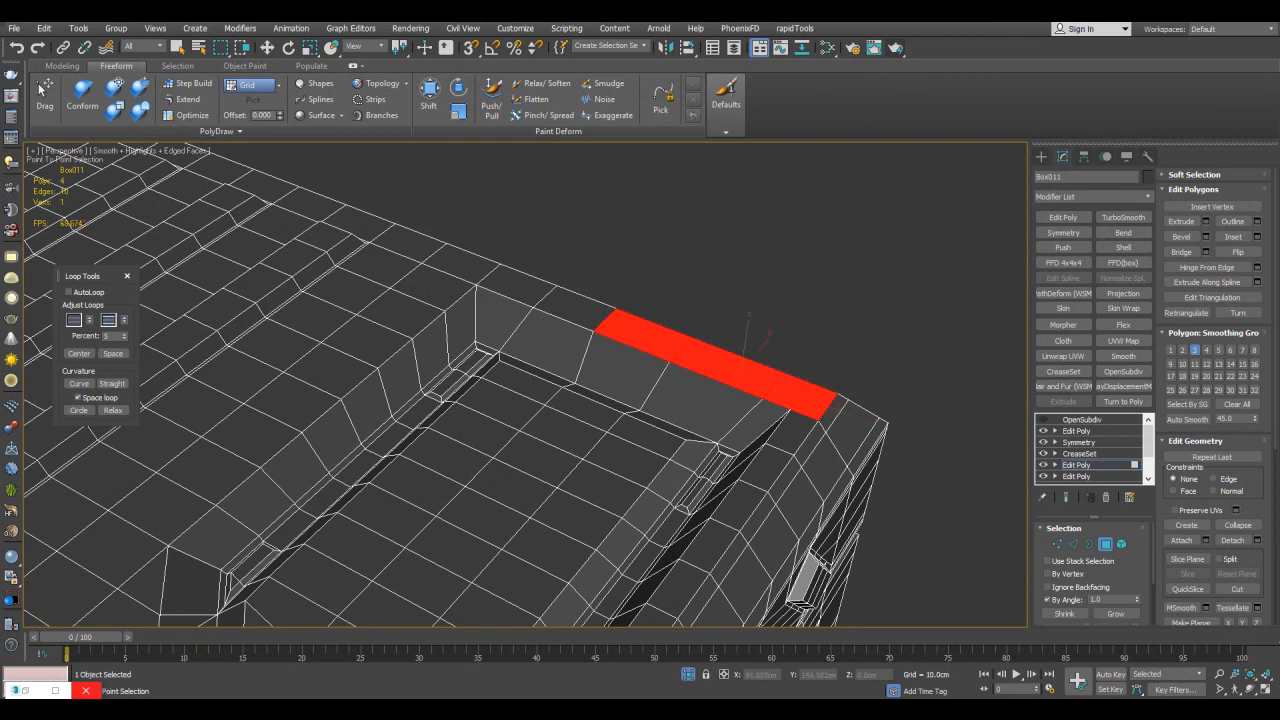
{"action": "middle_click_drag", "start_coordinate": [690, 395], "coordinate": [700, 385], "text": "alt"}
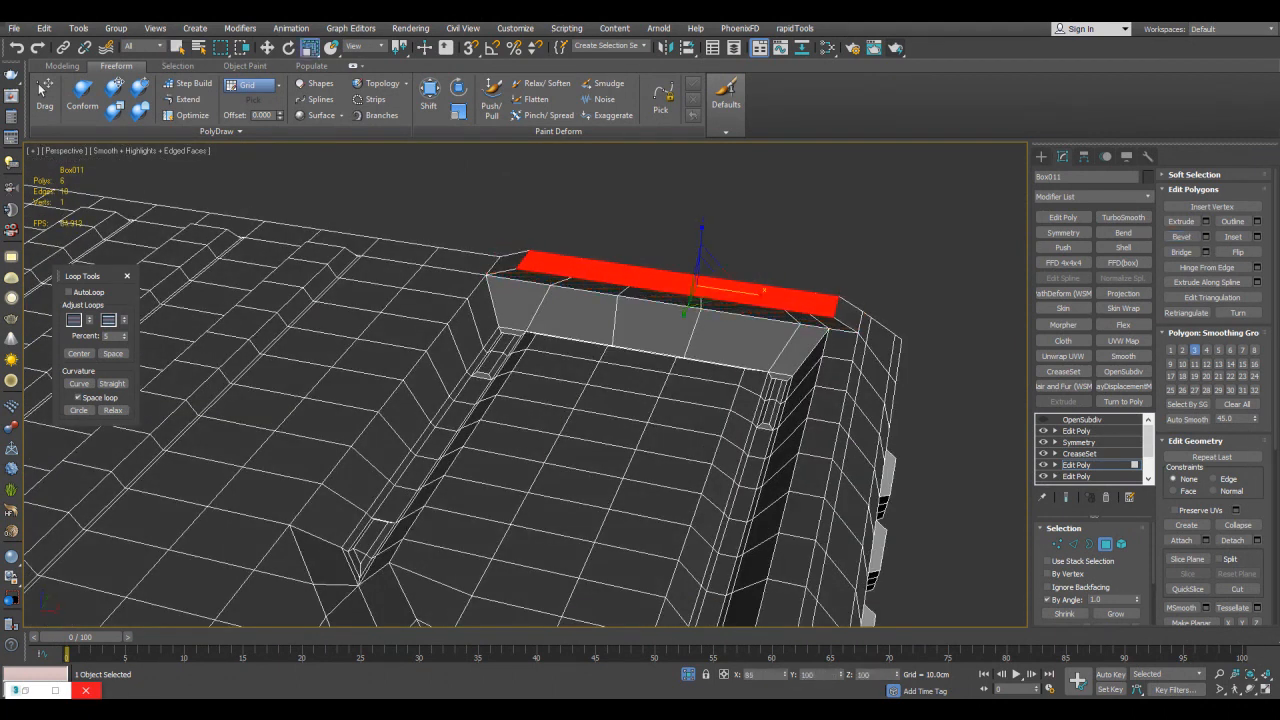
{"action": "key", "text": "w"}
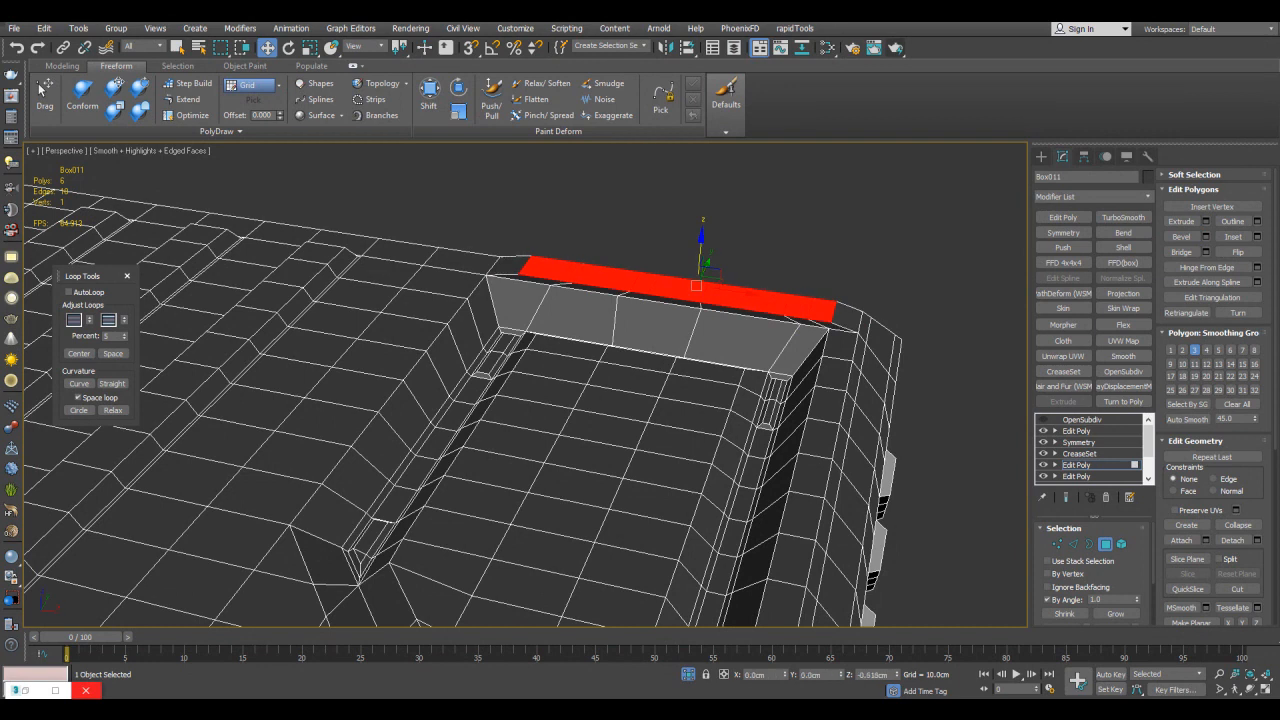
Step: Examine the recess details and the lowered rim strip in the shaded view without edges
{"action": "key", "text": "4"}
{"action": "key", "text": "q"}
{"action": "key", "text": "ctrl+d"}
{"action": "key", "text": "F4"}
{"action": "scroll", "coordinate": [525, 385], "scroll_direction": "down", "scroll_amount": 5}
{"action": "middle_click_drag", "start_coordinate": [525, 385], "coordinate": [640, 285], "text": "alt"}
{"action": "key", "text": "F4"}
{"action": "left_click", "coordinate": [670, 290]}
{"action": "scroll", "coordinate": [680, 285], "scroll_direction": "up", "scroll_amount": 4}
{"action": "scroll", "coordinate": [700, 470], "scroll_direction": "up", "scroll_amount": 3}
Step: Select the vertices of the raised roof ribs using the front view and move them about -2.3 cm along X
{"action": "left_click", "coordinate": [1076, 465]}
{"action": "key", "text": "1"}
{"action": "middle_click_drag", "start_coordinate": [640, 400], "coordinate": [570, 400]}
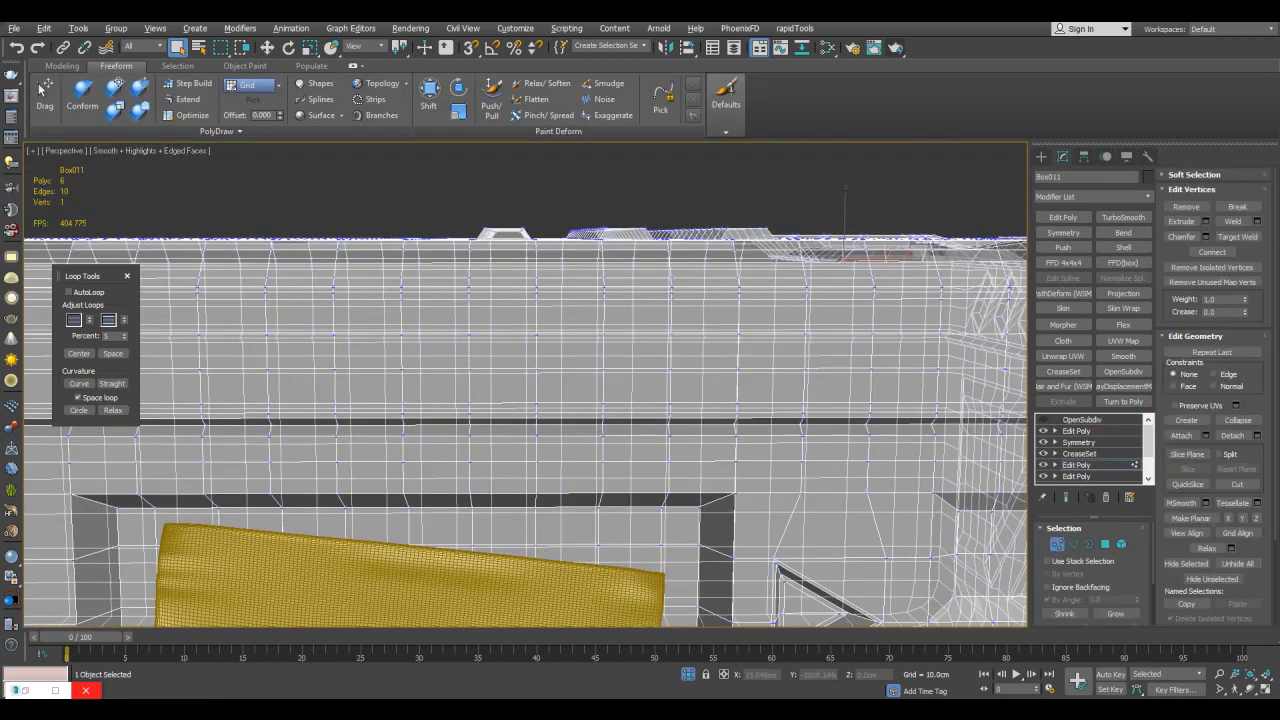
{"action": "key", "text": "alt+w"}
{"action": "key", "text": "alt+w"}
{"action": "scroll", "coordinate": [652, 220], "scroll_direction": "up", "scroll_amount": 4}
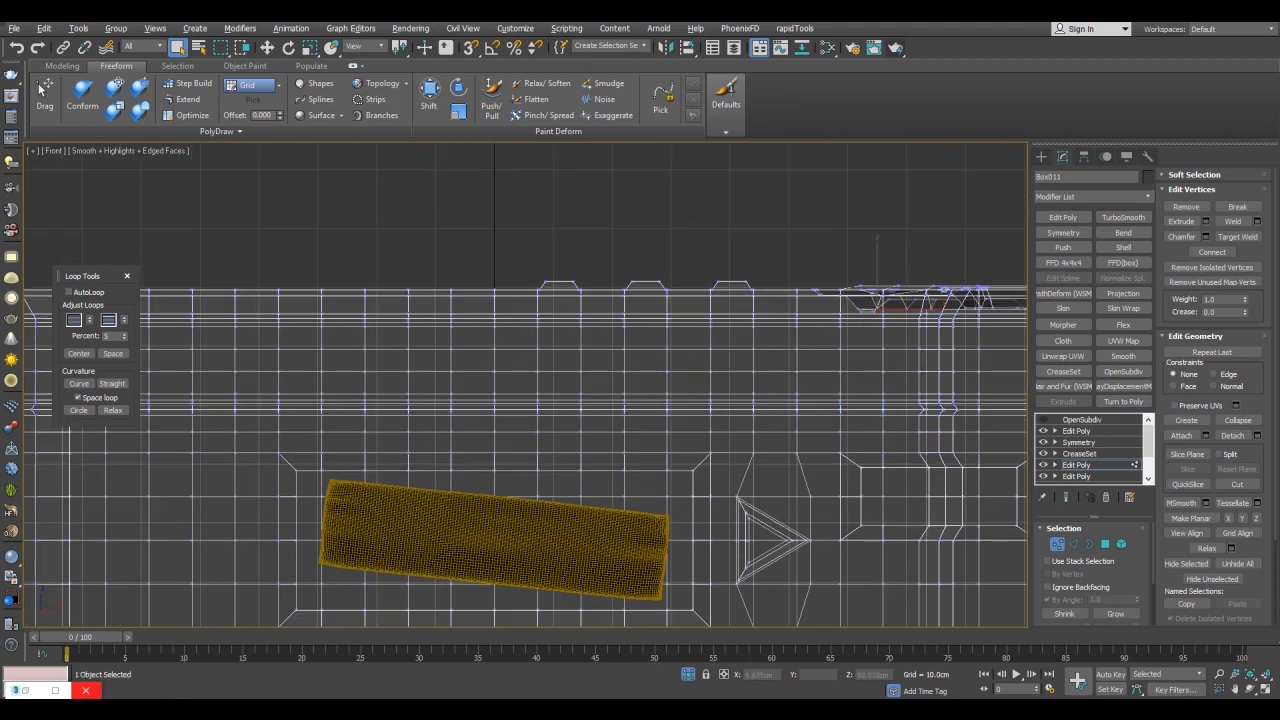
{"action": "key", "text": "alt+w"}
{"action": "middle_click", "coordinate": [737, 614]}
{"action": "key", "text": "alt+w"}
{"action": "scroll", "coordinate": [737, 614], "scroll_direction": "down", "scroll_amount": 3}
{"action": "scroll", "coordinate": [640, 400], "scroll_direction": "up", "scroll_amount": 3}
{"action": "middle_click_drag", "start_coordinate": [640, 400], "coordinate": [640, 350], "text": "alt"}
{"action": "key", "text": "F4"}
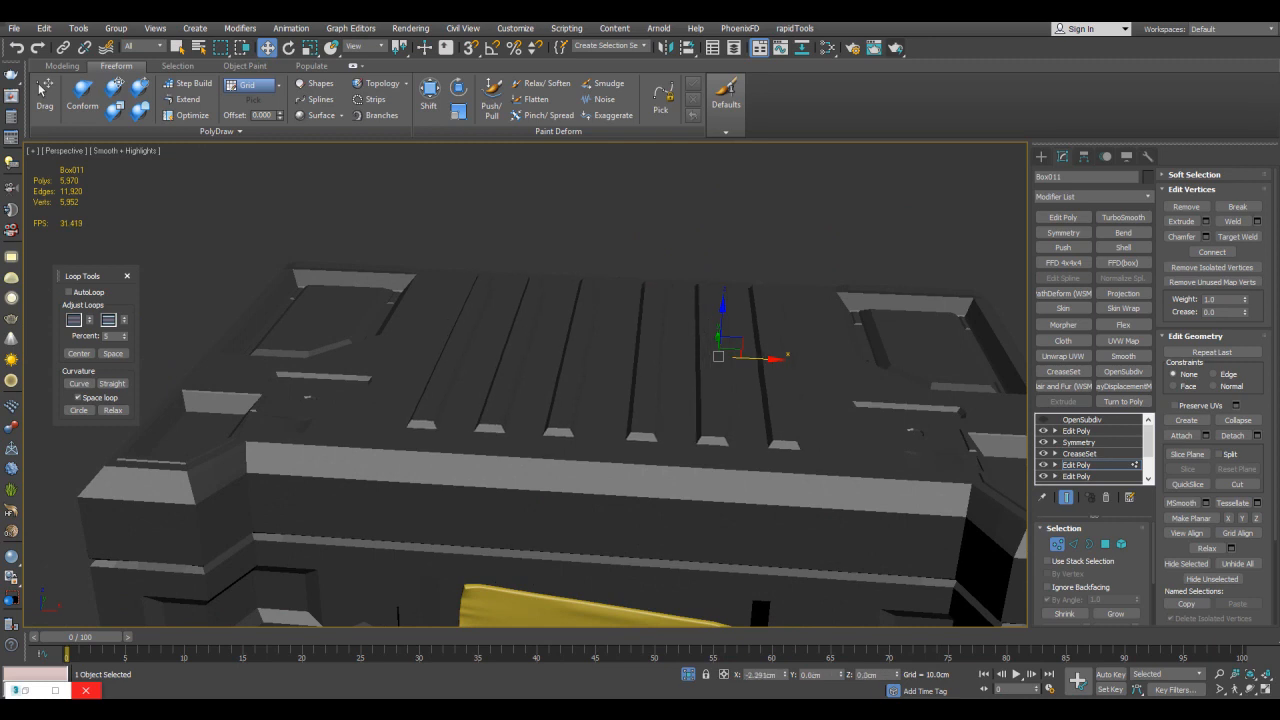
{"action": "key", "text": "F4"}
Step: Select the edge loop crossing the roof beside the ribs and the horizontal loop along the upper front side
{"action": "middle_click_drag", "start_coordinate": [640, 400], "coordinate": [600, 400], "text": "alt"}
{"action": "key", "text": "ctrl+d"}
{"action": "scroll", "coordinate": [620, 390], "scroll_direction": "down", "scroll_amount": 3}
{"action": "key", "text": "ctrl+a"}
{"action": "scroll", "coordinate": [50, 355], "scroll_direction": "up", "scroll_amount": 3}
{"action": "middle_click_drag", "start_coordinate": [50, 355], "coordinate": [50, 395], "text": "alt"}
{"action": "scroll", "coordinate": [50, 355], "scroll_direction": "up", "scroll_amount": 2}
{"action": "scroll", "coordinate": [50, 355], "scroll_direction": "up", "scroll_amount": 3}
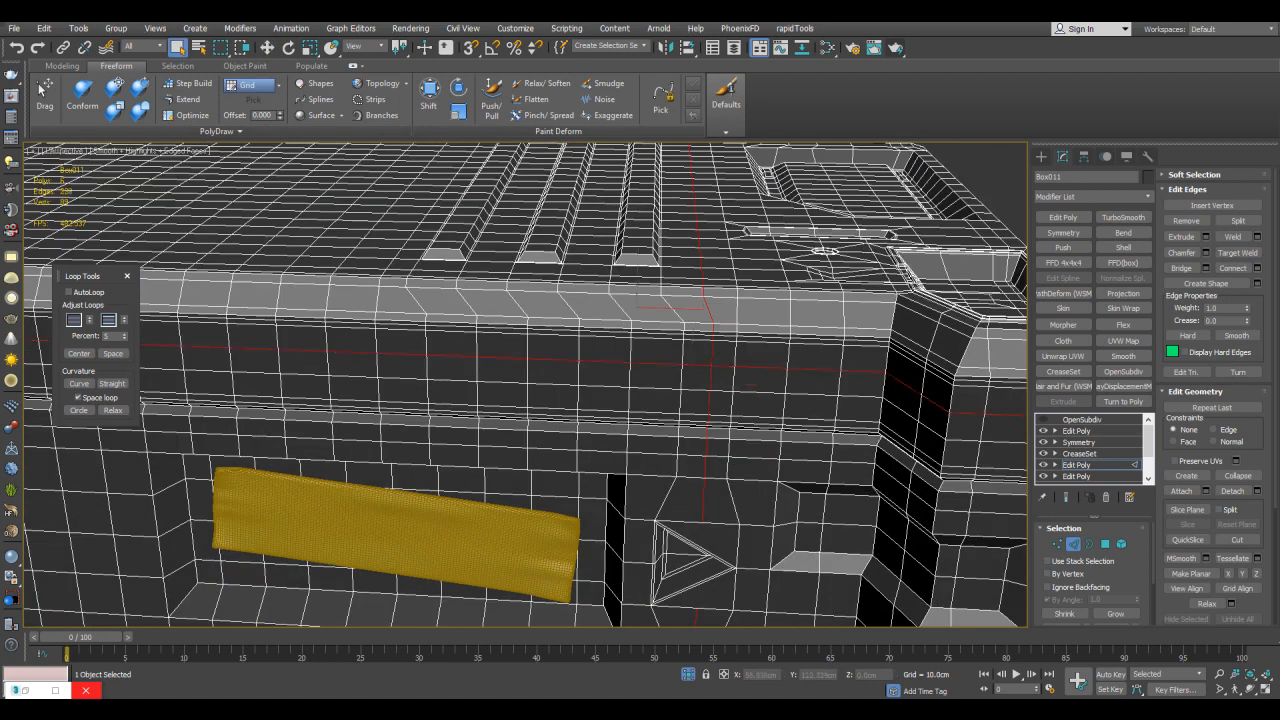
Step: Reduce the edge selection to a panel outline that turns a corner on the front side
{"action": "scroll", "coordinate": [525, 385], "scroll_direction": "down", "scroll_amount": 4}
{"action": "middle_click_drag", "start_coordinate": [525, 385], "coordinate": [620, 325], "text": "alt"}
{"action": "scroll", "coordinate": [525, 385], "scroll_direction": "down", "scroll_amount": 3}
{"action": "scroll", "coordinate": [480, 385], "scroll_direction": "up", "scroll_amount": 3}
{"action": "scroll", "coordinate": [462, 370], "scroll_direction": "up", "scroll_amount": 3}
{"action": "key", "text": "alt+x"}
{"action": "key", "text": "ctrl+z"}
{"action": "key", "text": "alt+x"}
{"action": "scroll", "coordinate": [525, 385], "scroll_direction": "up", "scroll_amount": 8}
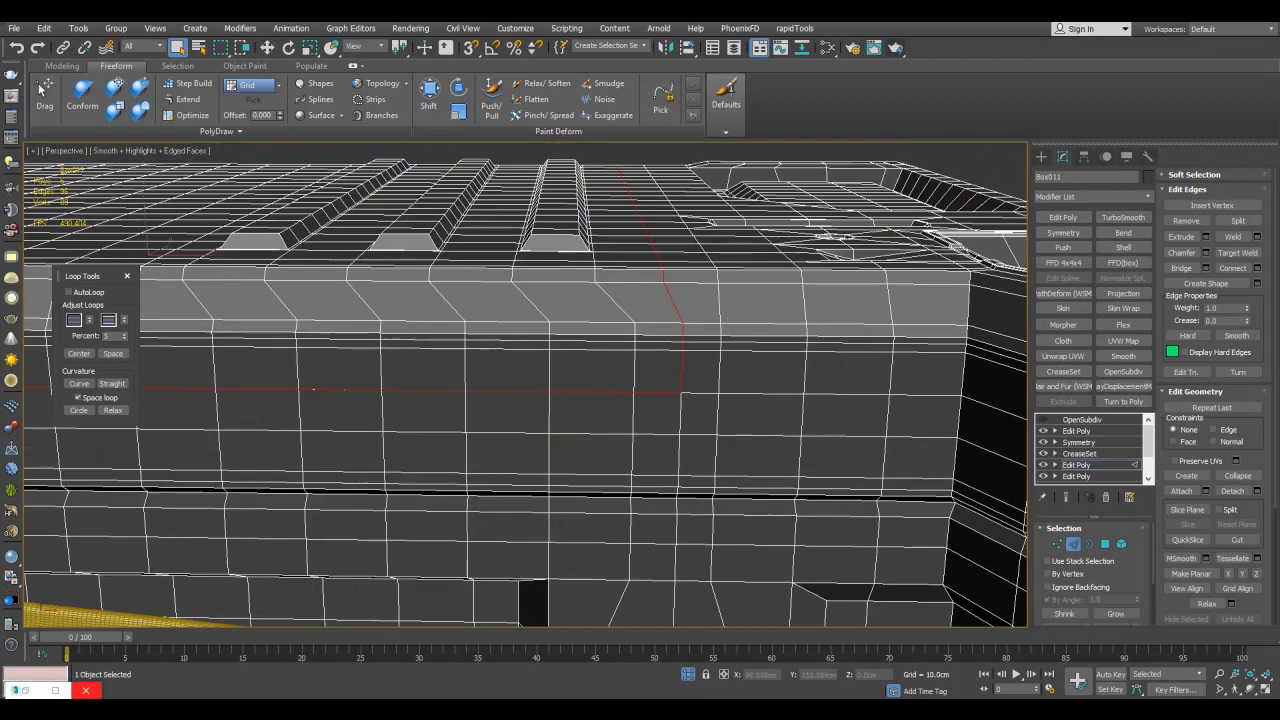
{"action": "middle_click_drag", "start_coordinate": [525, 385], "coordinate": [562, 360], "text": "alt"}
{"action": "scroll", "coordinate": [700, 250], "scroll_direction": "up", "scroll_amount": 2}
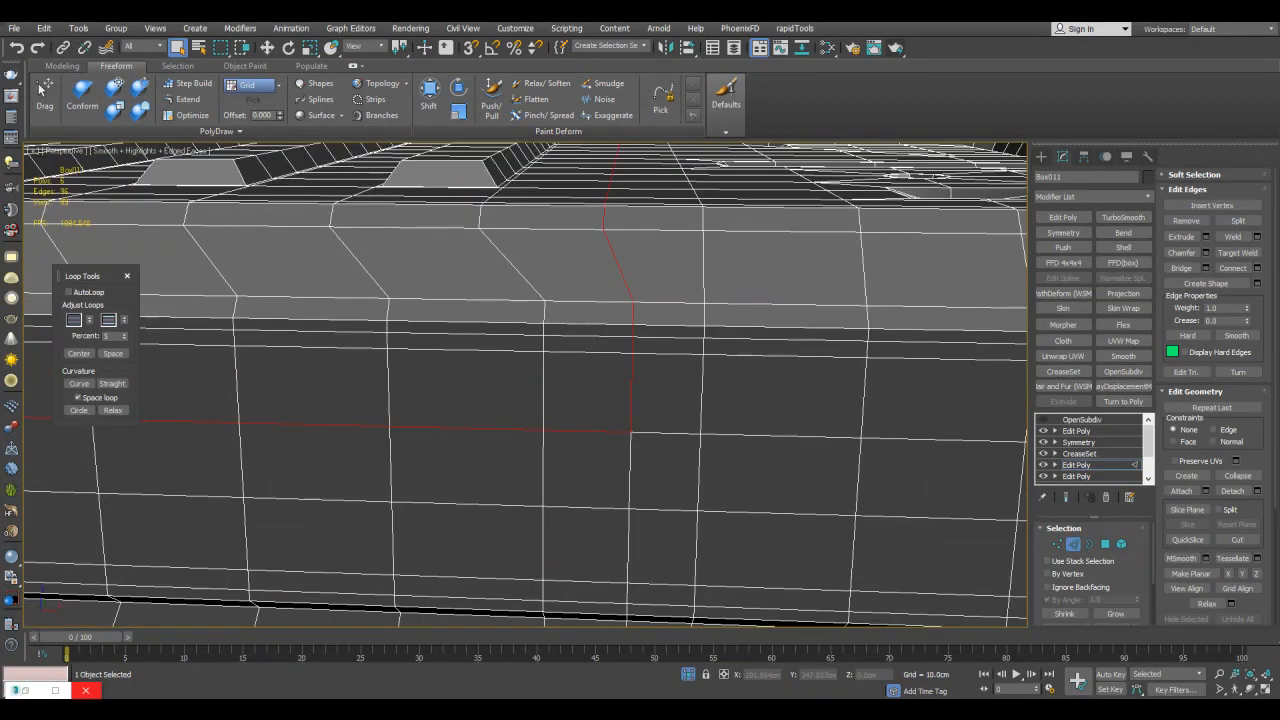
Step: Extrude the selected outline edges with a height of -0.33 cm and a base width of 0.31 cm
{"action": "key", "text": "shift+e"}
{"action": "type", "text": "-0.3"}
{"action": "key", "text": "Tab"}
{"action": "type", "text": "0.3"}
{"action": "key", "text": "Tab"}
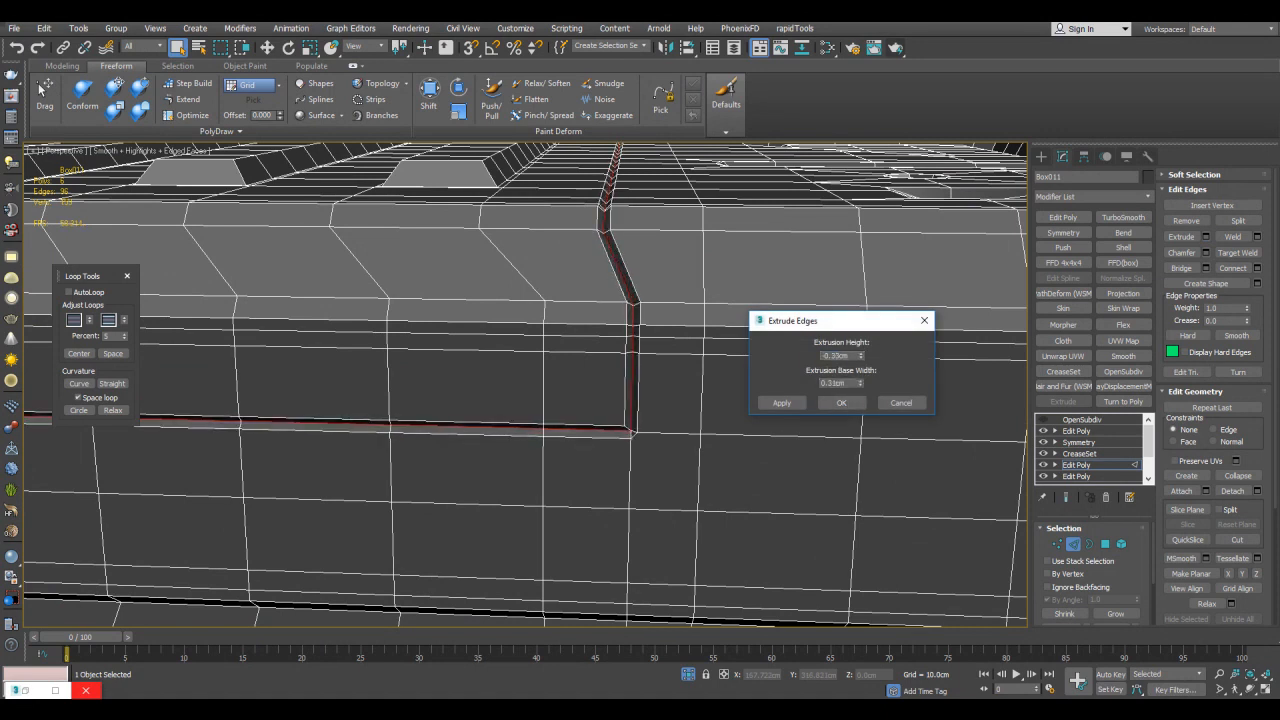
{"action": "left_click", "coordinate": [841, 403]}
Step: Clean up the groove's corner on the front side by target welding its corner vertices
{"action": "middle_click_drag", "start_coordinate": [780, 450], "coordinate": [862, 355]}
{"action": "scroll", "coordinate": [775, 392], "scroll_direction": "up", "scroll_amount": 4}
{"action": "key", "text": "1"}
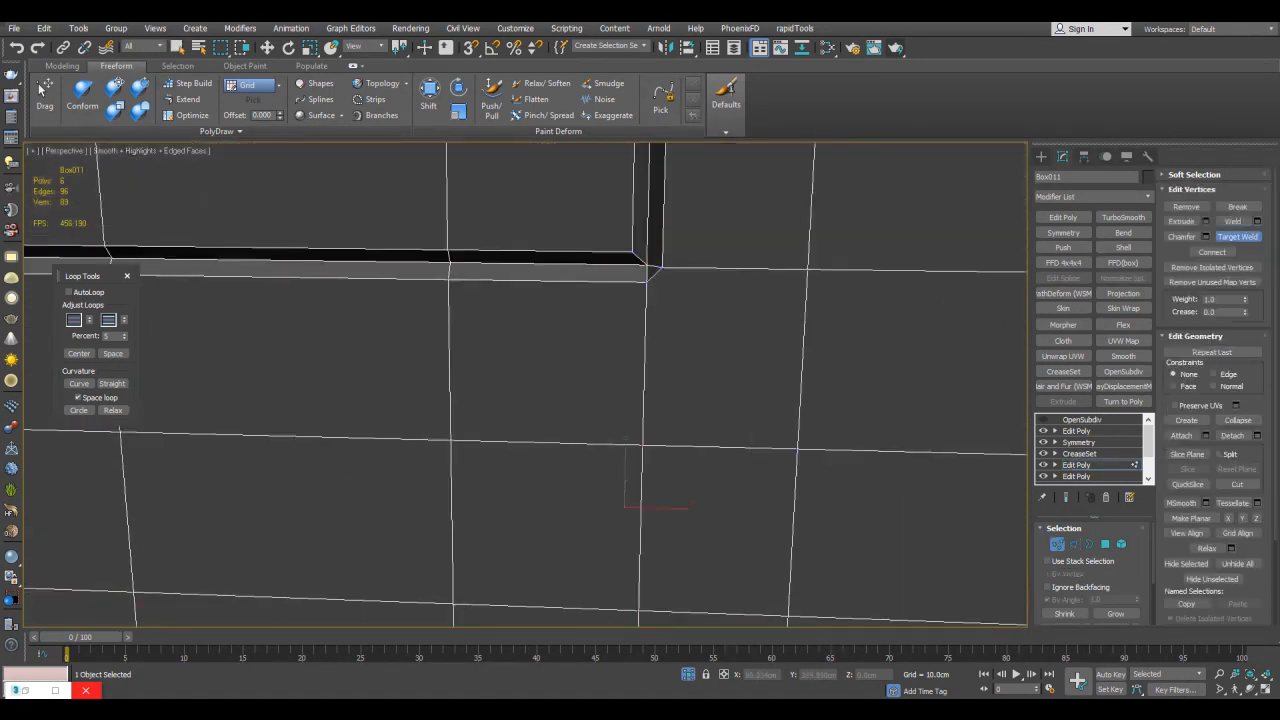
{"action": "left_click_drag", "start_coordinate": [648, 269], "coordinate": [663, 252]}
{"action": "key", "text": "w"}
{"action": "key", "text": "q"}
Step: Reposition the outer corner vertex at the groove's opposite end, snapping it level with the lower groove edge
{"action": "scroll", "coordinate": [640, 300], "scroll_direction": "down", "scroll_amount": 8}
{"action": "middle_click_drag", "start_coordinate": [640, 300], "coordinate": [520, 380], "text": "alt"}
{"action": "middle_click_drag", "start_coordinate": [640, 380], "coordinate": [490, 290], "text": "alt"}
{"action": "scroll", "coordinate": [660, 295], "scroll_direction": "up", "scroll_amount": 5}
{"action": "middle_click_drag", "start_coordinate": [640, 380], "coordinate": [600, 330], "text": "alt"}
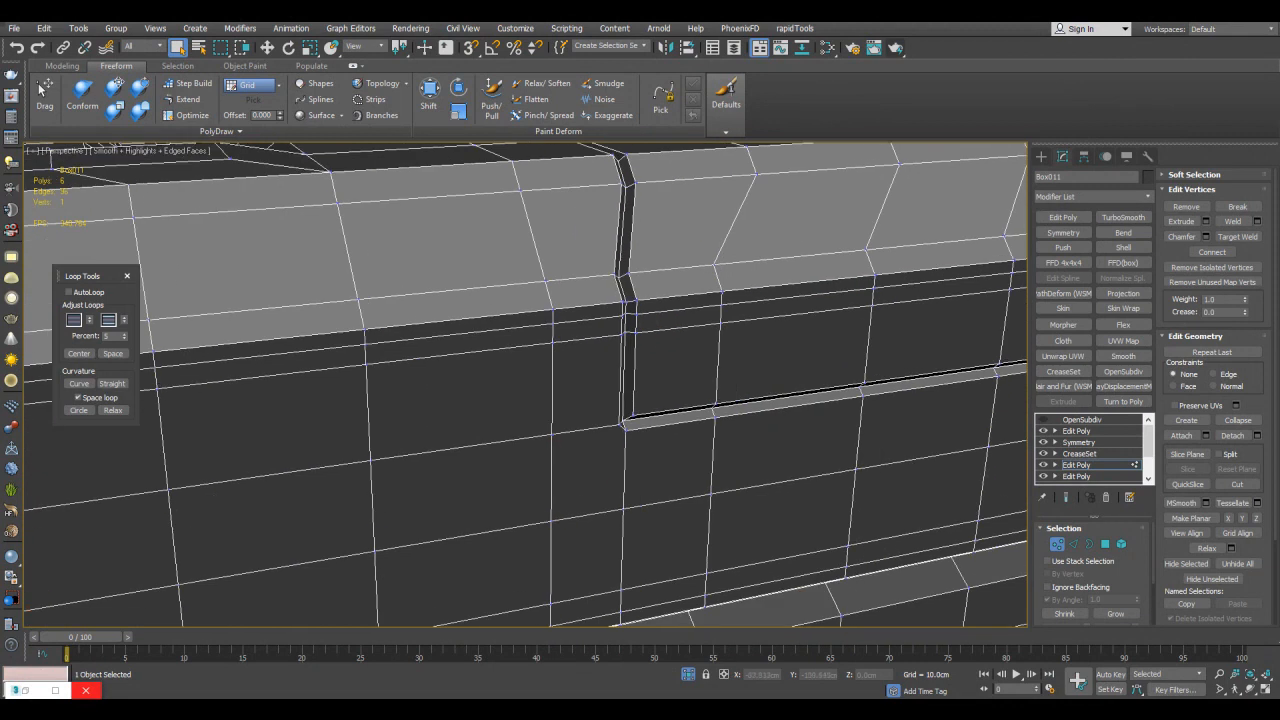
{"action": "key", "text": "w"}
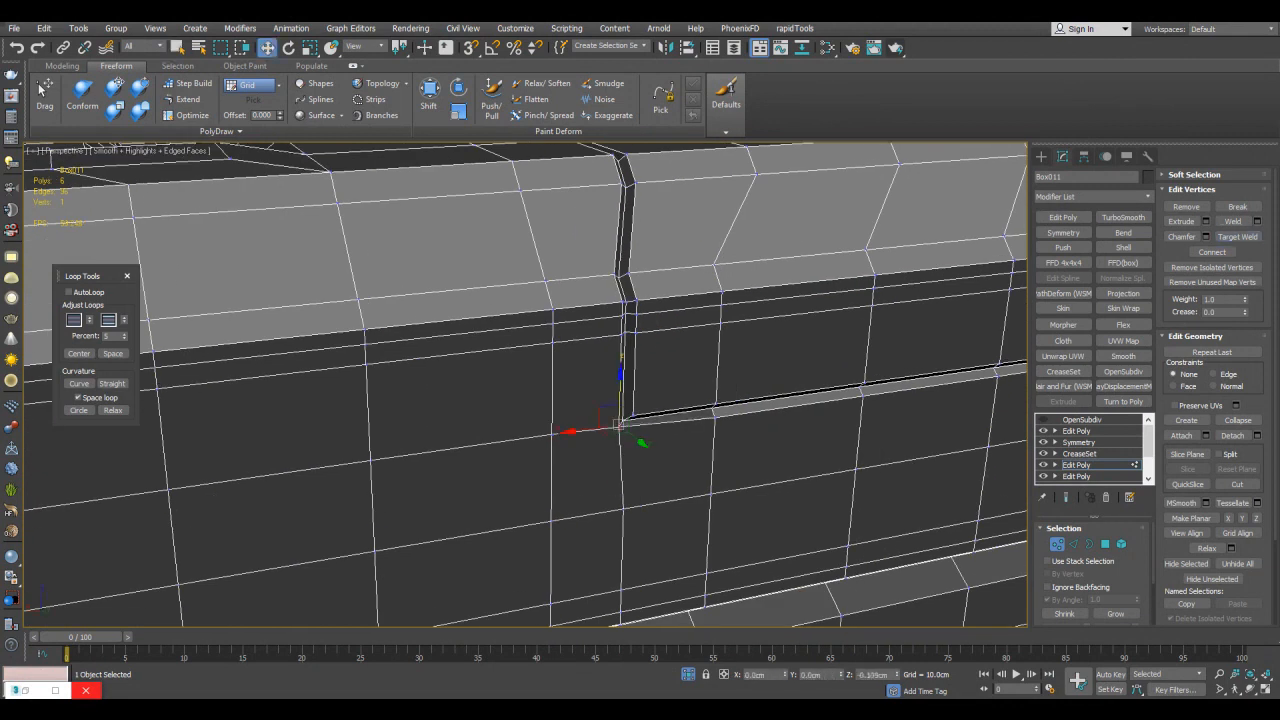
{"action": "middle_click_drag", "start_coordinate": [620, 425], "coordinate": [490, 340], "text": "alt"}
{"action": "middle_click_drag", "start_coordinate": [510, 240], "coordinate": [490, 600]}
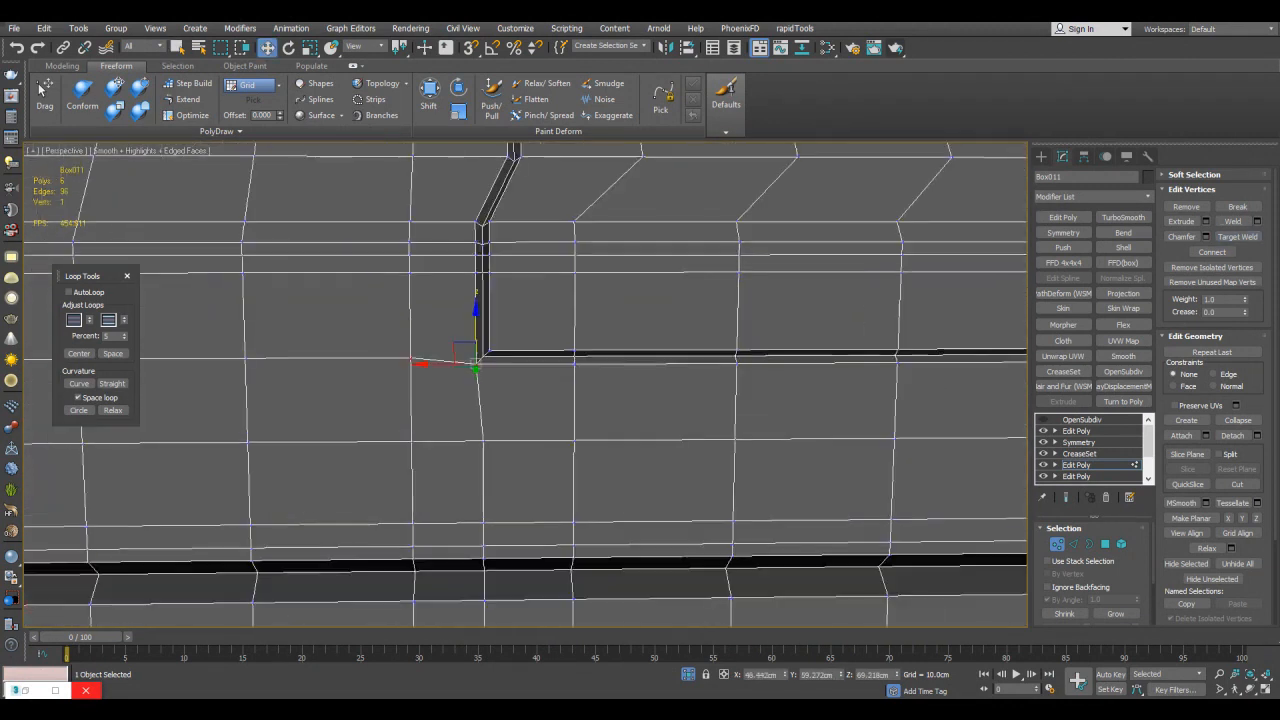
{"action": "left_click_drag", "start_coordinate": [464, 352], "coordinate": [572, 363]}
{"action": "key", "text": "s"}
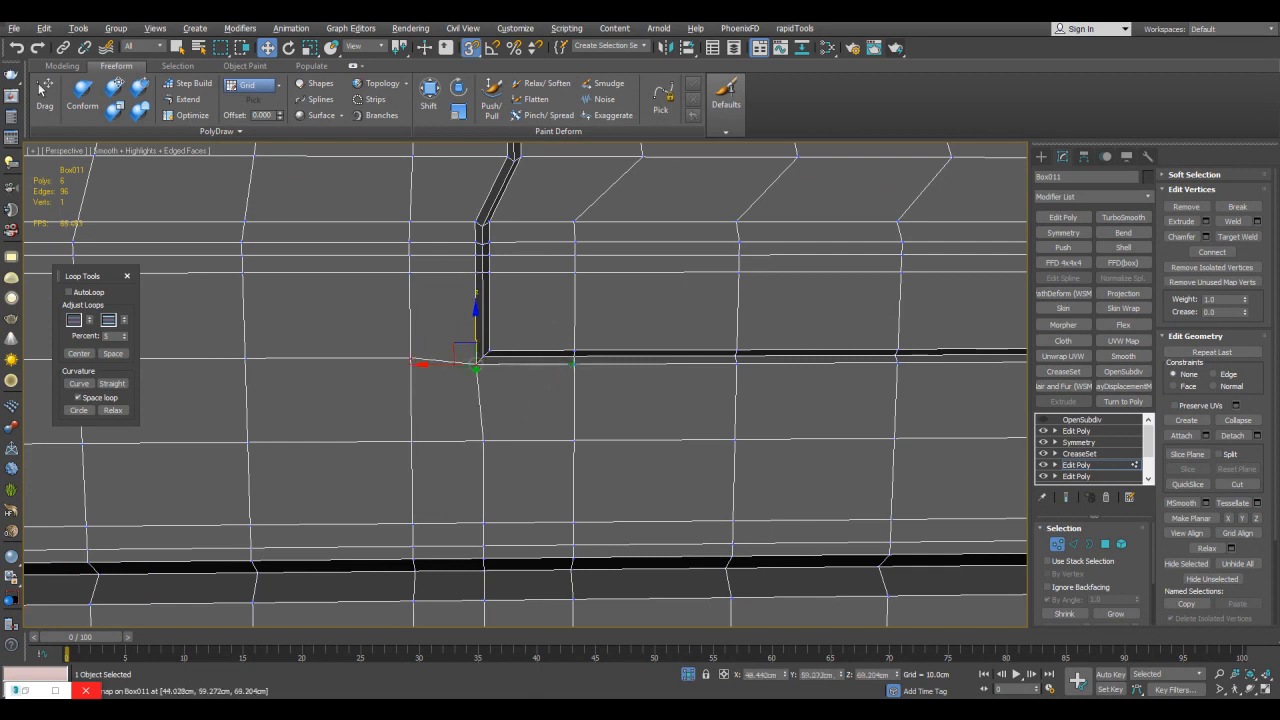
{"action": "scroll", "coordinate": [525, 350], "scroll_direction": "down", "scroll_amount": 5}
Step: Examine the panel groove around the front corner in shaded and wireframe display
{"action": "key", "text": "q"}
{"action": "middle_click_drag", "start_coordinate": [525, 350], "coordinate": [620, 370], "text": "alt"}
{"action": "scroll", "coordinate": [595, 385], "scroll_direction": "down", "scroll_amount": 2}
{"action": "key", "text": "1"}
{"action": "middle_click_drag", "start_coordinate": [525, 400], "coordinate": [600, 400], "text": "alt"}
{"action": "key", "text": "F4"}
{"action": "scroll", "coordinate": [525, 400], "scroll_direction": "up", "scroll_amount": 5}
{"action": "scroll", "coordinate": [672, 312], "scroll_direction": "up", "scroll_amount": 5}
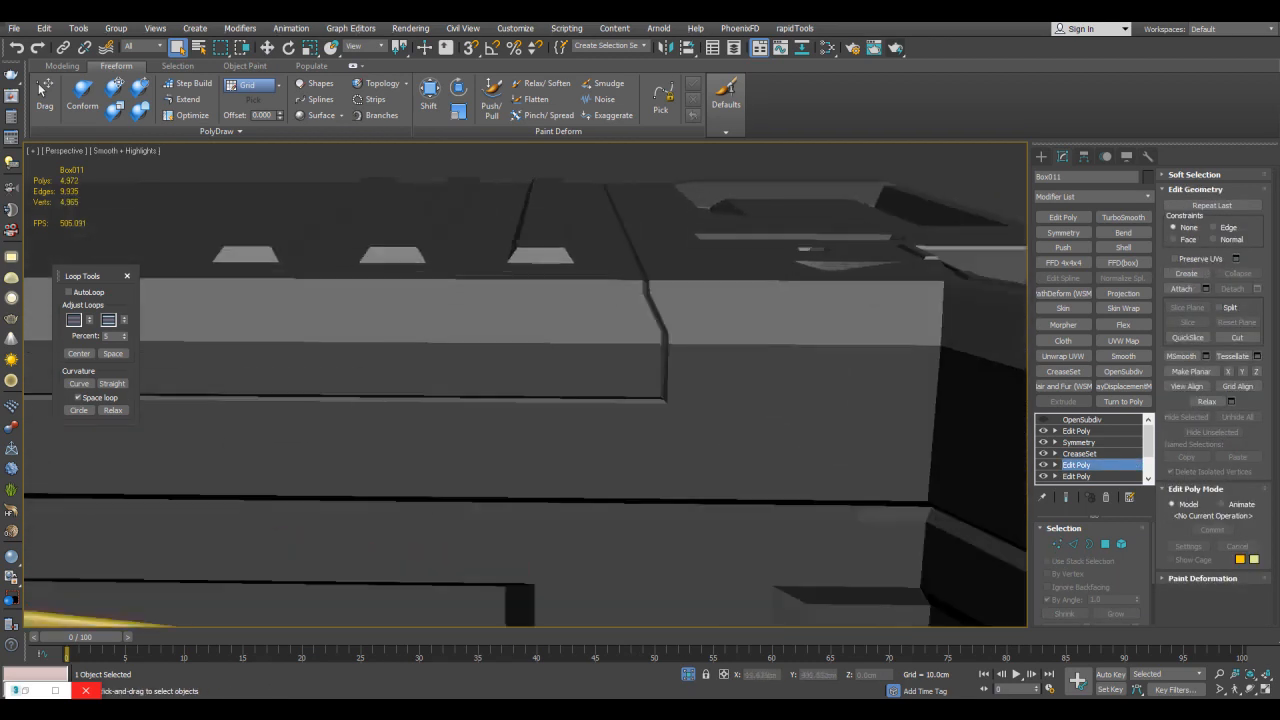
{"action": "middle_click_drag", "start_coordinate": [672, 330], "coordinate": [640, 360], "text": "alt"}
{"action": "key", "text": "F4"}
{"action": "key", "text": "F4"}
{"action": "key", "text": "F4"}
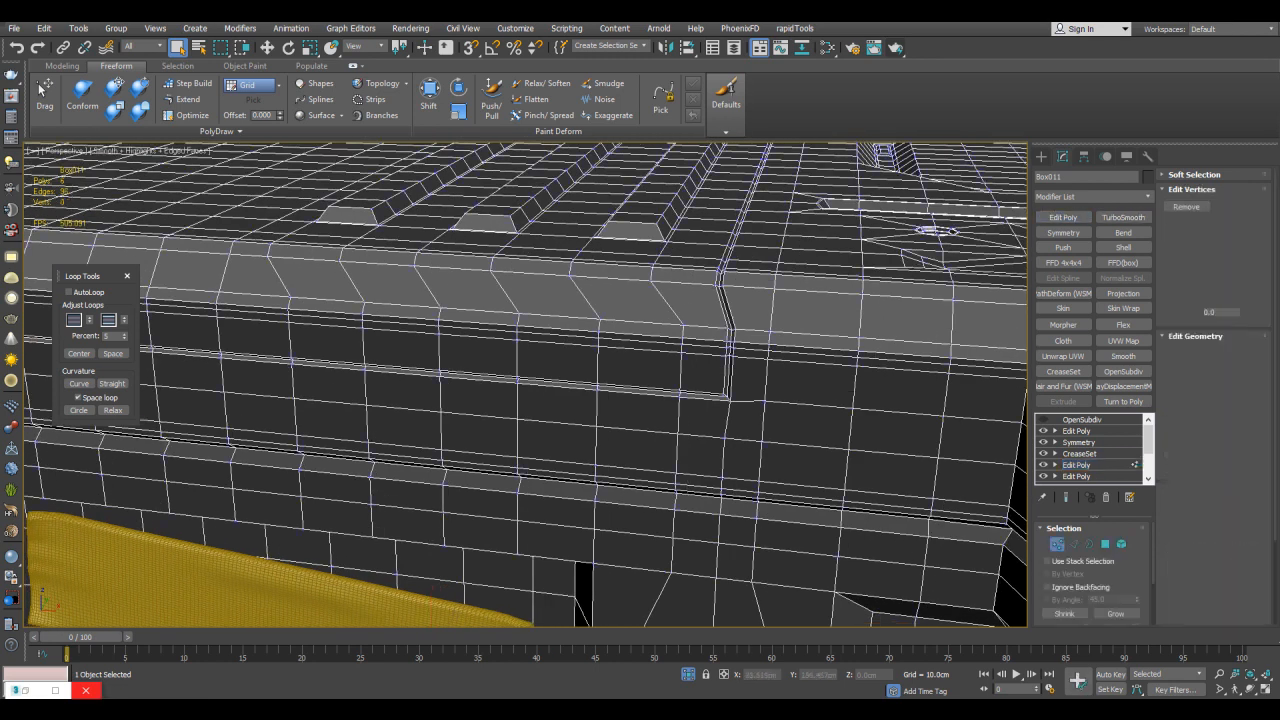
Step: Add vertical edge loops beside the groove and adjust the horizontal loop beneath the sloped roof edge
{"action": "key", "text": "1"}
{"action": "key", "text": "2"}
{"action": "left_click", "coordinate": [690, 400]}
{"action": "double_click", "coordinate": [810, 370]}
{"action": "key", "text": "w"}
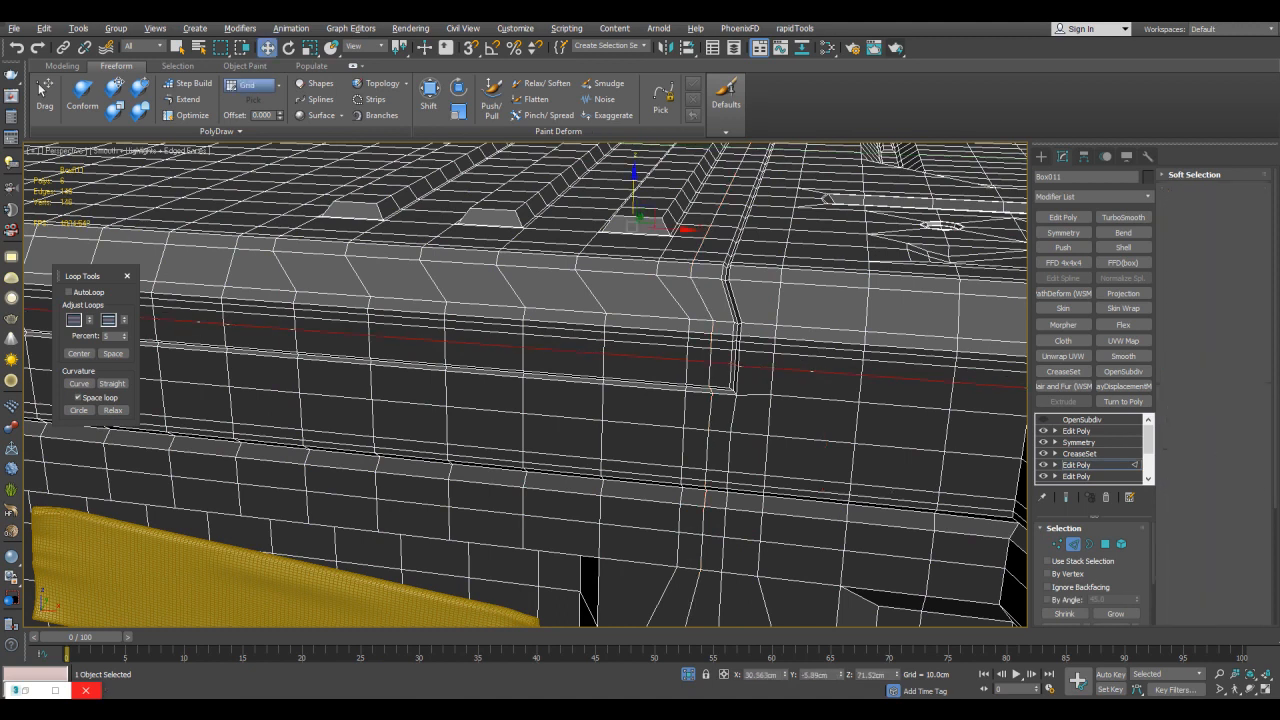
Step: Select the thin polygon strip beneath the sloped roof edge inside the panel and grow the selection
{"action": "key", "text": "4"}
{"action": "key", "text": "q"}
{"action": "middle_click_drag", "start_coordinate": [812, 371], "coordinate": [862, 378]}
{"action": "left_click", "coordinate": [700, 334]}
{"action": "left_click", "coordinate": [173, 296]}
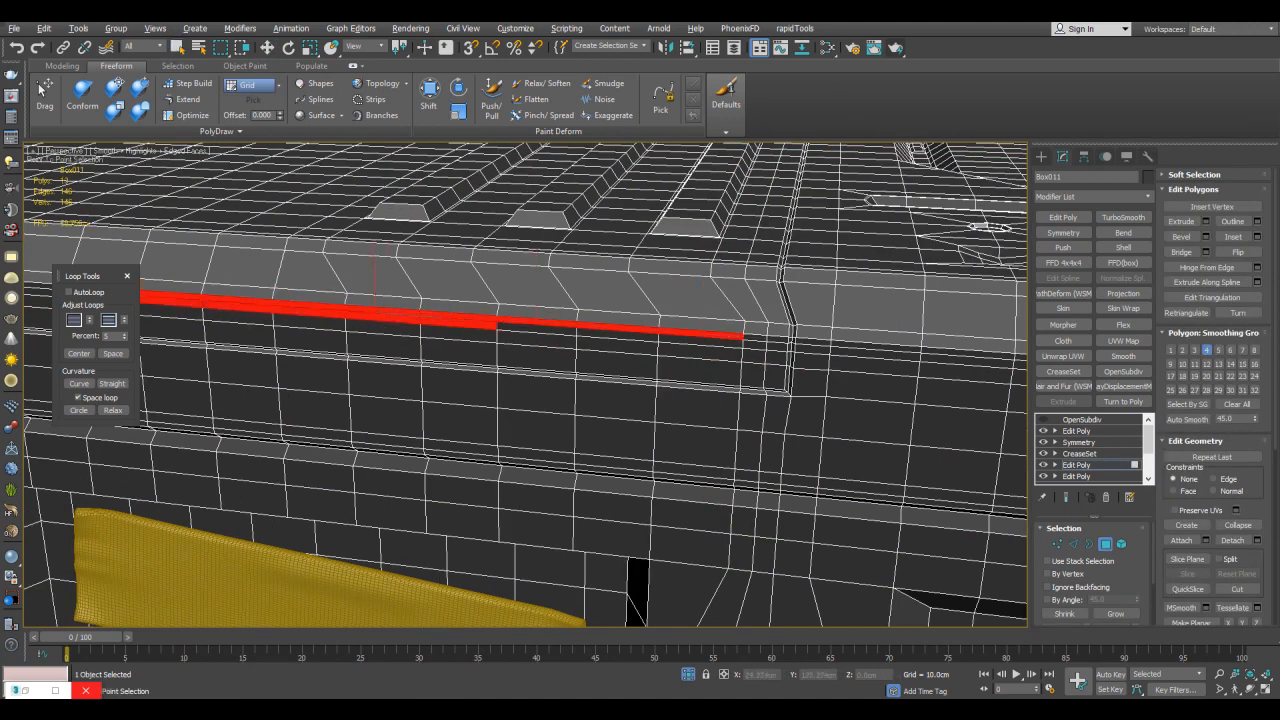
{"action": "left_click", "coordinate": [725, 343]}
{"action": "left_click", "coordinate": [1115, 614]}
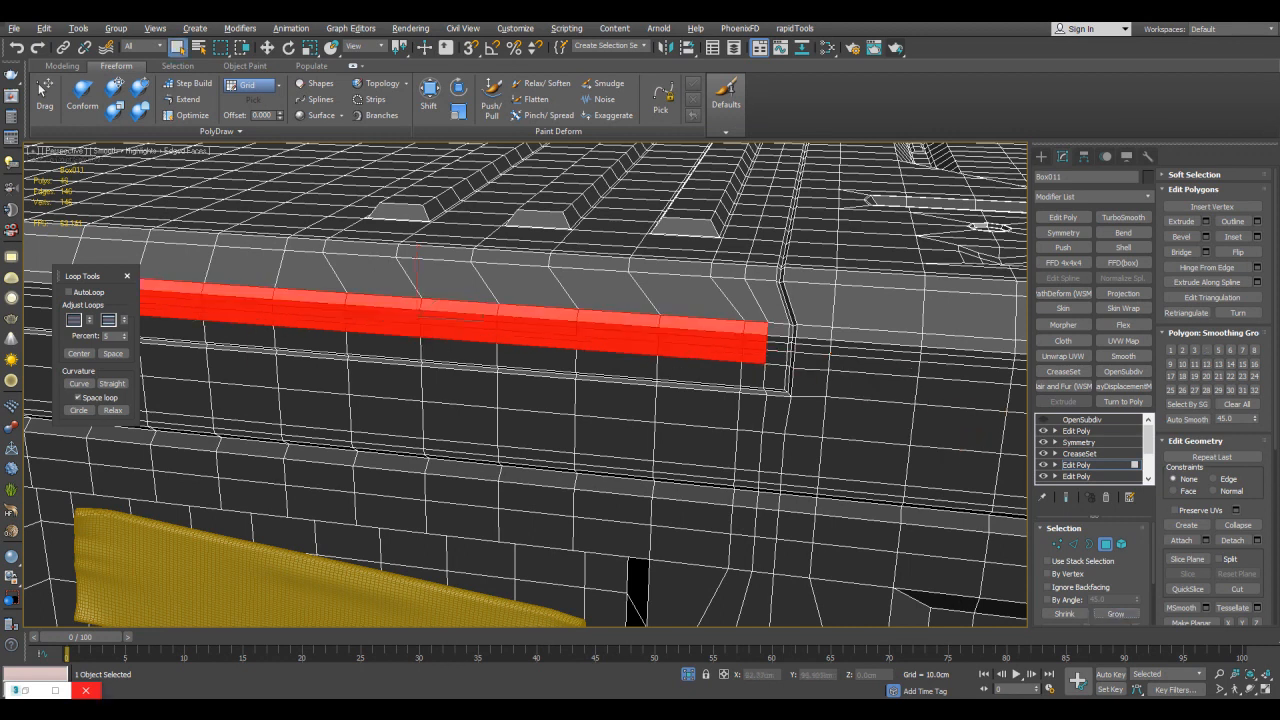
Step: Limit the polygon strip to the panel's middle and extend the selection up onto the slope
{"action": "middle_click_drag", "start_coordinate": [600, 400], "coordinate": [545, 380], "text": "alt"}
{"action": "key", "text": "1"}
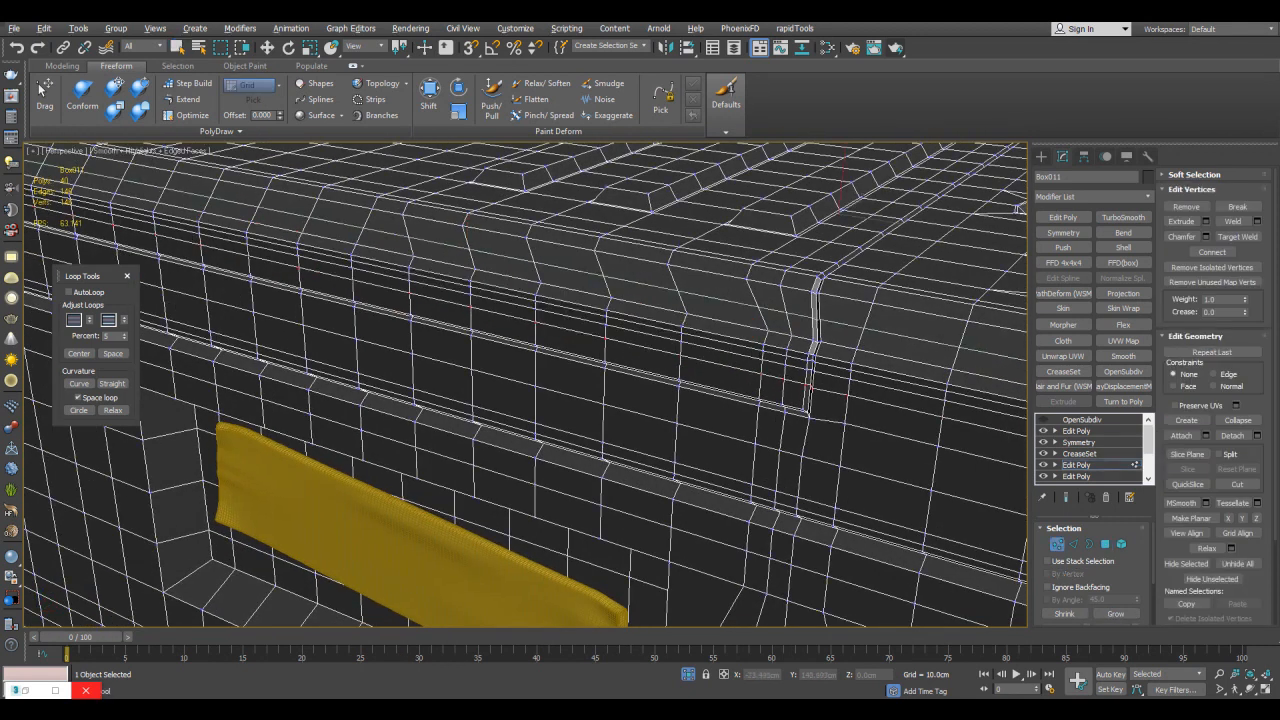
{"action": "key", "text": "4"}
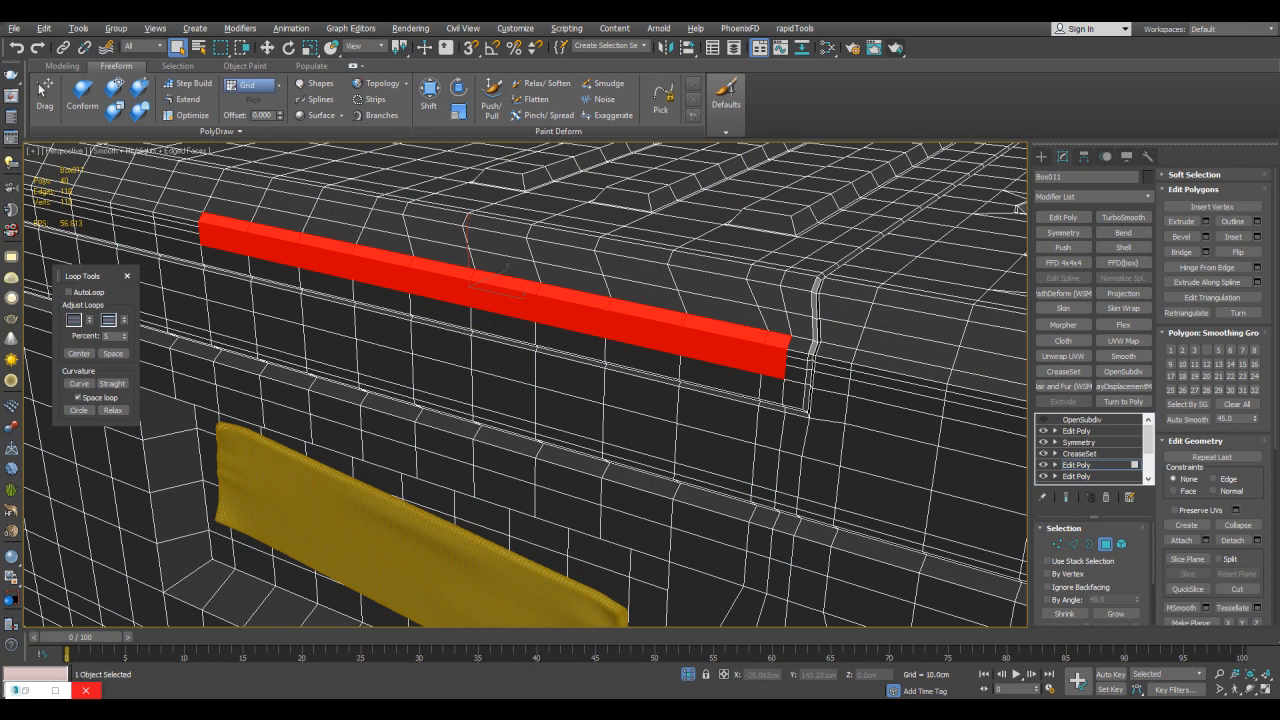
{"action": "mouse_move", "coordinate": [775, 340]}
{"action": "left_mouse_down"}
{"action": "mouse_move", "coordinate": [686, 305]}
{"action": "mouse_move", "coordinate": [535, 275]}
{"action": "left_mouse_up"}
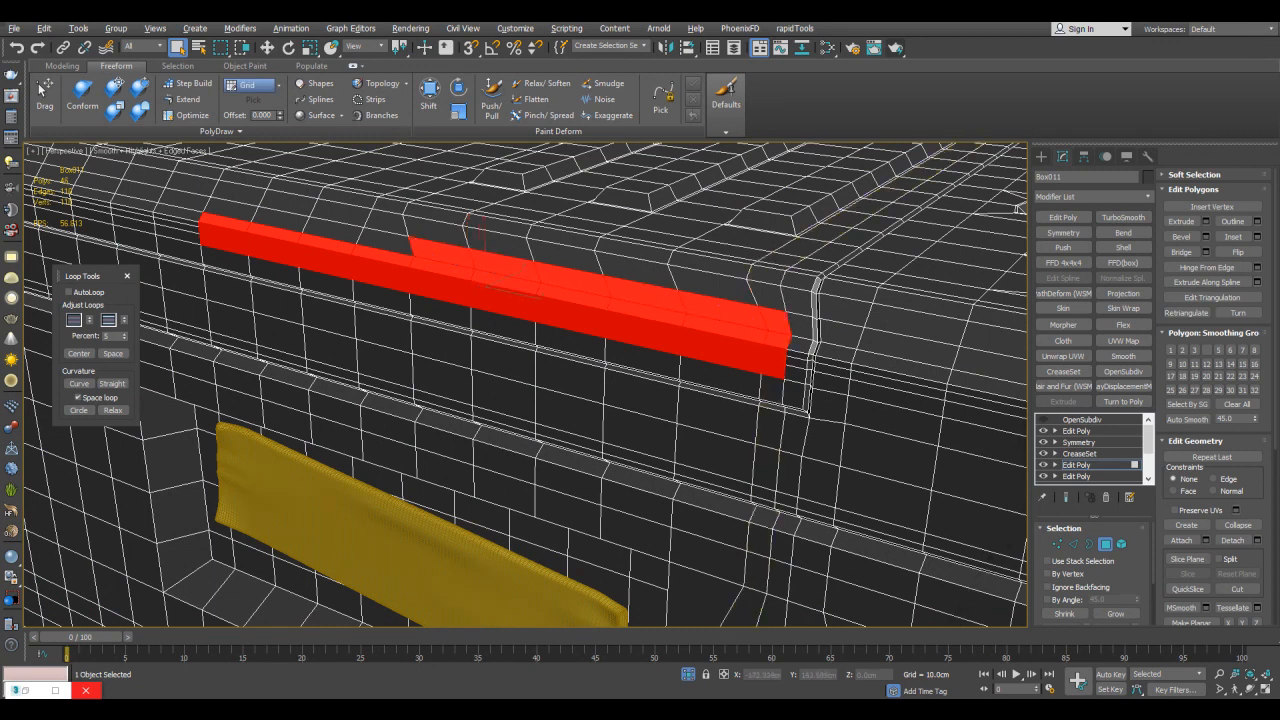
{"action": "middle_click_drag", "start_coordinate": [535, 275], "coordinate": [495, 272], "text": "alt"}
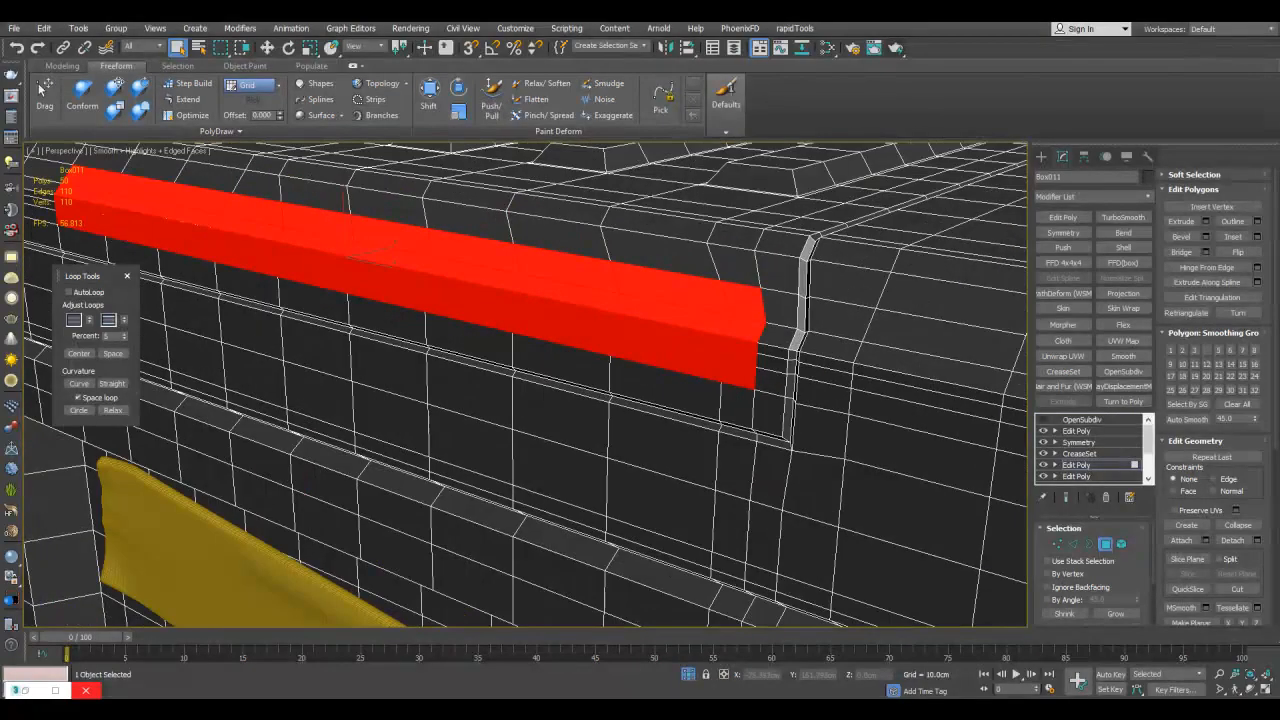
{"action": "left_click_drag", "start_coordinate": [346, 205], "coordinate": [346, 216]}
Step: Sink the selected polygon strip into the body as a long recess and make it planar
{"action": "middle_click_drag", "start_coordinate": [350, 200], "coordinate": [300, 203], "text": "alt"}
{"action": "scroll", "coordinate": [1217, 400], "scroll_direction": "down", "scroll_amount": 1}
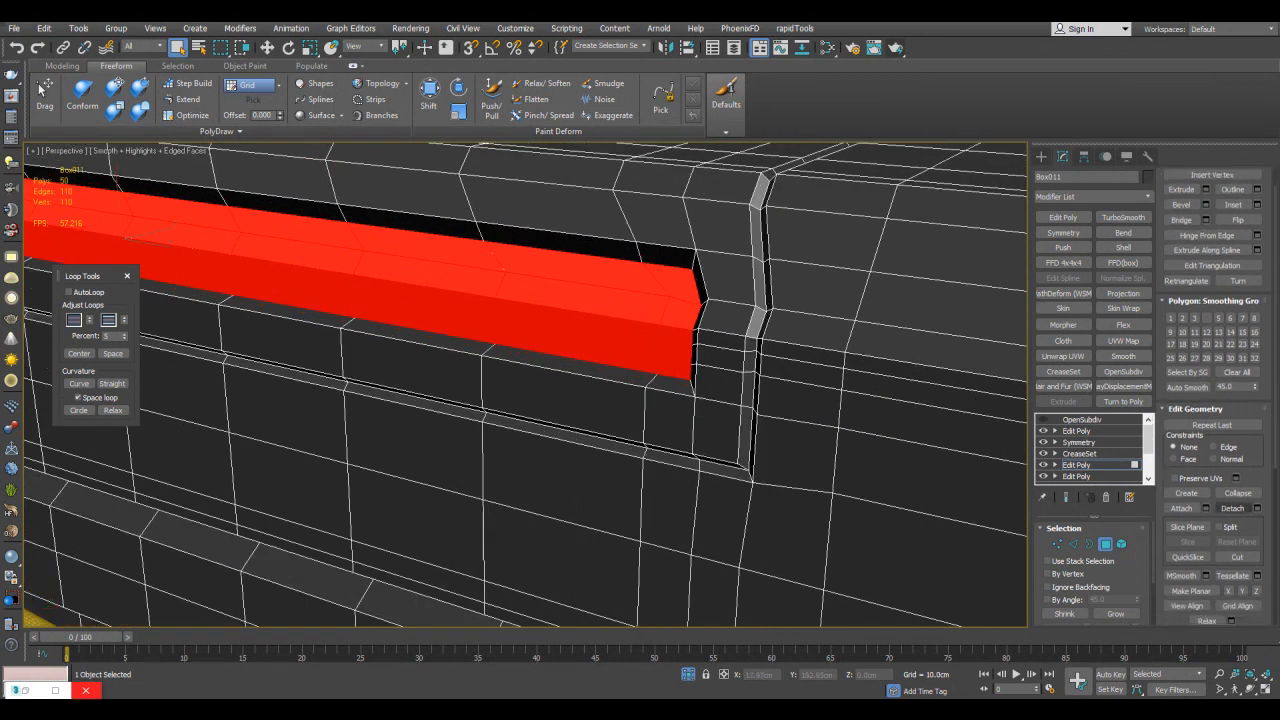
{"action": "left_click", "coordinate": [1191, 591]}
{"action": "middle_click_drag", "start_coordinate": [680, 400], "coordinate": [510, 370], "text": "alt"}
{"action": "scroll", "coordinate": [665, 330], "scroll_direction": "down", "scroll_amount": 5}
{"action": "key", "text": "4"}
{"action": "middle_click_drag", "start_coordinate": [665, 330], "coordinate": [450, 290], "text": "alt"}
{"action": "scroll", "coordinate": [600, 350], "scroll_direction": "up", "scroll_amount": 4}
Step: Try to bevel the three polygons that wrap around the inner corner beside the grooved panel
{"action": "key", "text": "1"}
{"action": "key", "text": "4"}
{"action": "left_click", "coordinate": [778, 342]}
{"action": "left_click", "coordinate": [717, 303], "text": "ctrl"}
{"action": "left_click", "coordinate": [636, 282], "text": "ctrl"}
{"action": "middle_click_drag", "start_coordinate": [636, 282], "coordinate": [692, 306], "text": "alt"}
{"action": "key", "text": "ctrl+shift+b"}
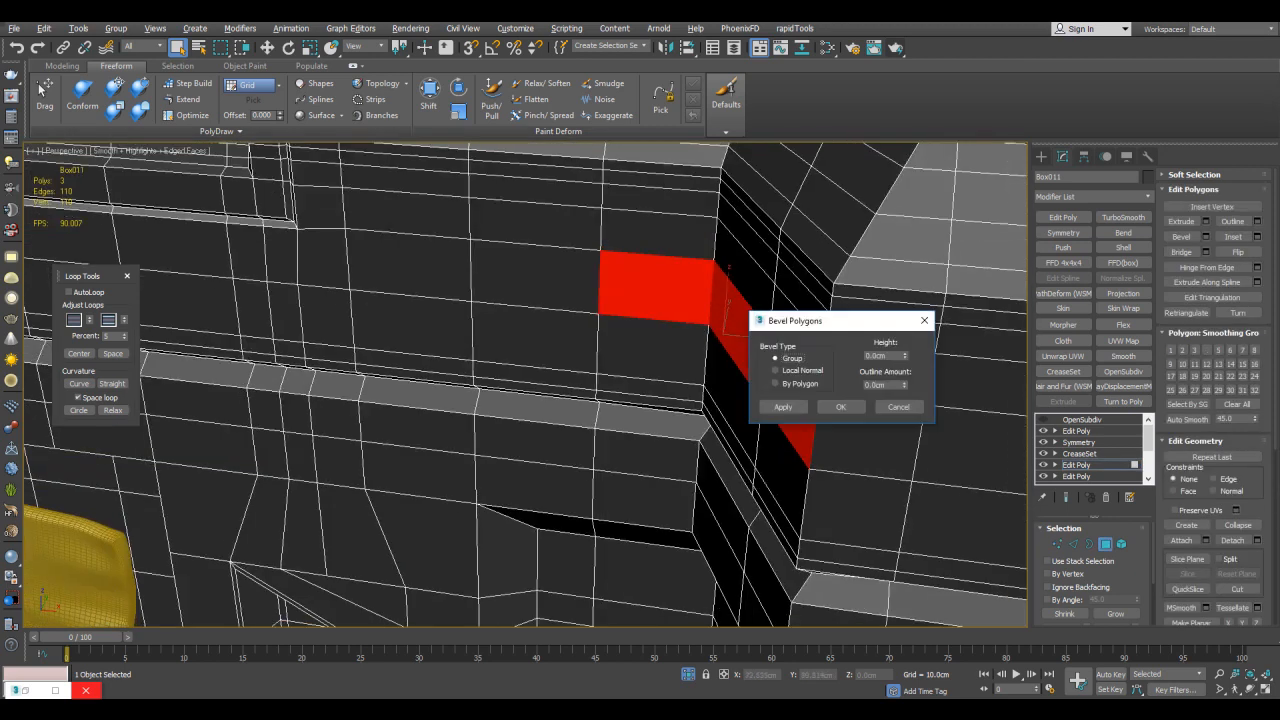
{"action": "left_click", "coordinate": [841, 407]}
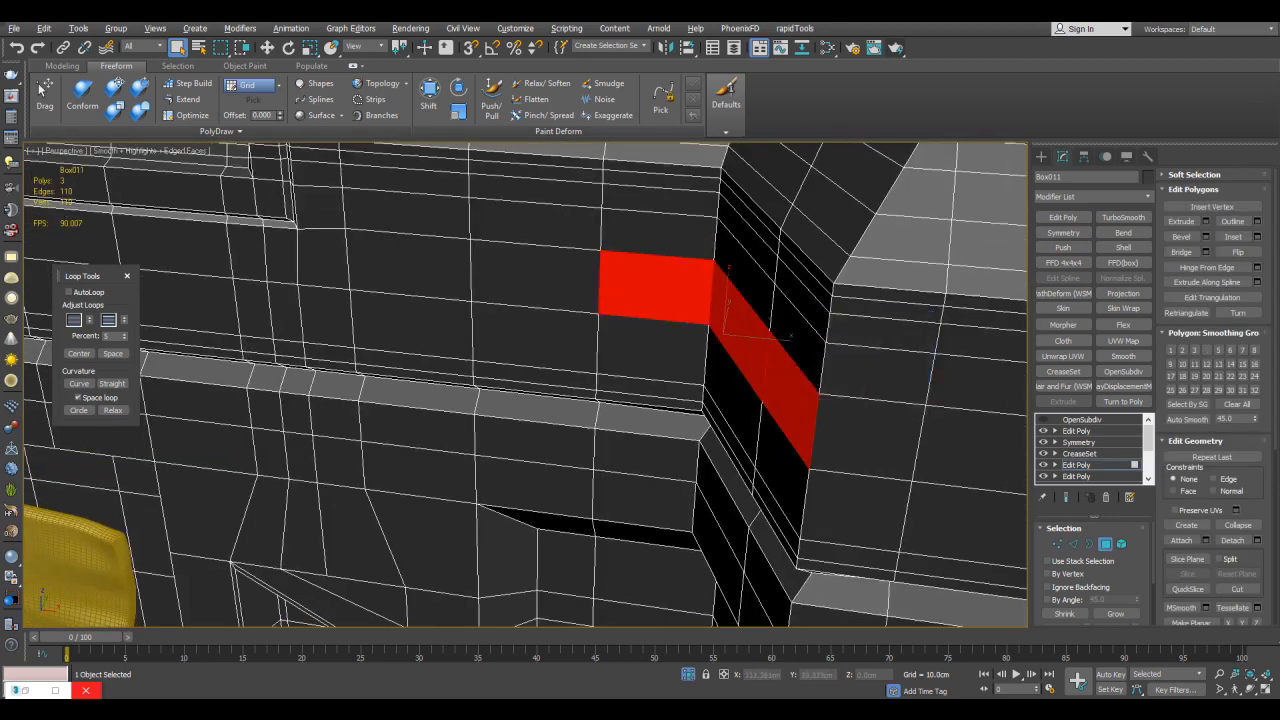
Step: Try to straighten the edges bordering the inner corner polygons, and undo the change
{"action": "left_click", "coordinate": [1073, 544], "text": "shift"}
{"action": "middle_click_drag", "start_coordinate": [780, 440], "coordinate": [798, 394], "text": "alt"}
{"action": "left_click", "coordinate": [112, 384]}
{"action": "middle_click_drag", "start_coordinate": [400, 400], "coordinate": [480, 425], "text": "alt"}
{"action": "key", "text": "ctrl+z"}
{"action": "key", "text": "ctrl+z"}
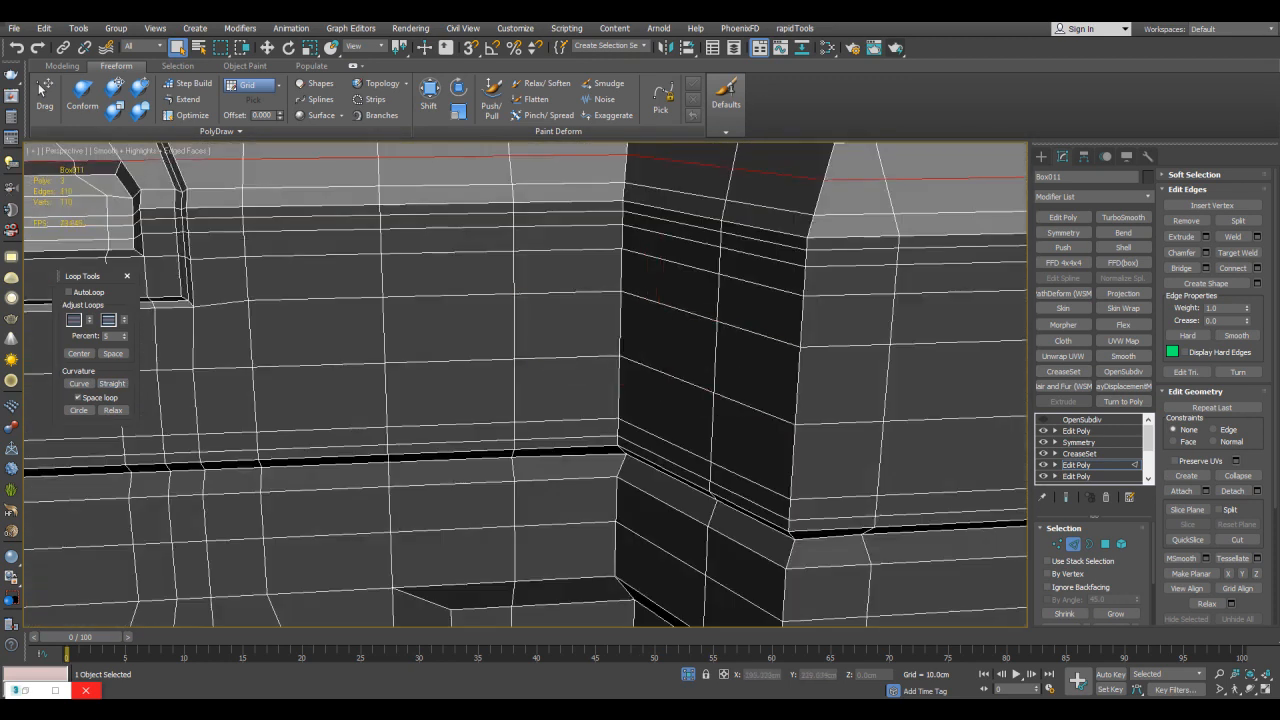
Step: Cut edges across the inner corner beside the grooved panel, and straighten the edges there
{"action": "key", "text": "1"}
{"action": "key", "text": "alt+c"}
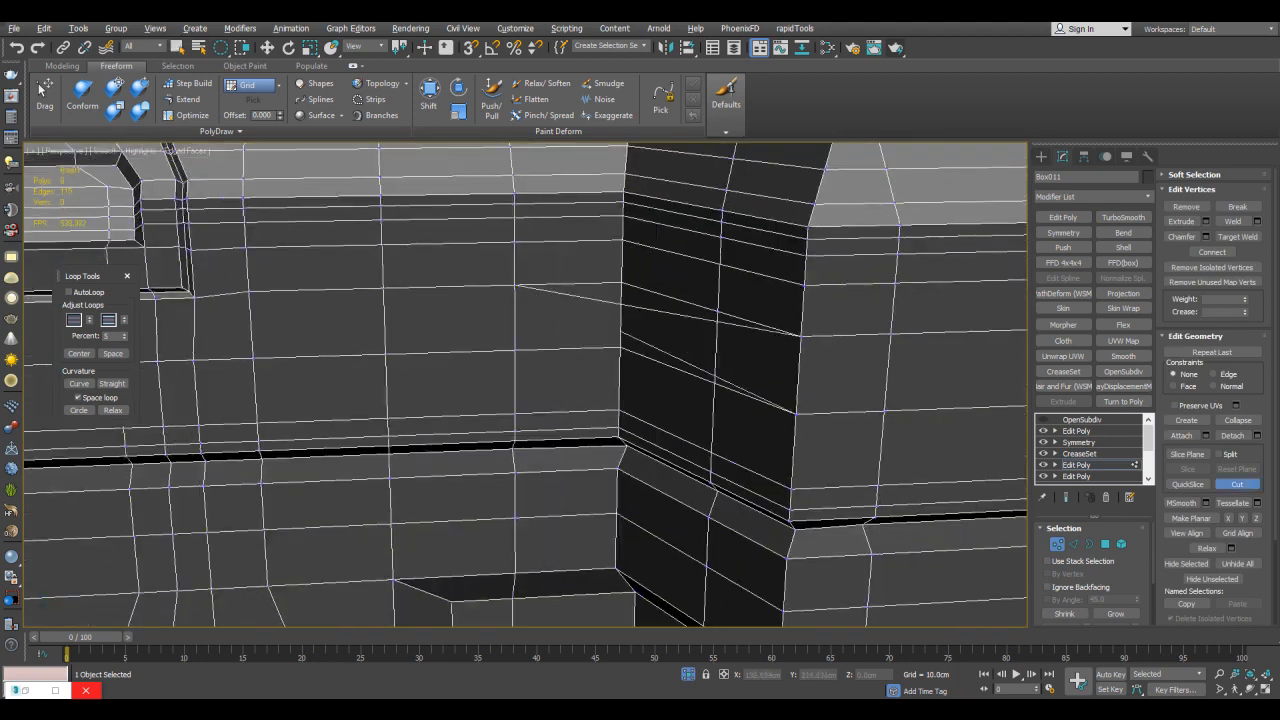
{"action": "key", "text": "Escape"}
{"action": "scroll", "coordinate": [526, 385], "scroll_direction": "down", "scroll_amount": 5}
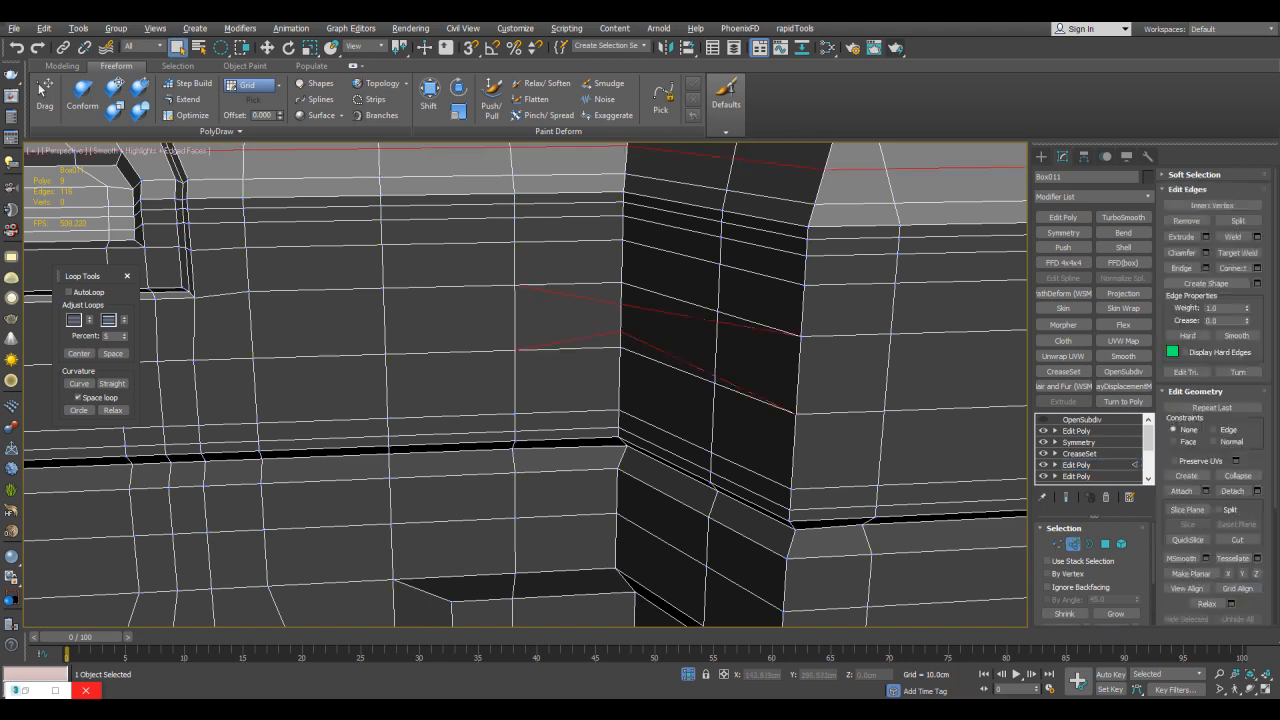
{"action": "key", "text": "2"}
{"action": "left_click", "coordinate": [675, 288]}
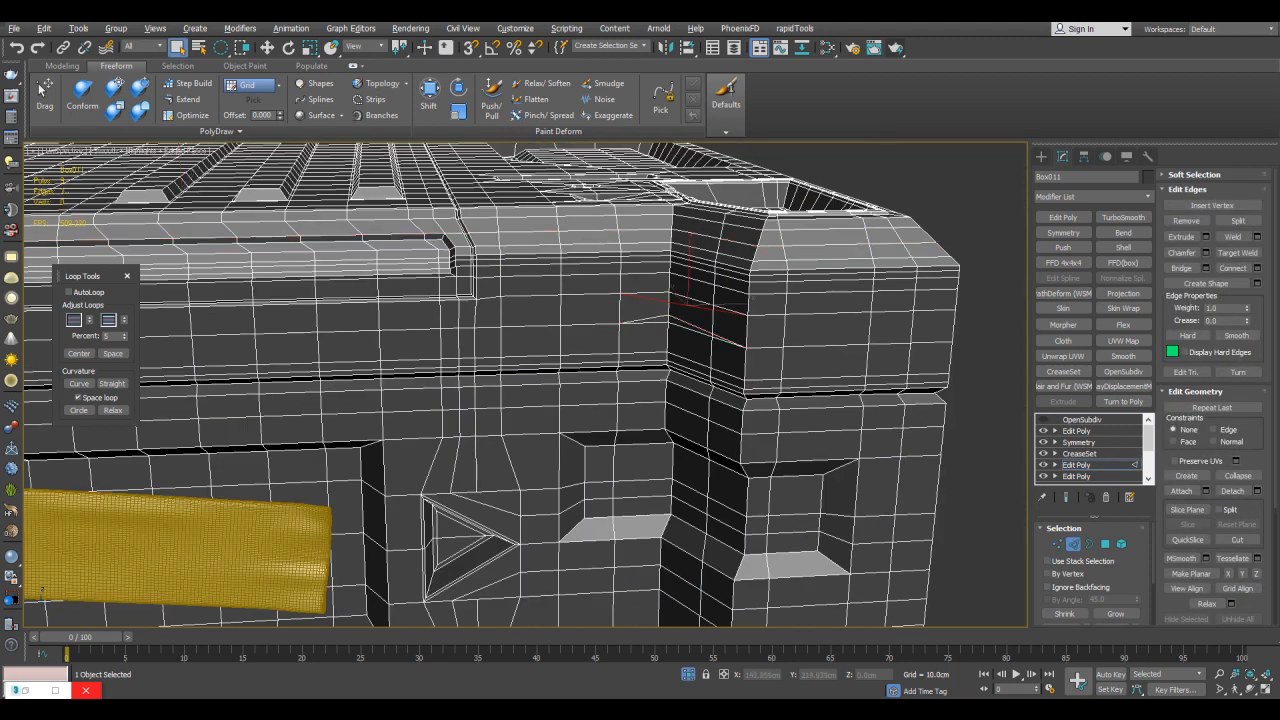
{"action": "left_click", "coordinate": [113, 384]}
Step: Move the short vertical edge at the inner corner into the body to form a small notch
{"action": "scroll", "coordinate": [705, 345], "scroll_direction": "up", "scroll_amount": 5}
{"action": "middle_click_drag", "start_coordinate": [705, 345], "coordinate": [675, 400], "text": "alt"}
{"action": "middle_click_drag", "start_coordinate": [767, 338], "coordinate": [758, 375], "text": "alt"}
{"action": "key", "text": "w"}
{"action": "left_click_drag", "start_coordinate": [652, 386], "coordinate": [657, 390]}
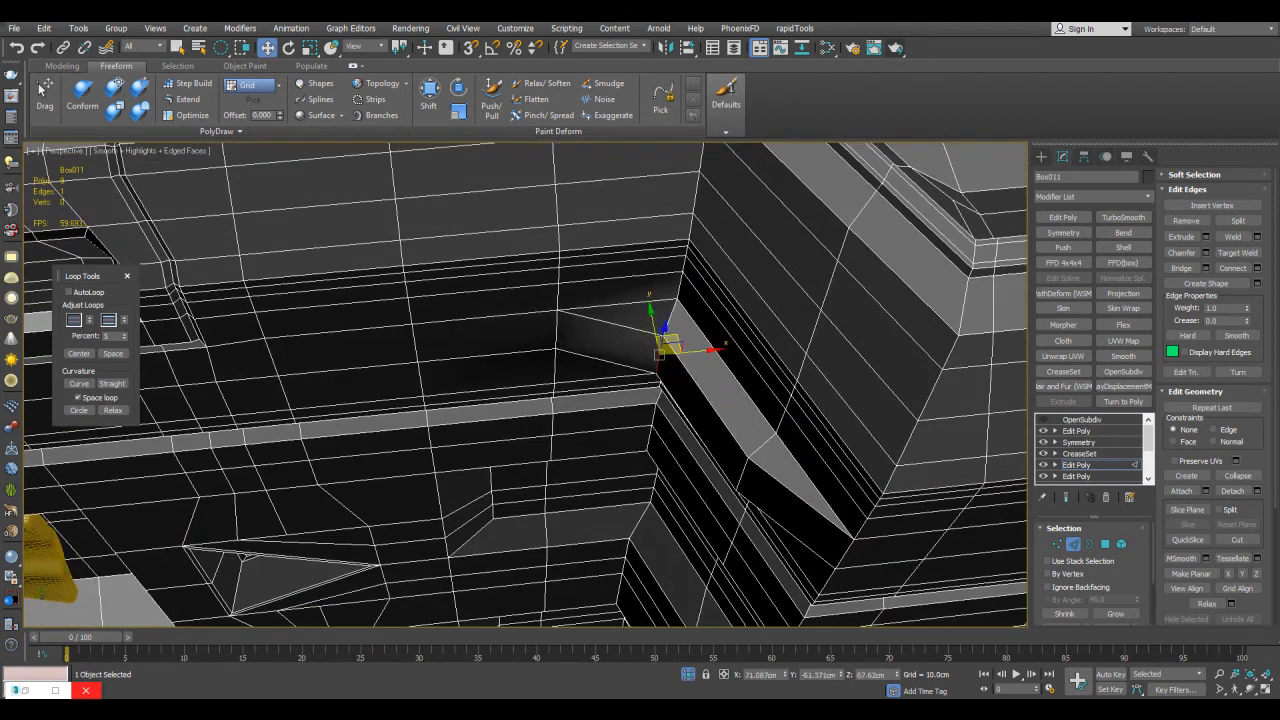
{"action": "left_click_drag", "start_coordinate": [748, 463], "coordinate": [752, 467]}
{"action": "middle_click_drag", "start_coordinate": [752, 467], "coordinate": [684, 462], "text": "alt"}
Step: Scale the notch's inner polygon vertically to 61 percent and deselect the crate
{"action": "key", "text": "4"}
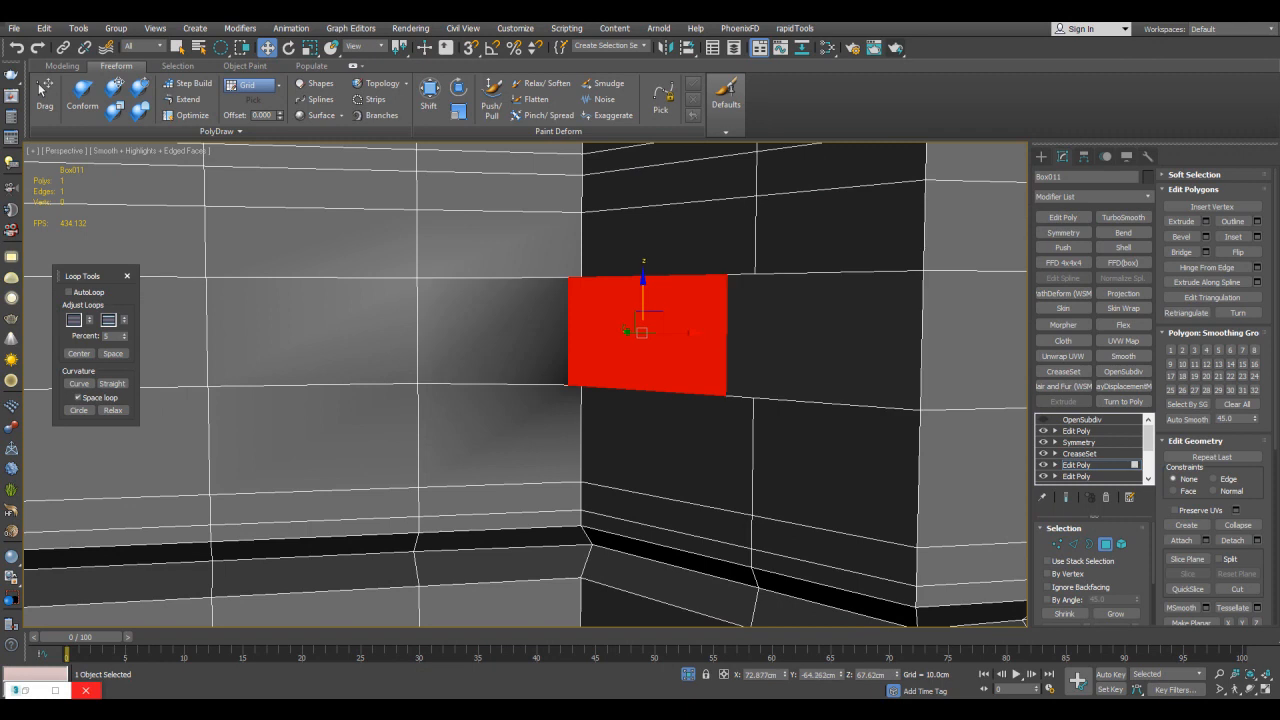
{"action": "key", "text": "r"}
{"action": "left_click_drag", "start_coordinate": [641, 305], "coordinate": [641, 322]}
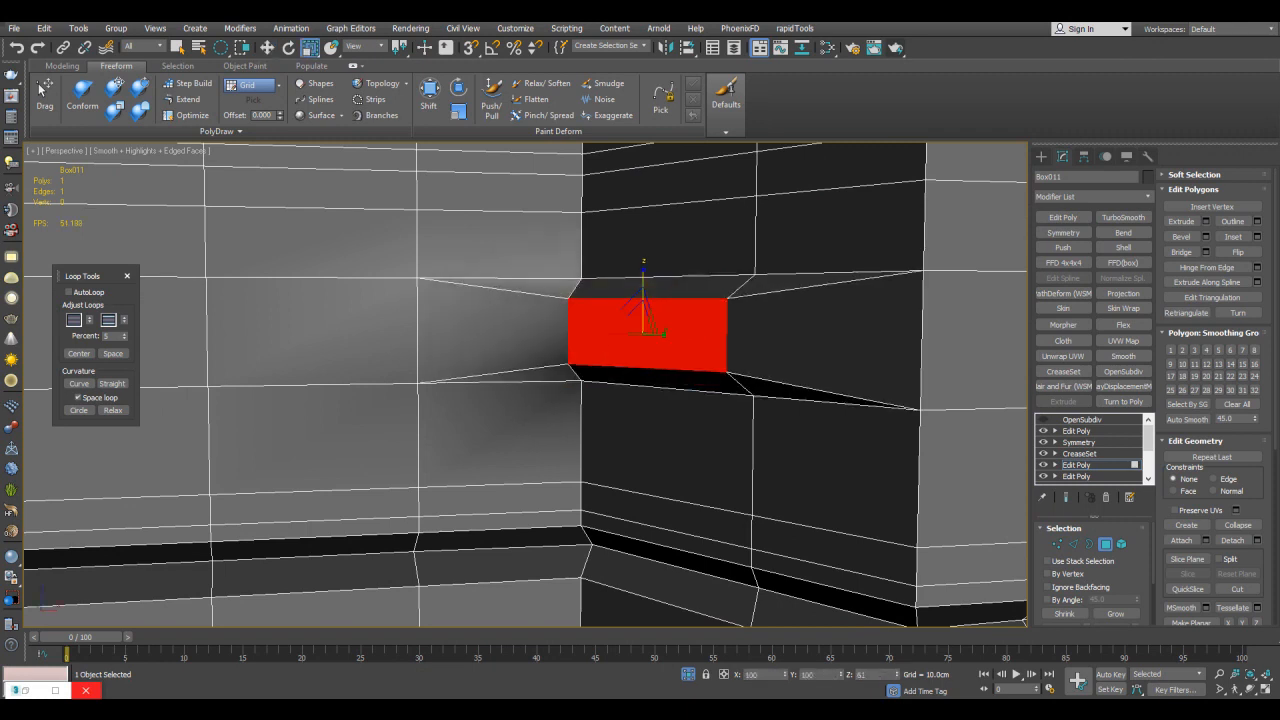
{"action": "scroll", "coordinate": [800, 330], "scroll_direction": "down", "scroll_amount": 4}
{"action": "key", "text": "4"}
{"action": "middle_click_drag", "start_coordinate": [800, 330], "coordinate": [875, 325], "text": "alt"}
{"action": "key", "text": "q"}
{"action": "key", "text": "ctrl+d"}
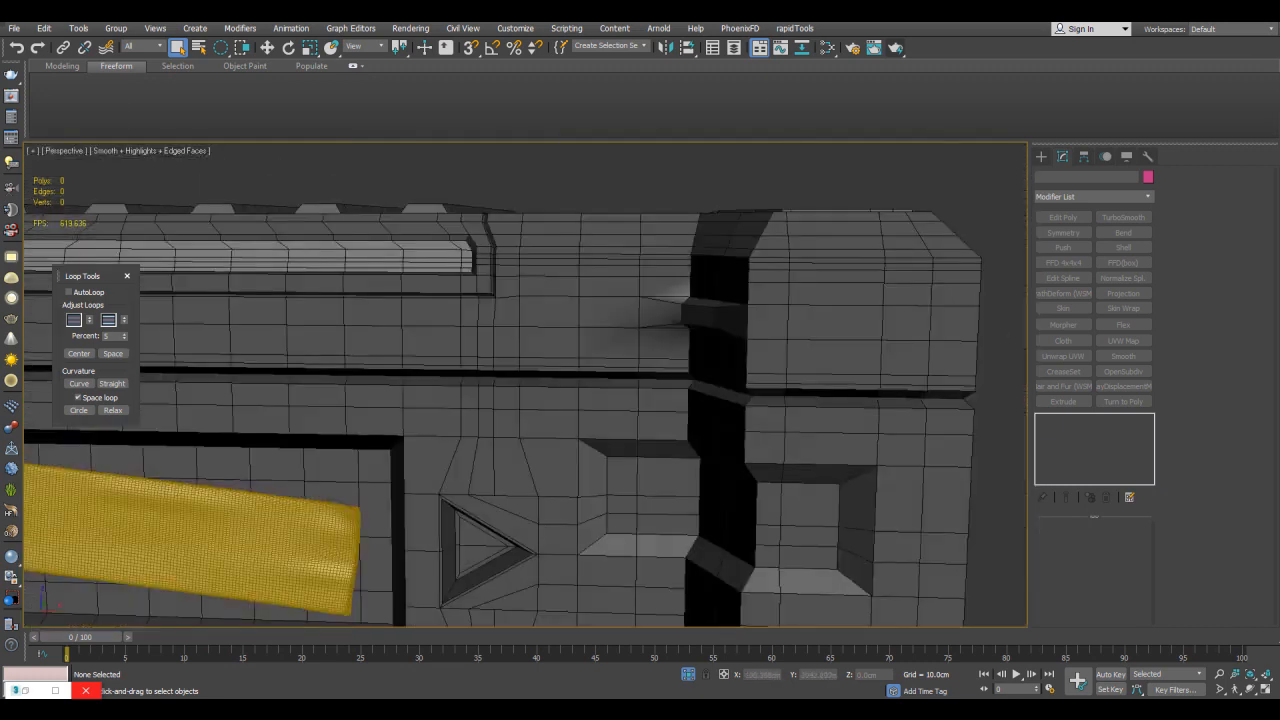
{"action": "scroll", "coordinate": [700, 350], "scroll_direction": "up", "scroll_amount": 5}
{"action": "scroll", "coordinate": [525, 385], "scroll_direction": "down", "scroll_amount": 5}
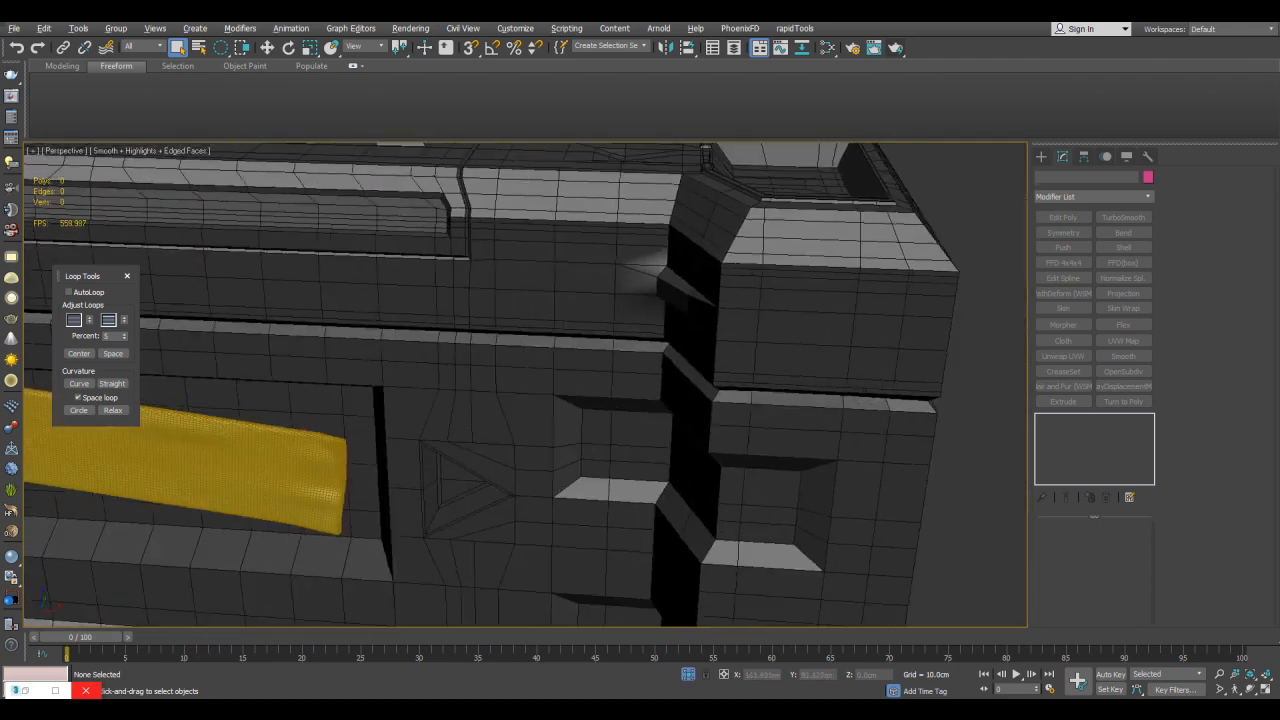
Step: In the crate's CreaseSet modifier, ignore backfacing and select the upper rim edges of the rectangular recess wrapping around the corner
{"action": "left_click", "coordinate": [525, 385]}
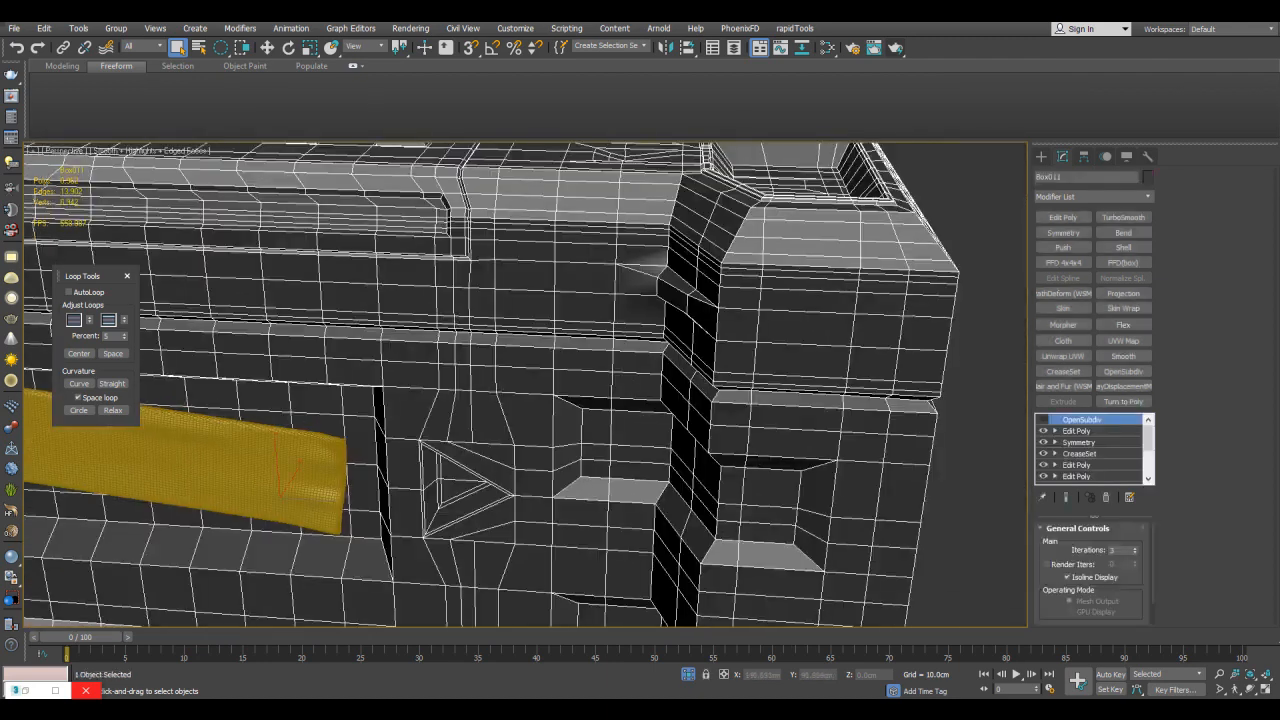
{"action": "left_click", "coordinate": [1079, 453]}
{"action": "middle_click_drag", "start_coordinate": [500, 400], "coordinate": [605, 350], "text": "alt"}
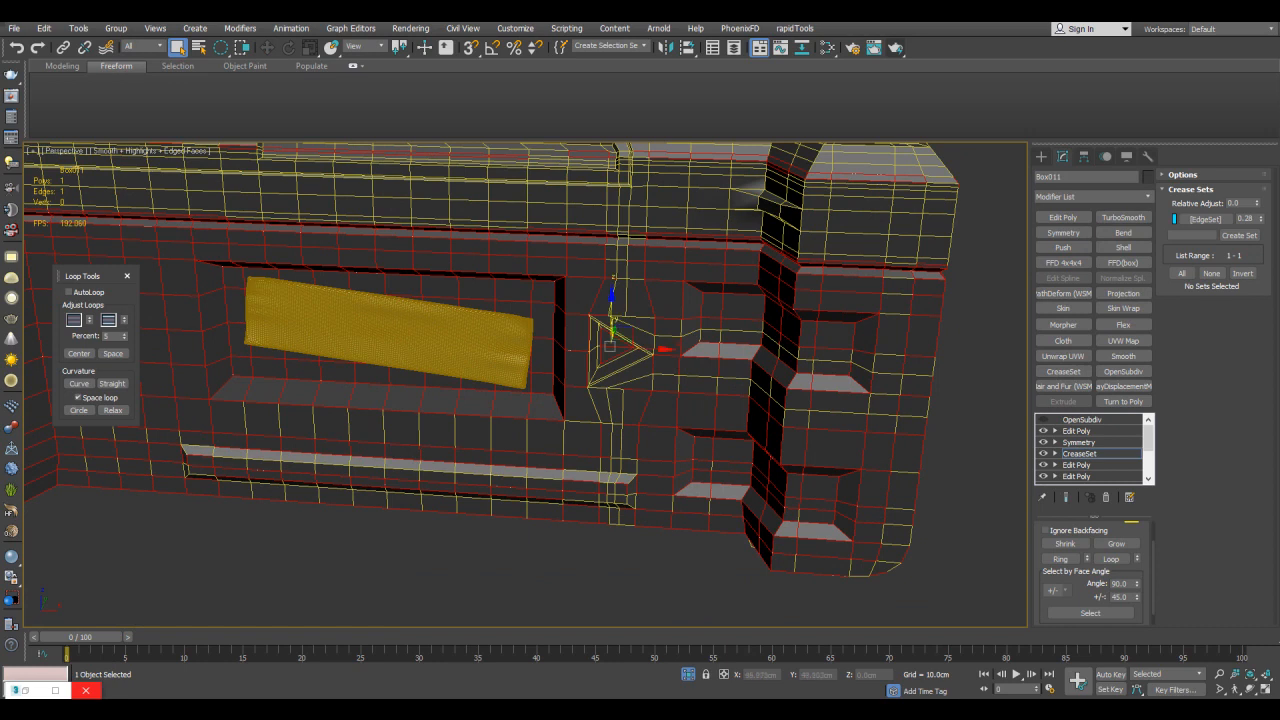
{"action": "scroll", "coordinate": [880, 345], "scroll_direction": "up", "scroll_amount": 6}
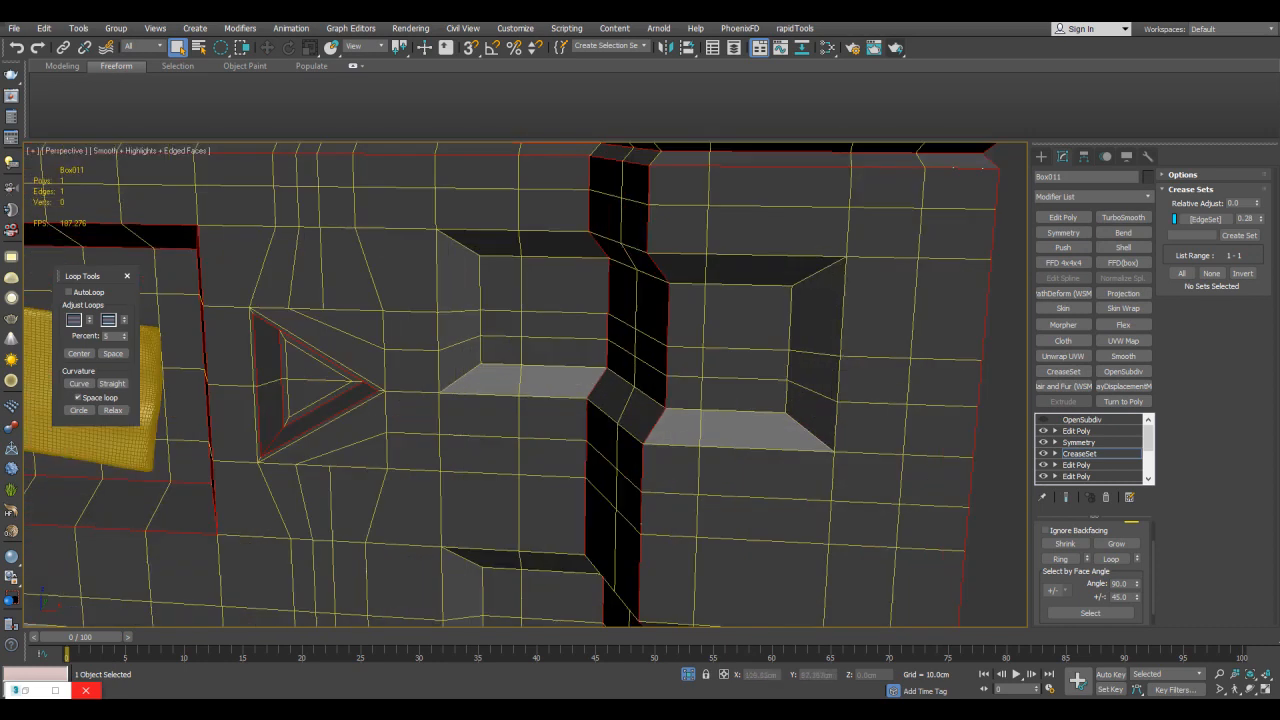
{"action": "middle_click_drag", "start_coordinate": [605, 350], "coordinate": [605, 330], "text": "alt"}
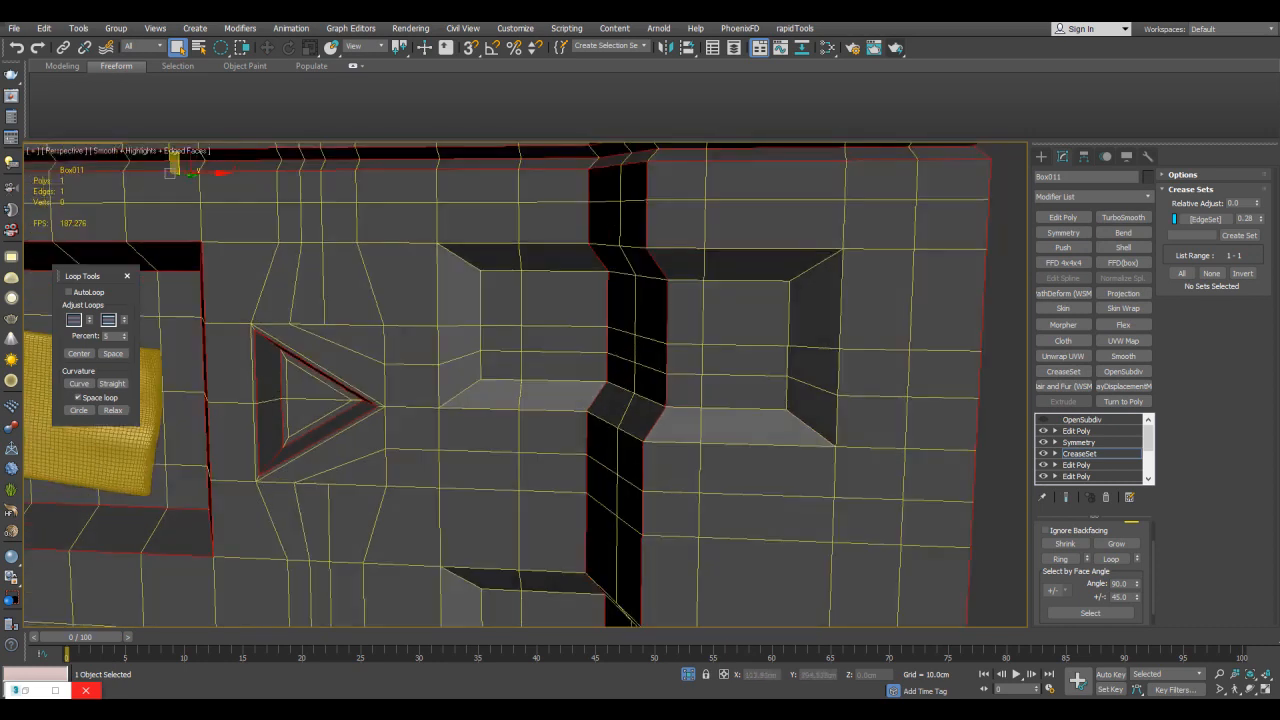
{"action": "middle_click_drag", "start_coordinate": [600, 390], "coordinate": [620, 398]}
{"action": "scroll", "coordinate": [600, 390], "scroll_direction": "up", "scroll_amount": 2}
{"action": "scroll", "coordinate": [600, 390], "scroll_direction": "down", "scroll_amount": 1}
{"action": "scroll", "coordinate": [600, 390], "scroll_direction": "up", "scroll_amount": 4}
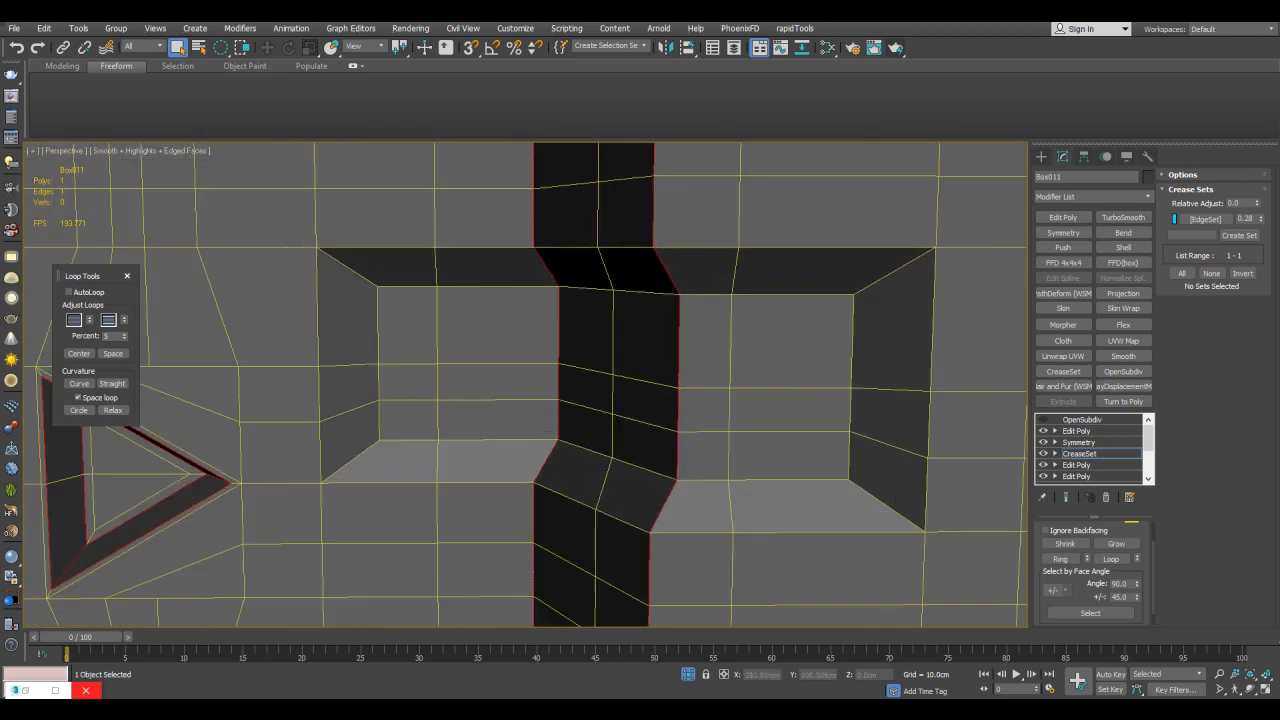
{"action": "key", "text": "alt+x"}
{"action": "middle_click_drag", "start_coordinate": [605, 350], "coordinate": [615, 345], "text": "alt"}
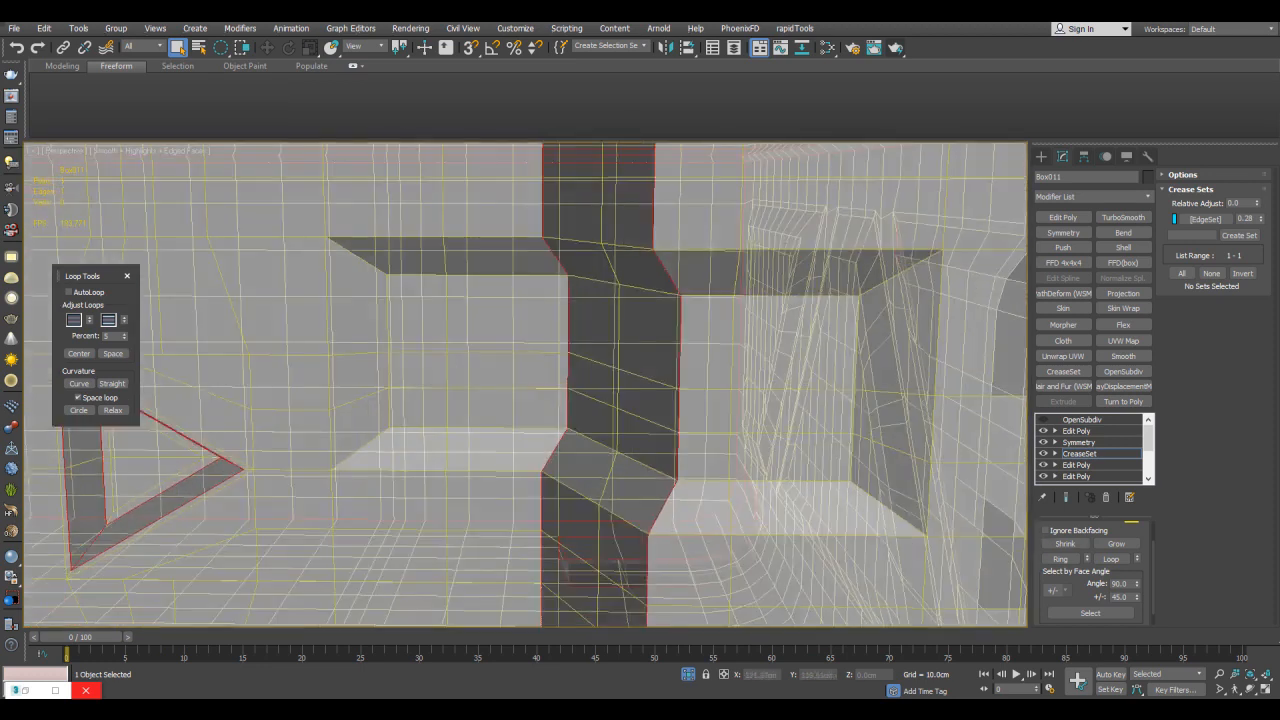
{"action": "key", "text": "alt+x"}
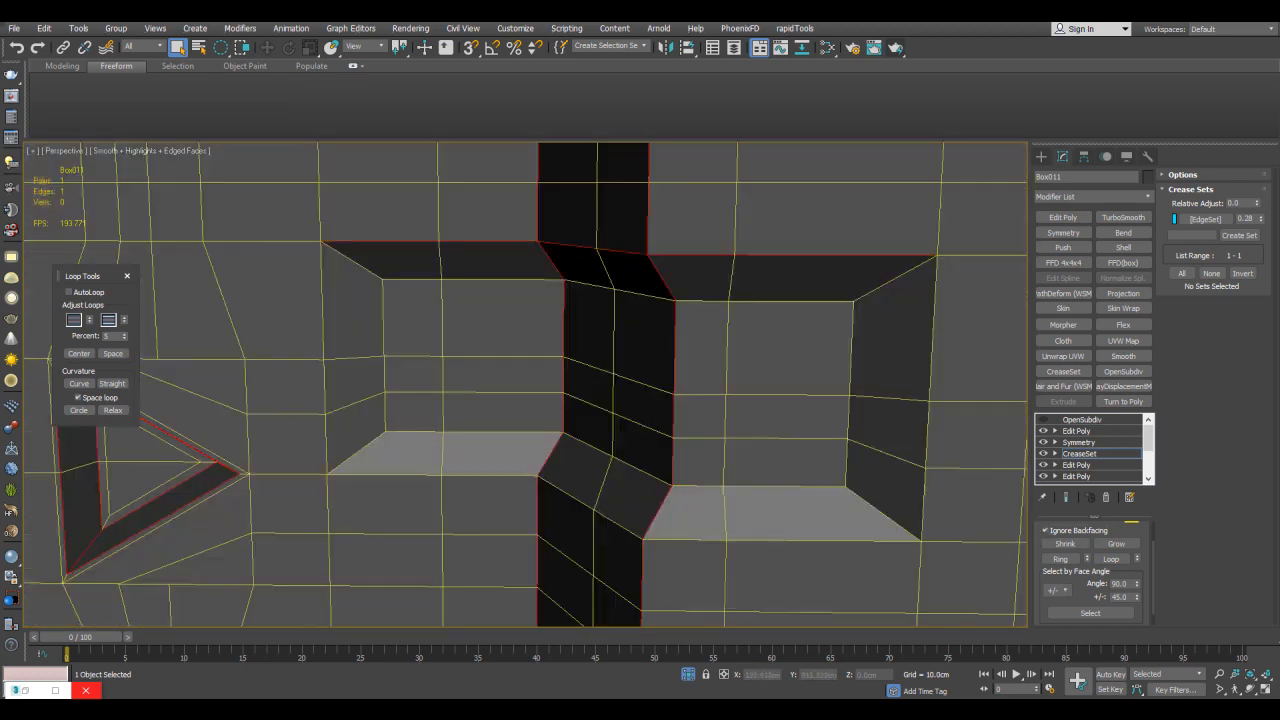
Step: Select the remaining rim and inner edges of the corner recess and add them to the EdgeSet crease set
{"action": "middle_click_drag", "start_coordinate": [525, 385], "coordinate": [544, 379]}
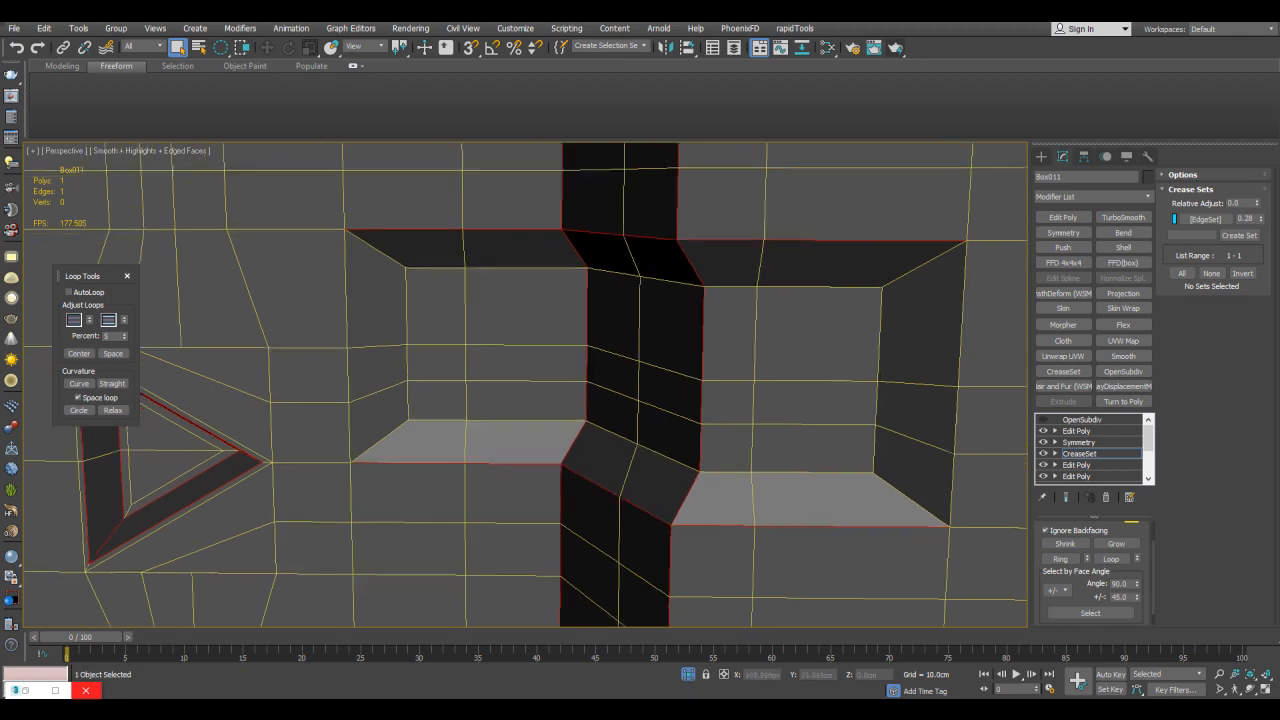
{"action": "left_click", "coordinate": [957, 390], "text": "ctrl"}
{"action": "left_click", "coordinate": [348, 345], "text": "ctrl"}
{"action": "middle_click_drag", "start_coordinate": [348, 345], "coordinate": [368, 337]}
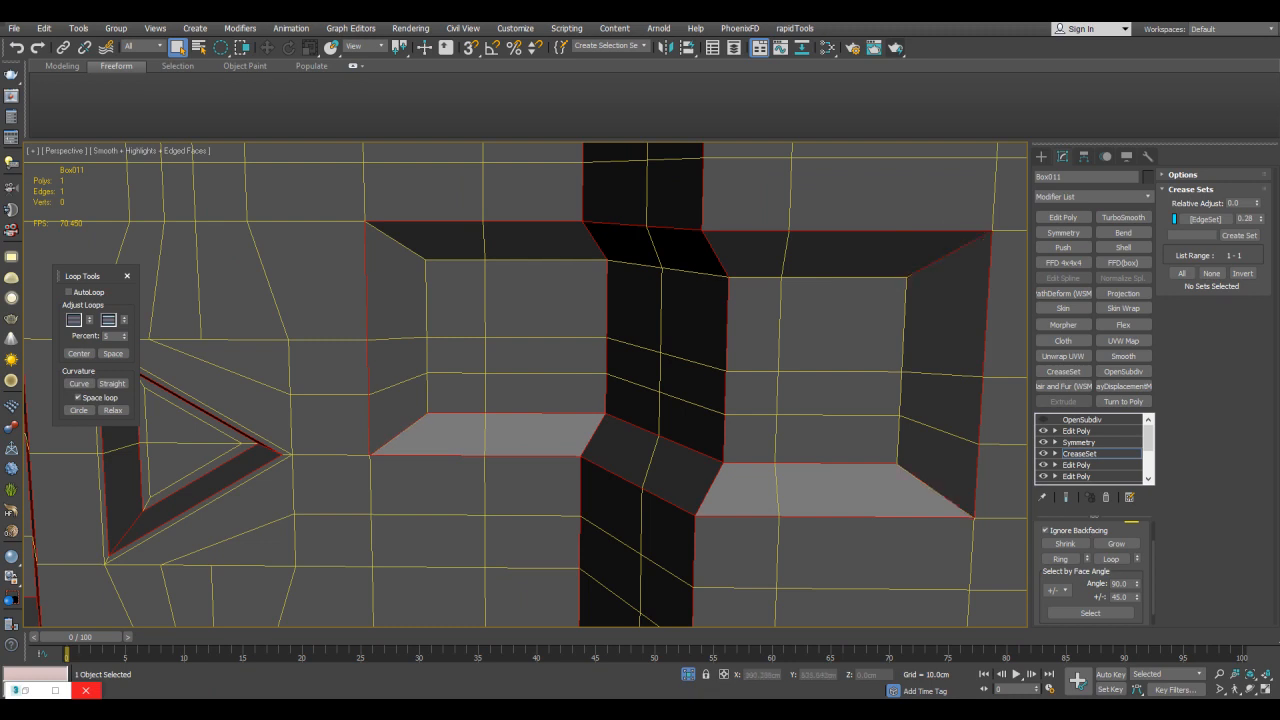
{"action": "left_click", "coordinate": [880, 277], "text": "ctrl"}
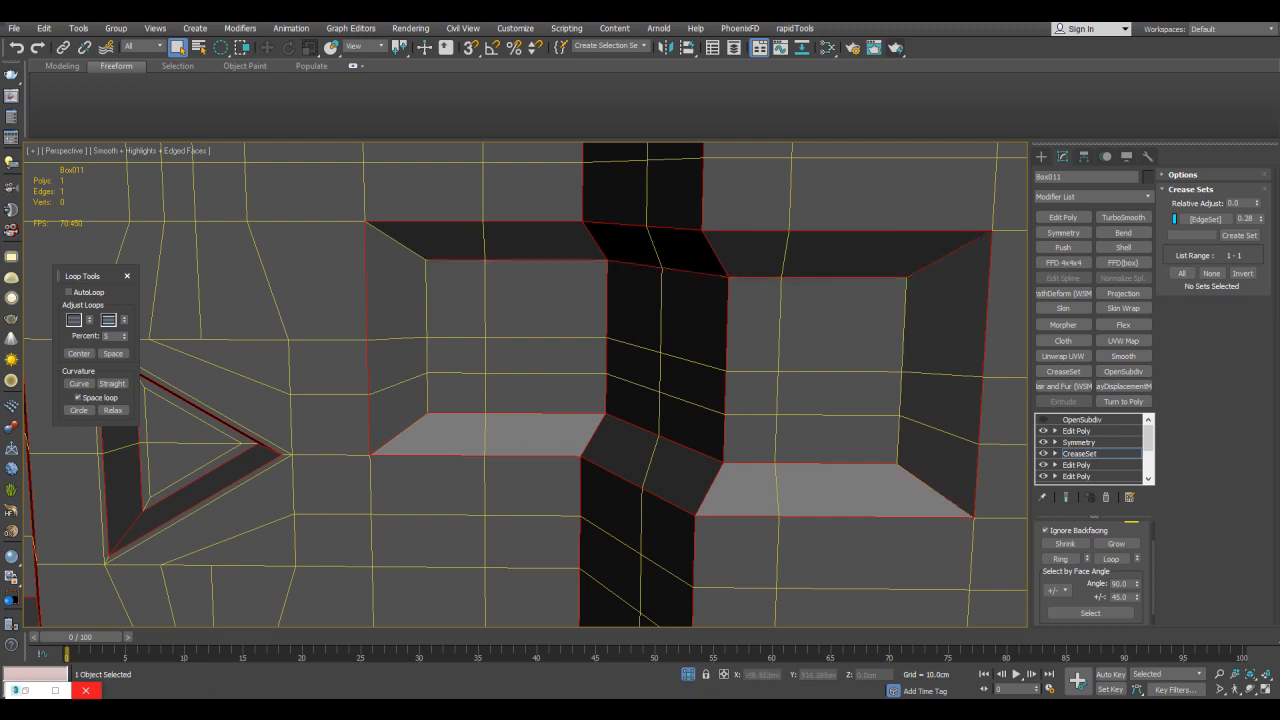
{"action": "scroll", "coordinate": [590, 342], "scroll_direction": "down", "scroll_amount": 3}
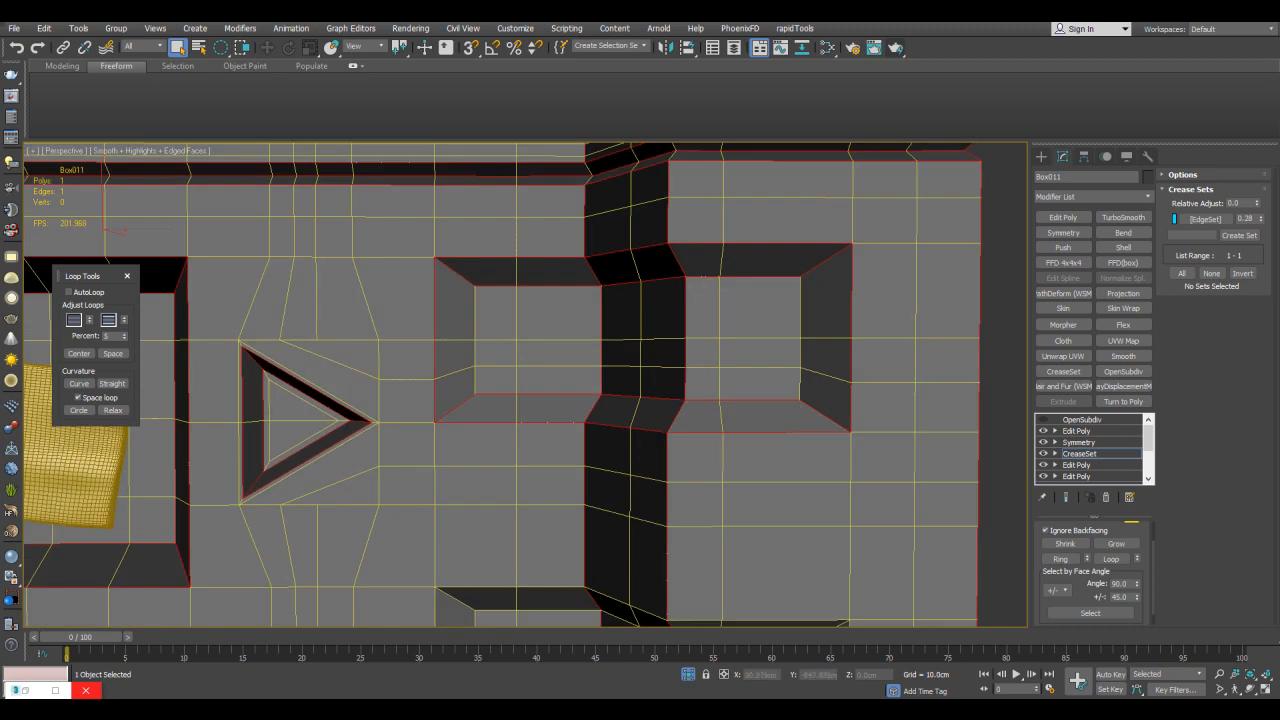
{"action": "right_click", "coordinate": [1208, 218]}
{"action": "left_click", "coordinate": [1190, 266]}
Step: Turn on OpenSubdiv and hide the edged faces to examine the smoothed corner recess
{"action": "middle_click_drag", "start_coordinate": [520, 400], "coordinate": [757, 343]}
{"action": "scroll", "coordinate": [520, 385], "scroll_direction": "up", "scroll_amount": 5}
{"action": "left_click", "coordinate": [1082, 419]}
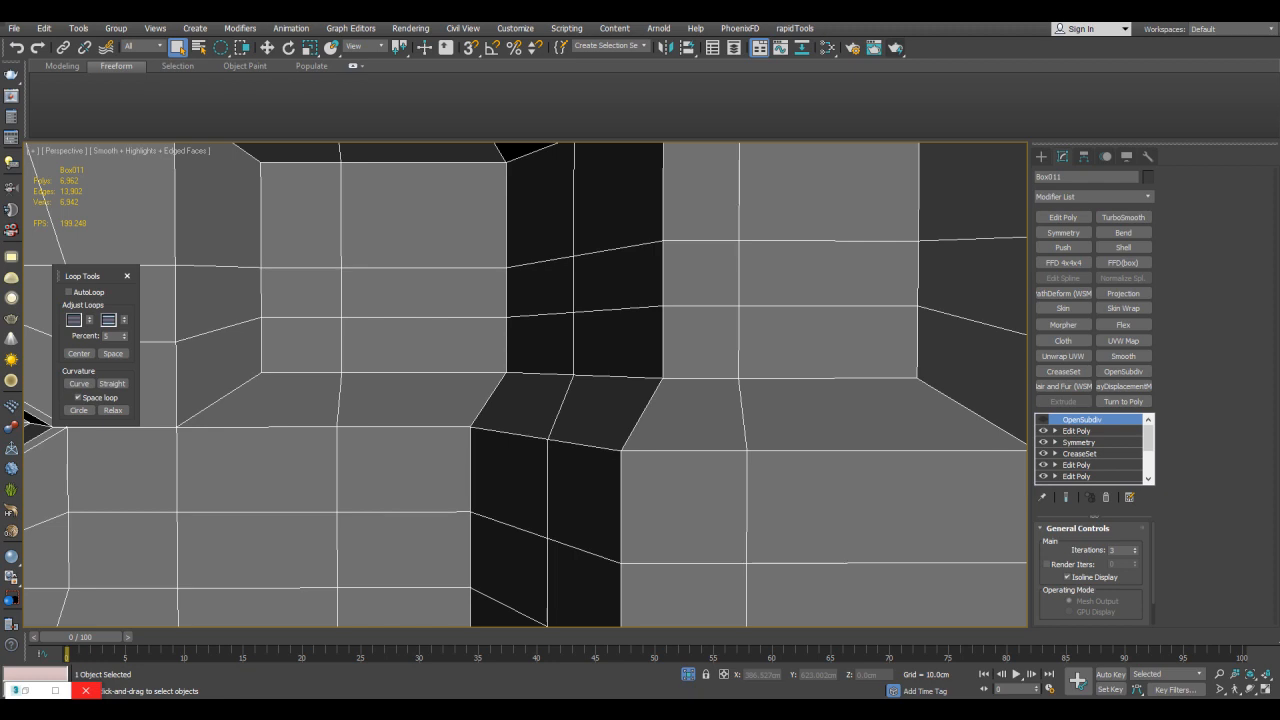
{"action": "key", "text": "F4"}
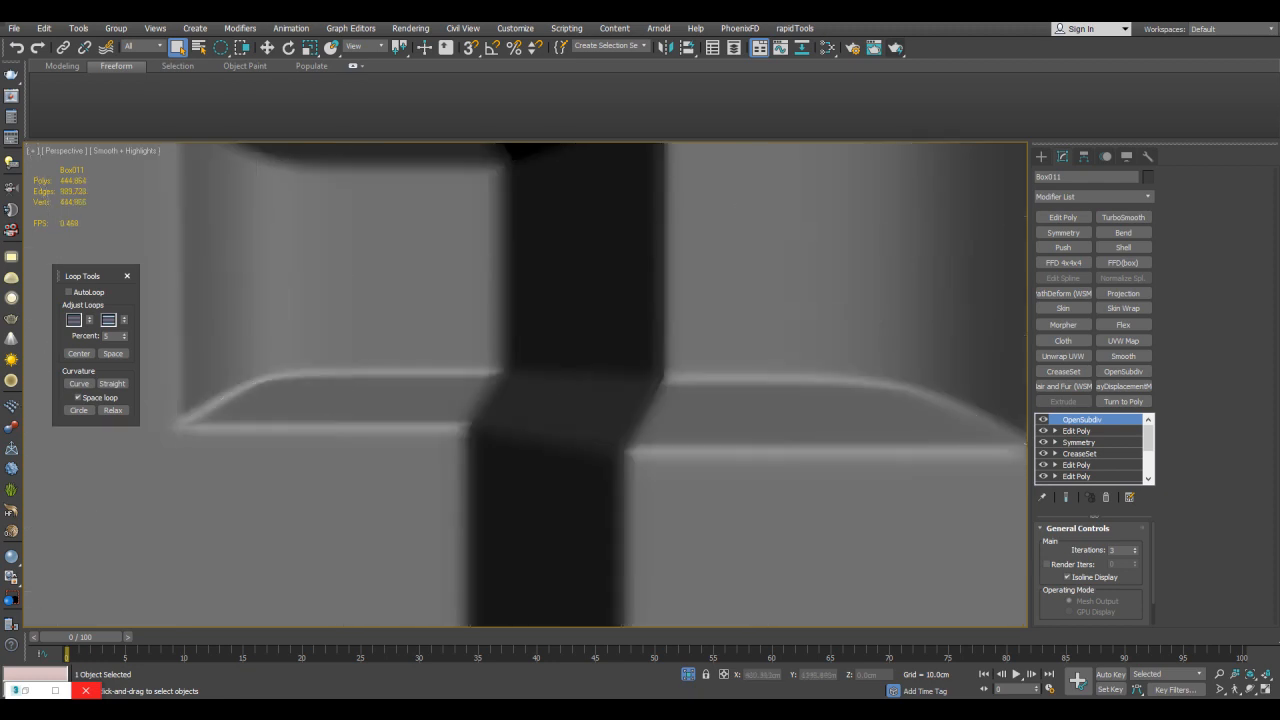
{"action": "scroll", "coordinate": [526, 385], "scroll_direction": "down", "scroll_amount": 3}
{"action": "scroll", "coordinate": [526, 385], "scroll_direction": "up", "scroll_amount": 1}
{"action": "middle_click_drag", "start_coordinate": [526, 385], "coordinate": [506, 385]}
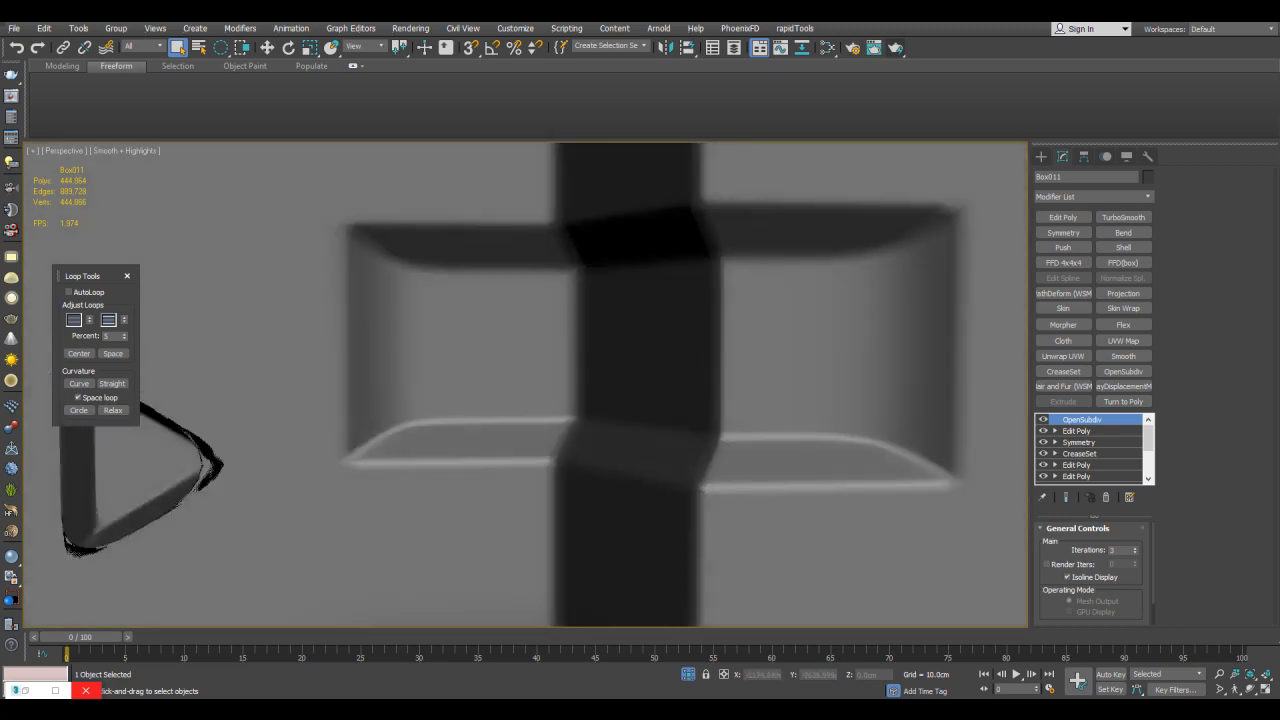
{"action": "middle_click_drag", "start_coordinate": [506, 385], "coordinate": [686, 385], "text": "alt"}
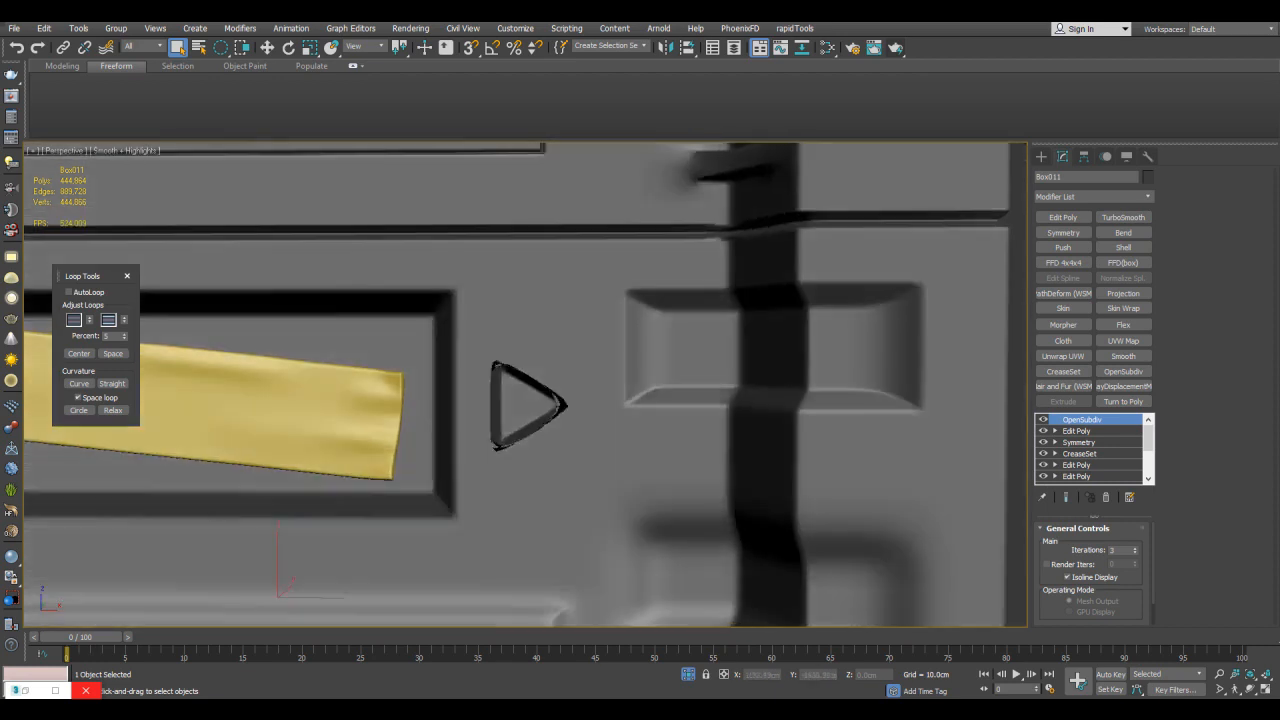
Step: Remove the edges around the triangular recess from the EdgeSet crease set, and cut the mesh beside the recess in the Edit Poly below
{"action": "scroll", "coordinate": [528, 405], "scroll_direction": "up", "scroll_amount": 6}
{"action": "key", "text": "F4"}
{"action": "key", "text": "F4"}
{"action": "key", "text": "F4"}
{"action": "left_click", "coordinate": [1079, 453]}
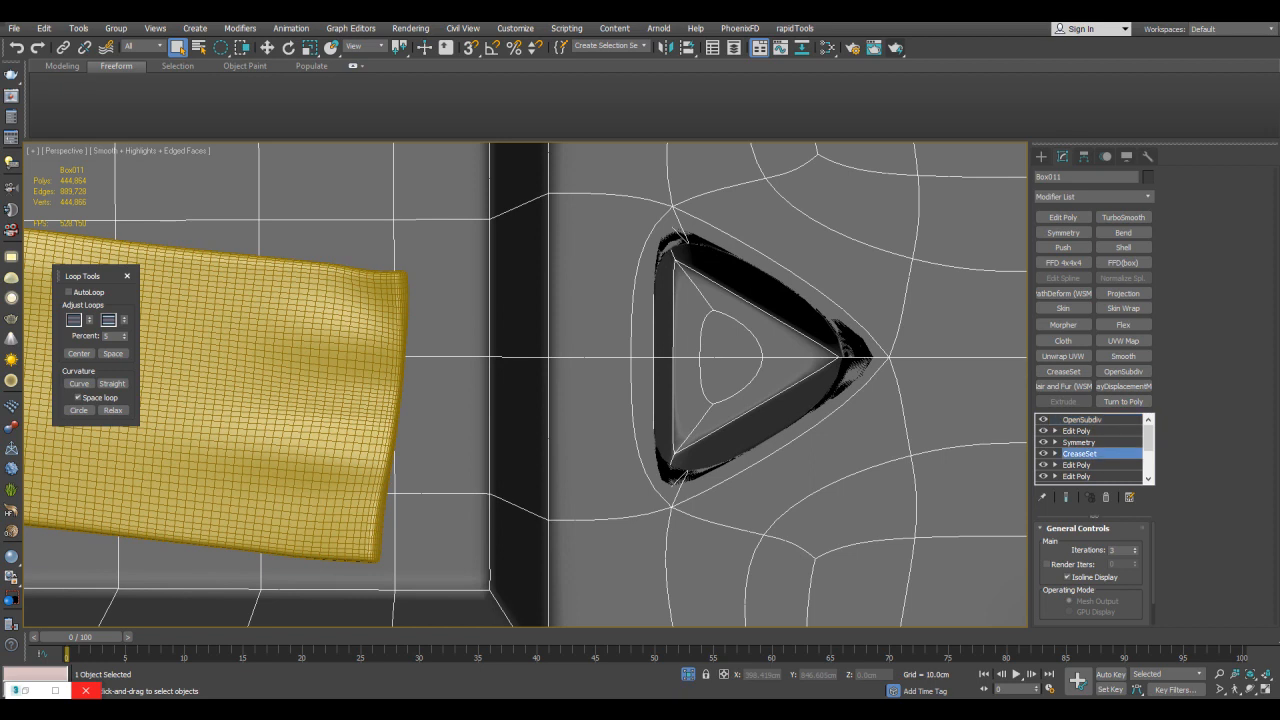
{"action": "key", "text": "2"}
{"action": "middle_click_drag", "start_coordinate": [528, 405], "coordinate": [506, 417]}
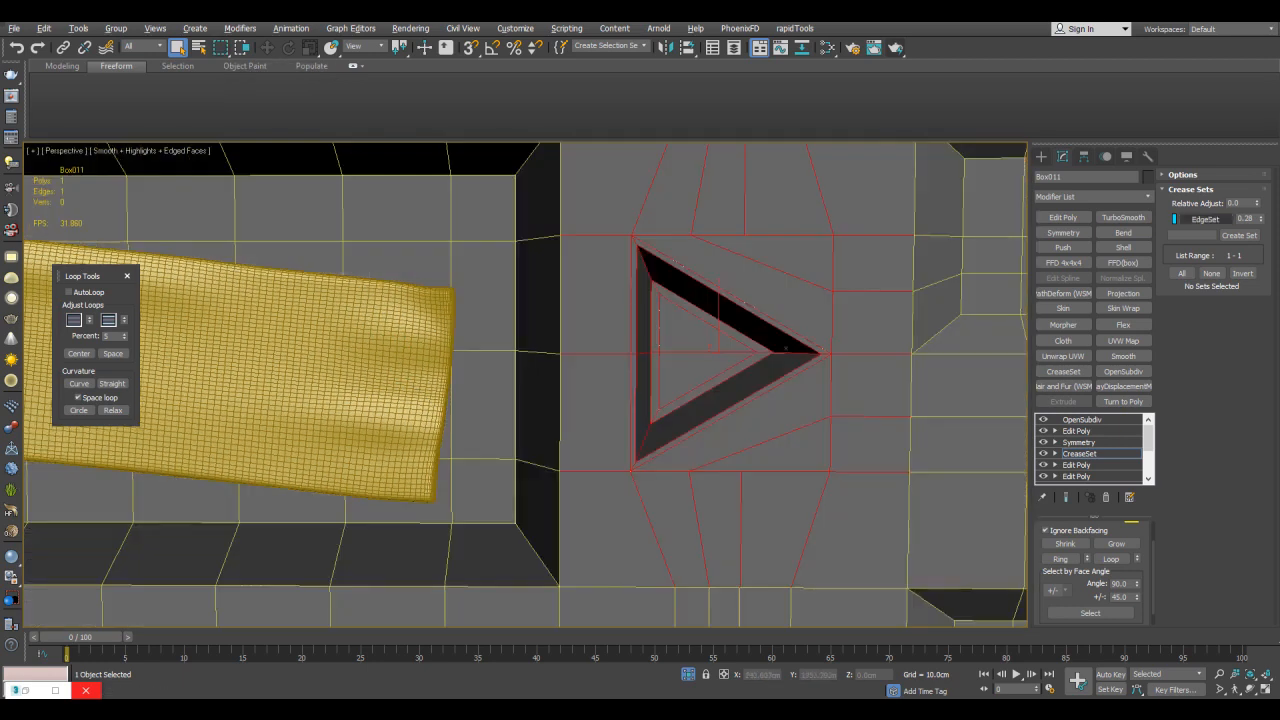
{"action": "right_click", "coordinate": [1205, 218]}
{"action": "left_click", "coordinate": [1130, 249]}
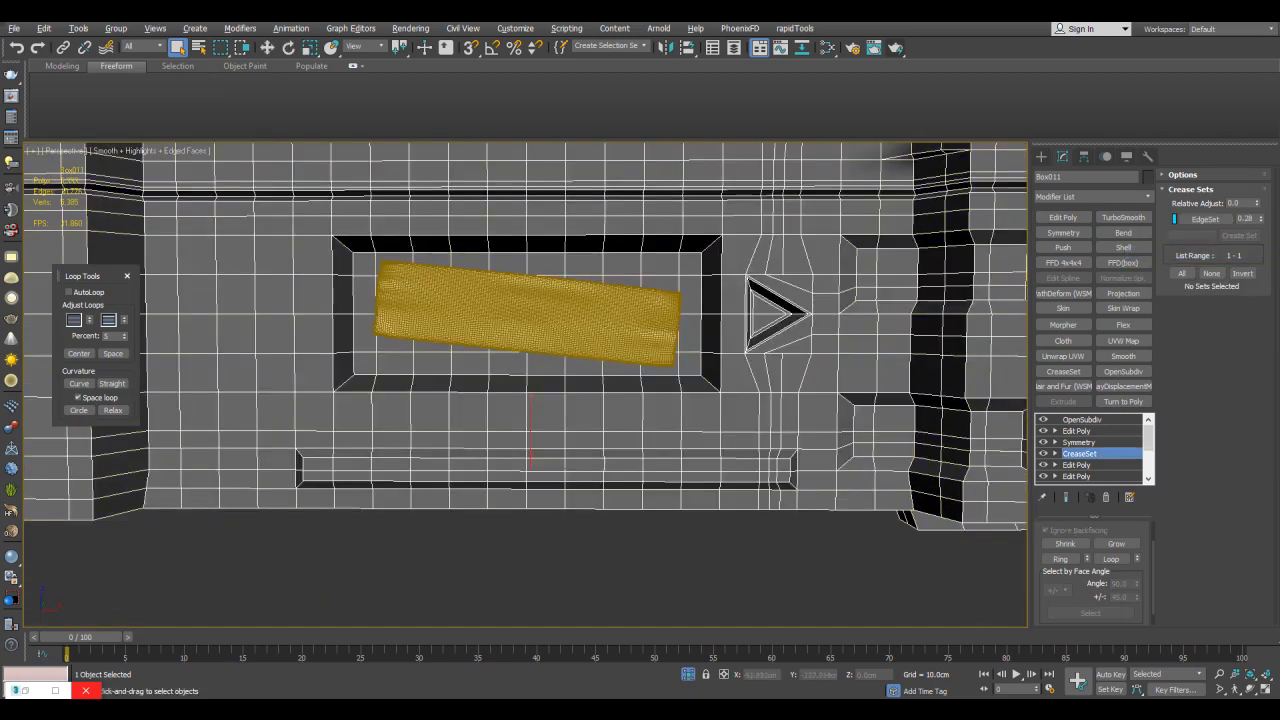
{"action": "left_click", "coordinate": [1134, 465]}
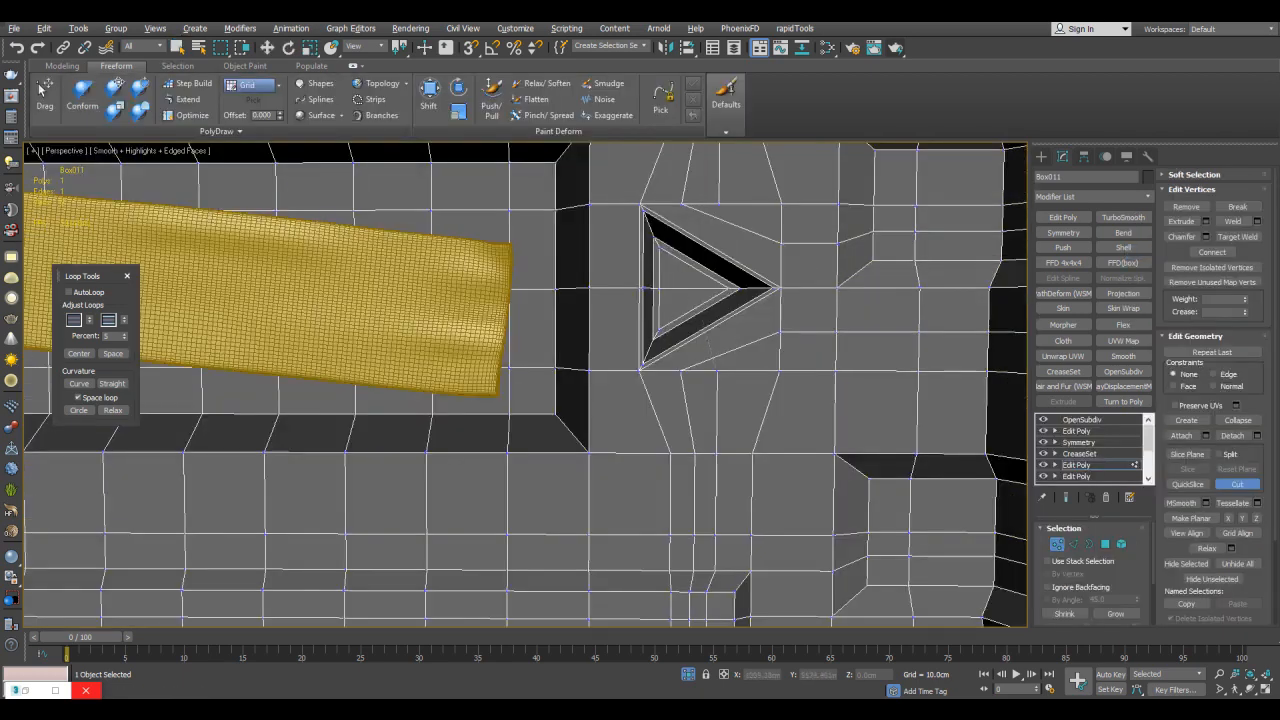
{"action": "left_click", "coordinate": [716, 368]}
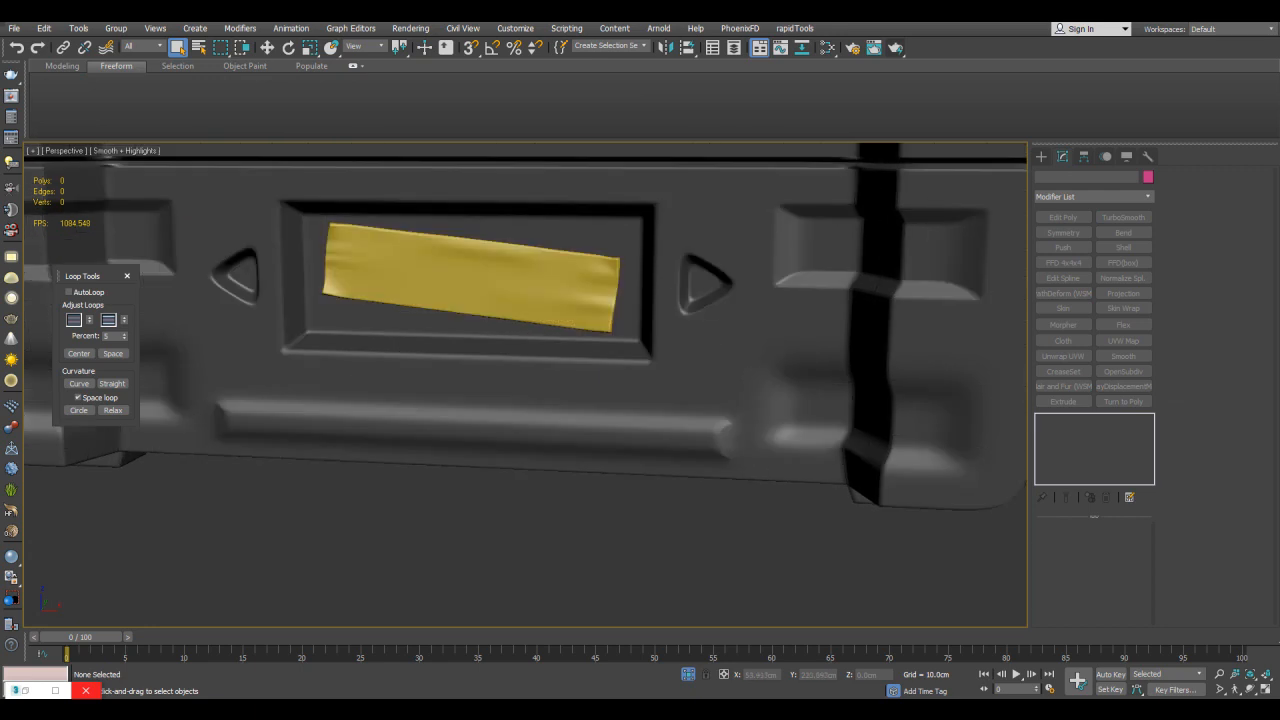
Step: Show the edged faces and turn off the crate's OpenSubdiv smoothing on the side with the diagonal slots
{"action": "scroll", "coordinate": [526, 385], "scroll_direction": "down", "scroll_amount": 5}
{"action": "middle_click_drag", "start_coordinate": [560, 350], "coordinate": [450, 400], "text": "alt"}
{"action": "scroll", "coordinate": [526, 385], "scroll_direction": "up", "scroll_amount": 3}
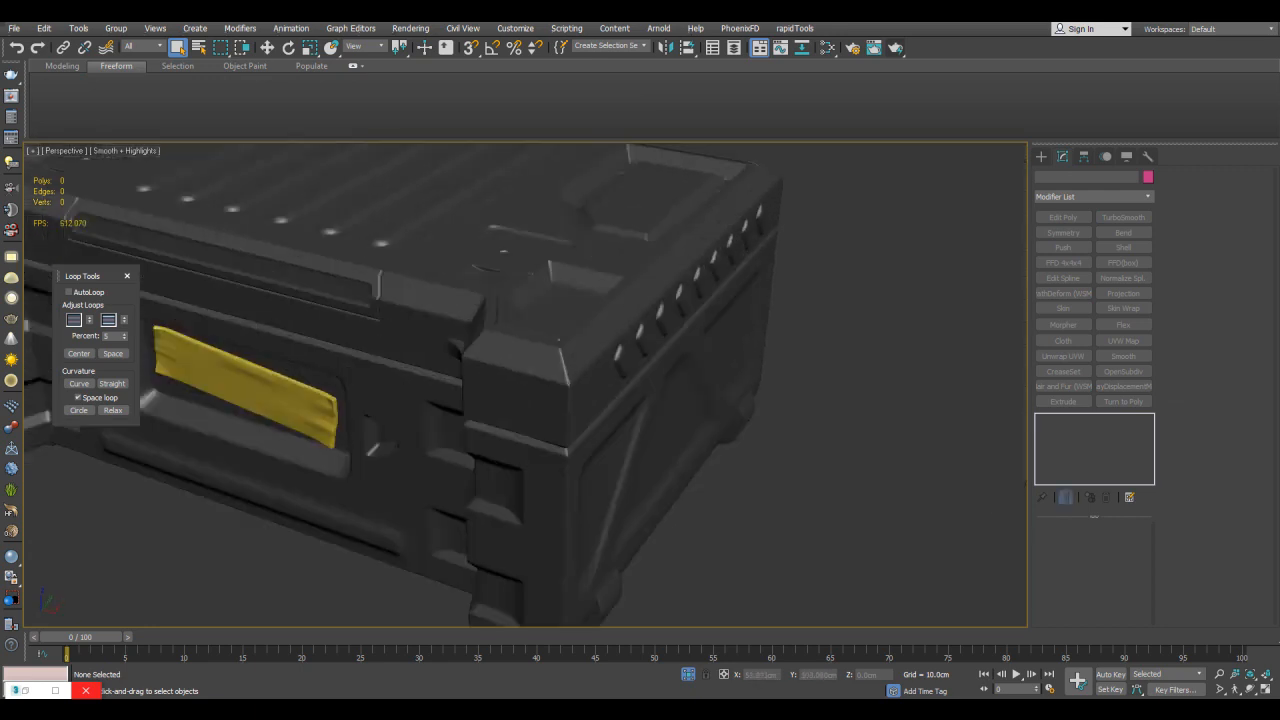
{"action": "middle_click_drag", "start_coordinate": [559, 340], "coordinate": [458, 350]}
{"action": "scroll", "coordinate": [567, 383], "scroll_direction": "down", "scroll_amount": 3}
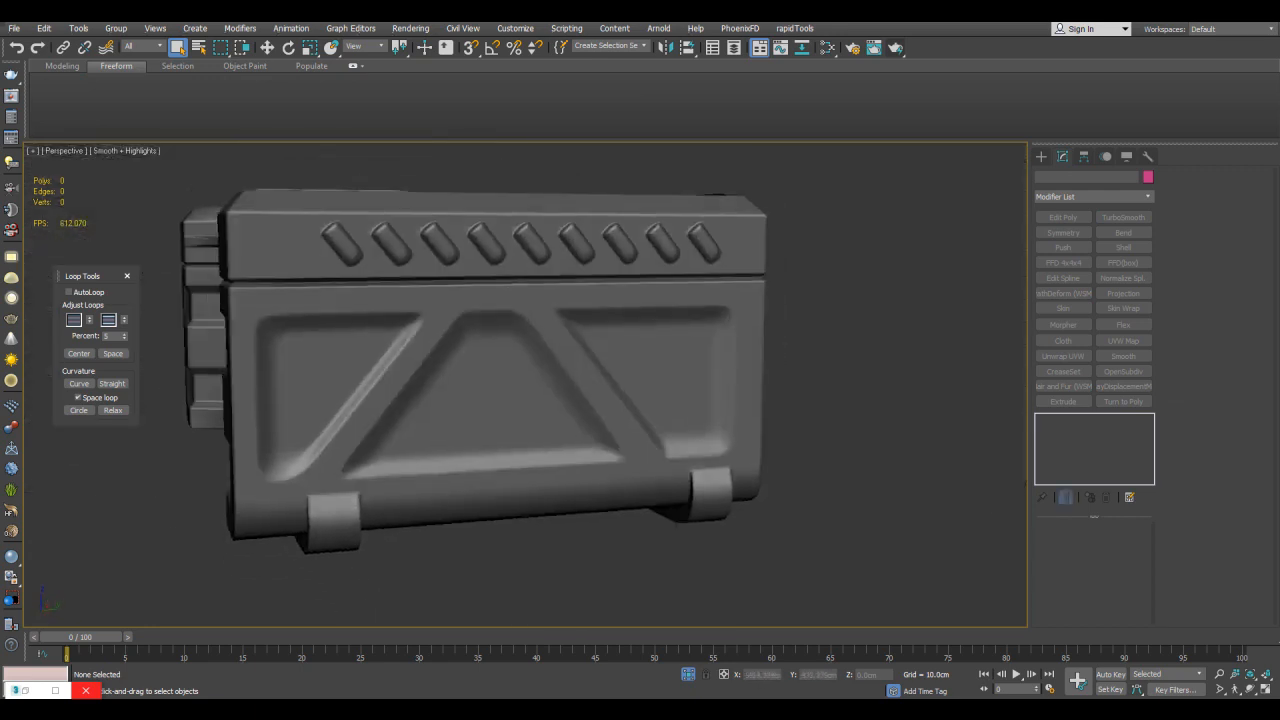
{"action": "scroll", "coordinate": [580, 400], "scroll_direction": "up", "scroll_amount": 3}
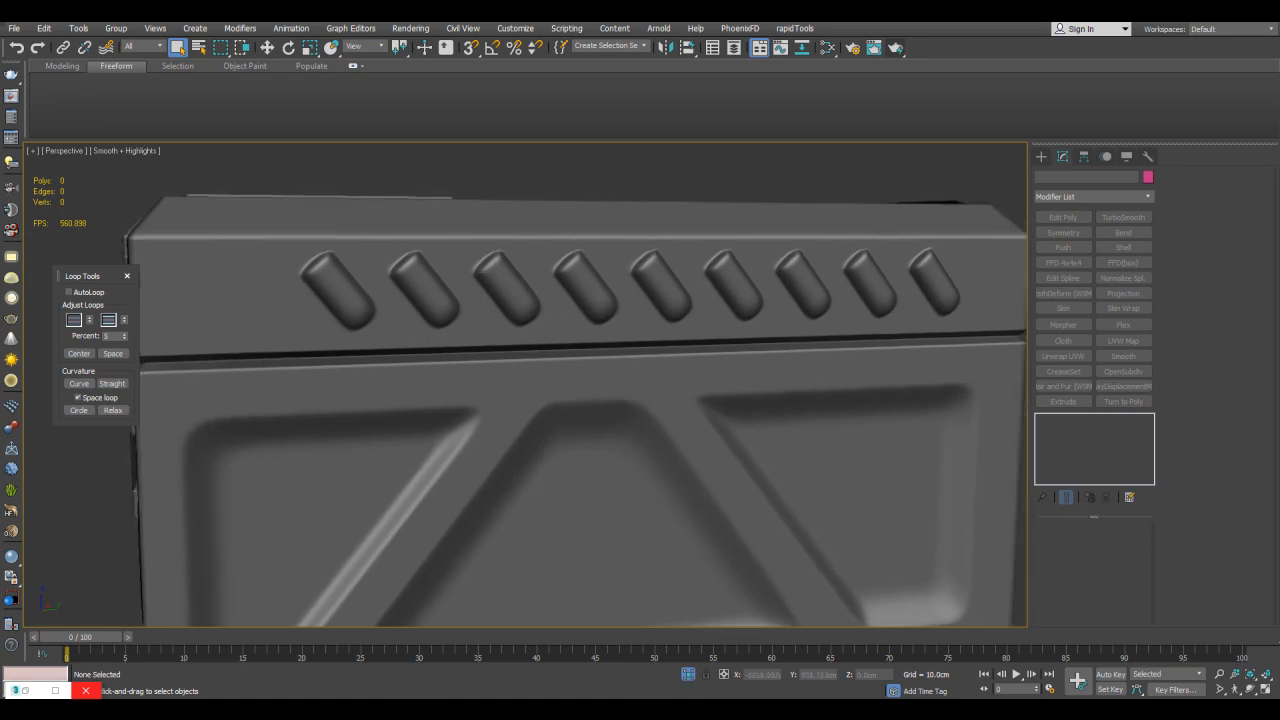
{"action": "key", "text": "F4"}
{"action": "left_click", "coordinate": [580, 400]}
{"action": "left_click", "coordinate": [1043, 420]}
Step: Add an Edit Poly modifier above the crate's CreaseSet and set it to edge editing for the side with the diagonal slots
{"action": "middle_click_drag", "start_coordinate": [860, 420], "coordinate": [928, 468]}
{"action": "scroll", "coordinate": [630, 250], "scroll_direction": "up", "scroll_amount": 3}
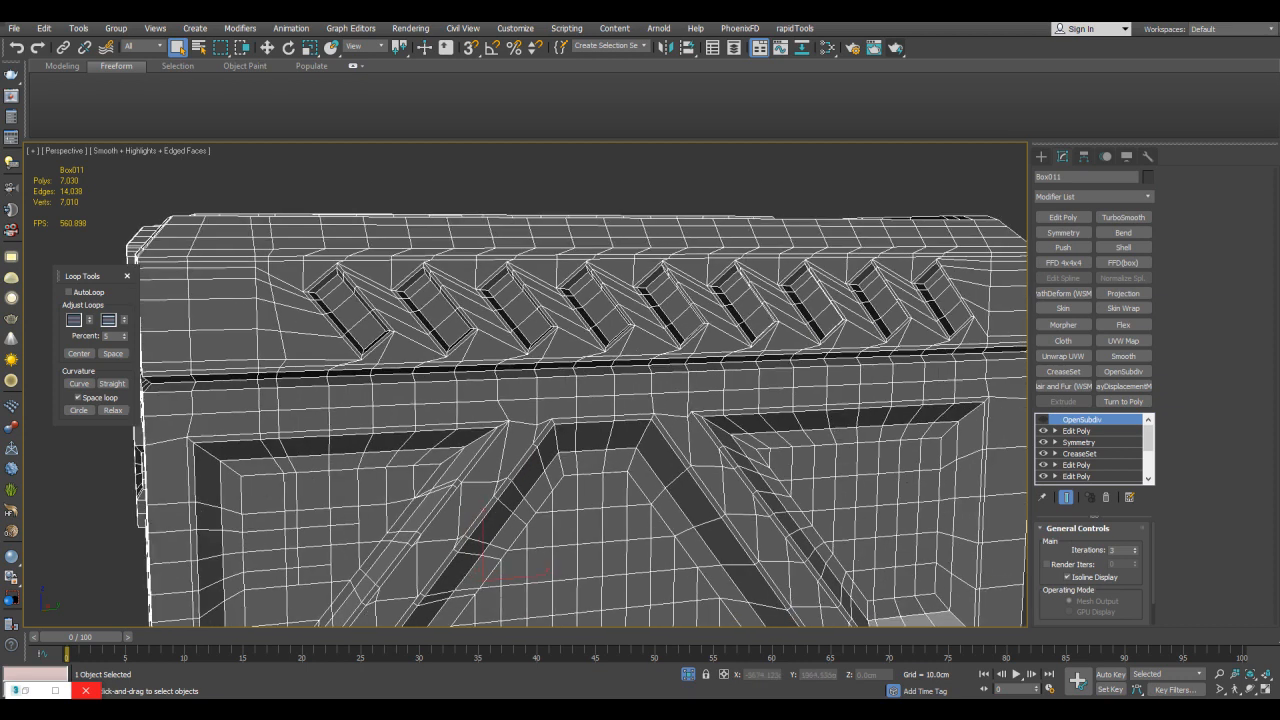
{"action": "middle_click_drag", "start_coordinate": [600, 350], "coordinate": [565, 316]}
{"action": "left_click", "coordinate": [1079, 453]}
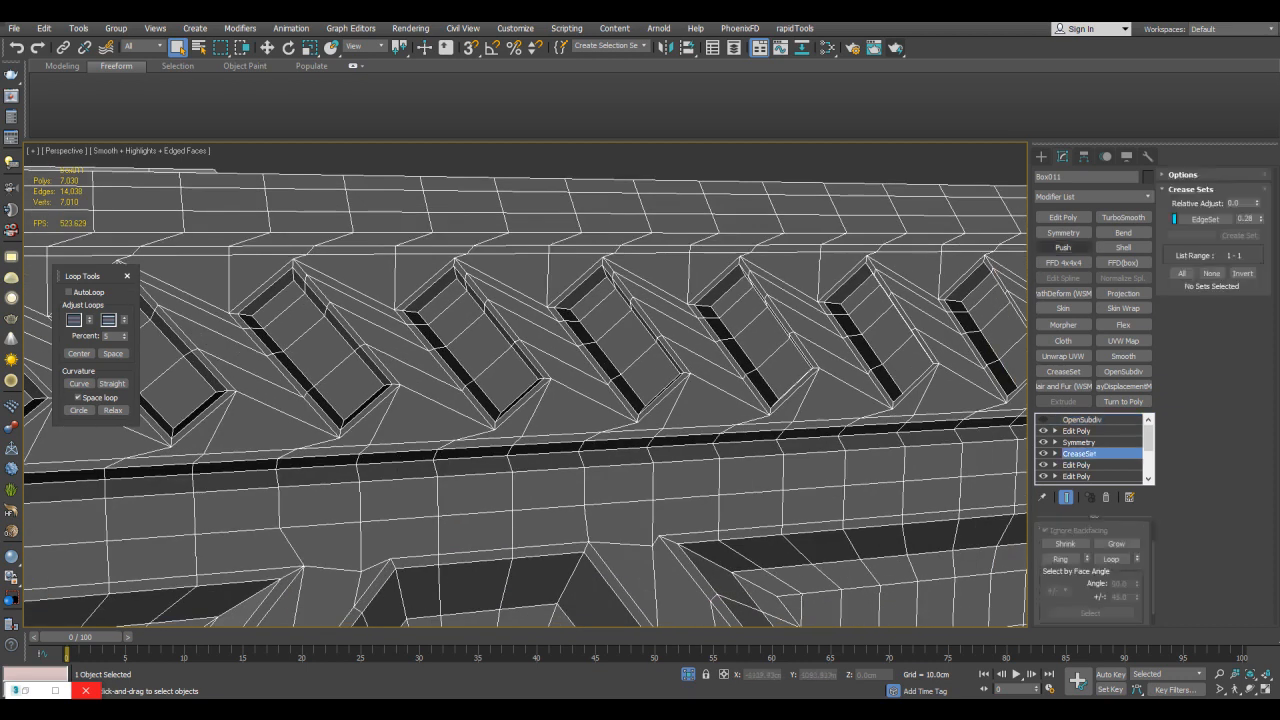
{"action": "scroll", "coordinate": [560, 245], "scroll_direction": "down", "scroll_amount": 4}
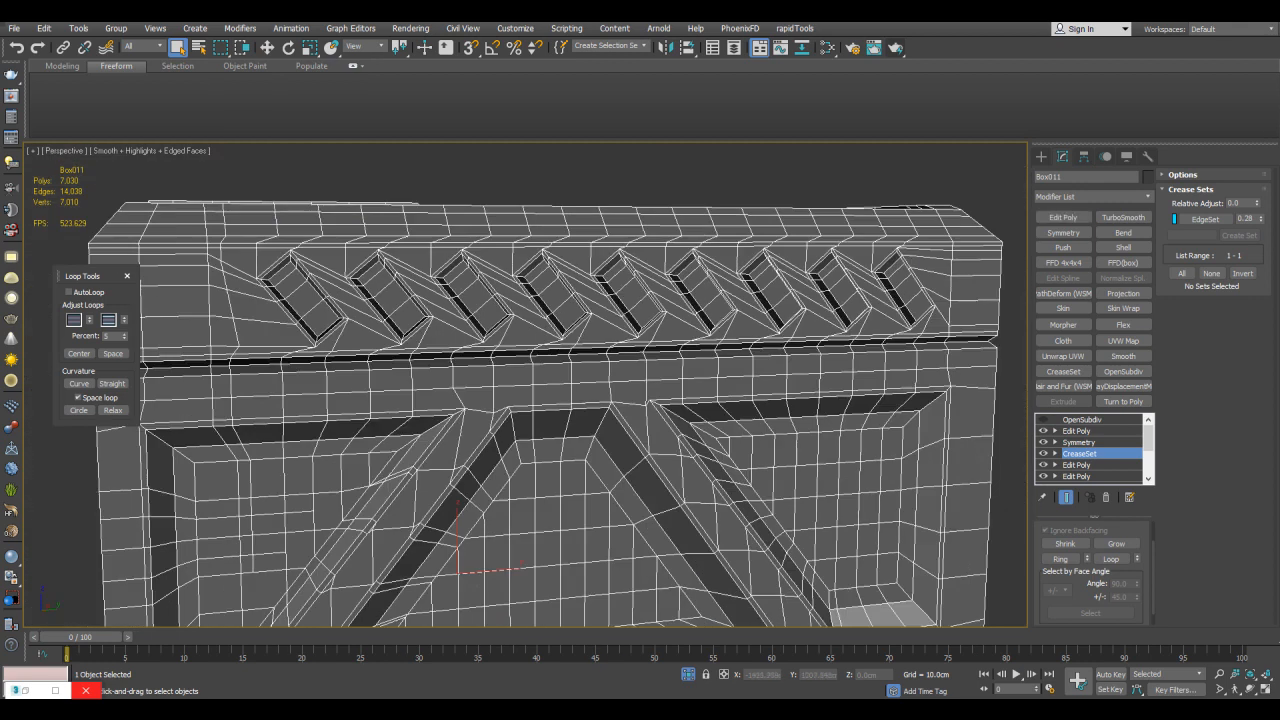
{"action": "middle_click_drag", "start_coordinate": [560, 380], "coordinate": [500, 375], "text": "alt"}
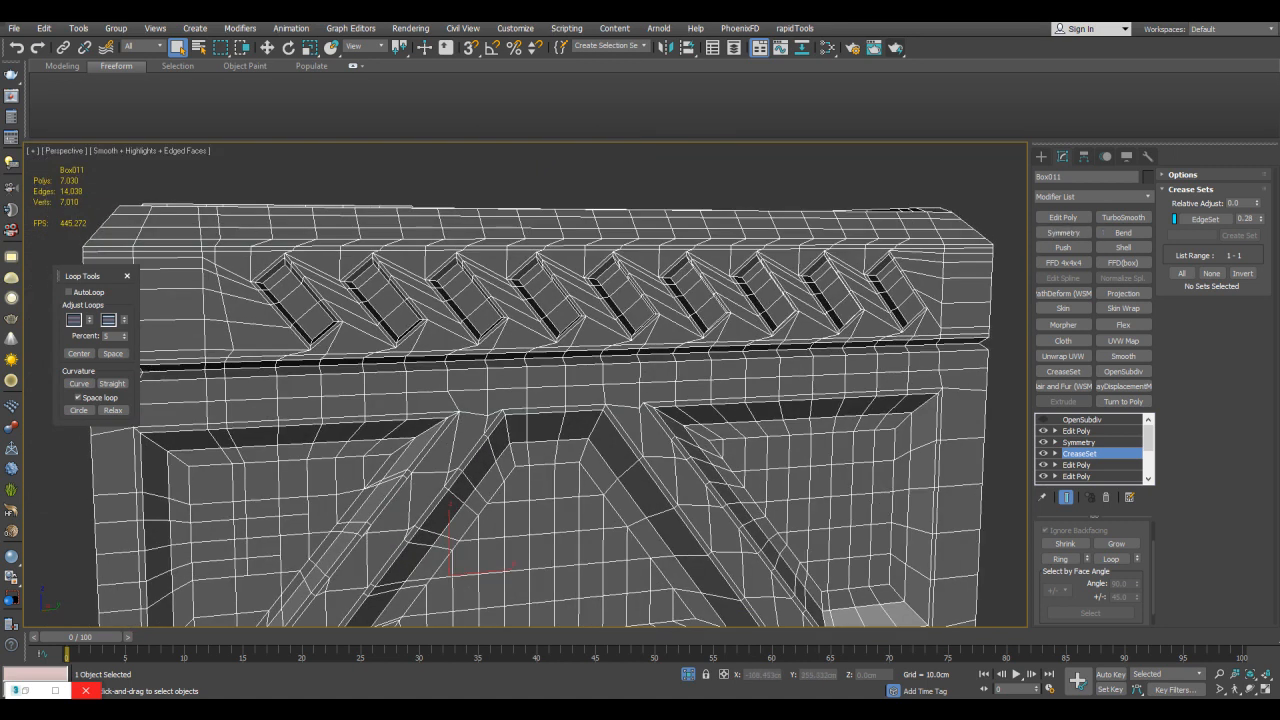
{"action": "left_click", "coordinate": [1063, 217]}
{"action": "key", "text": "2"}
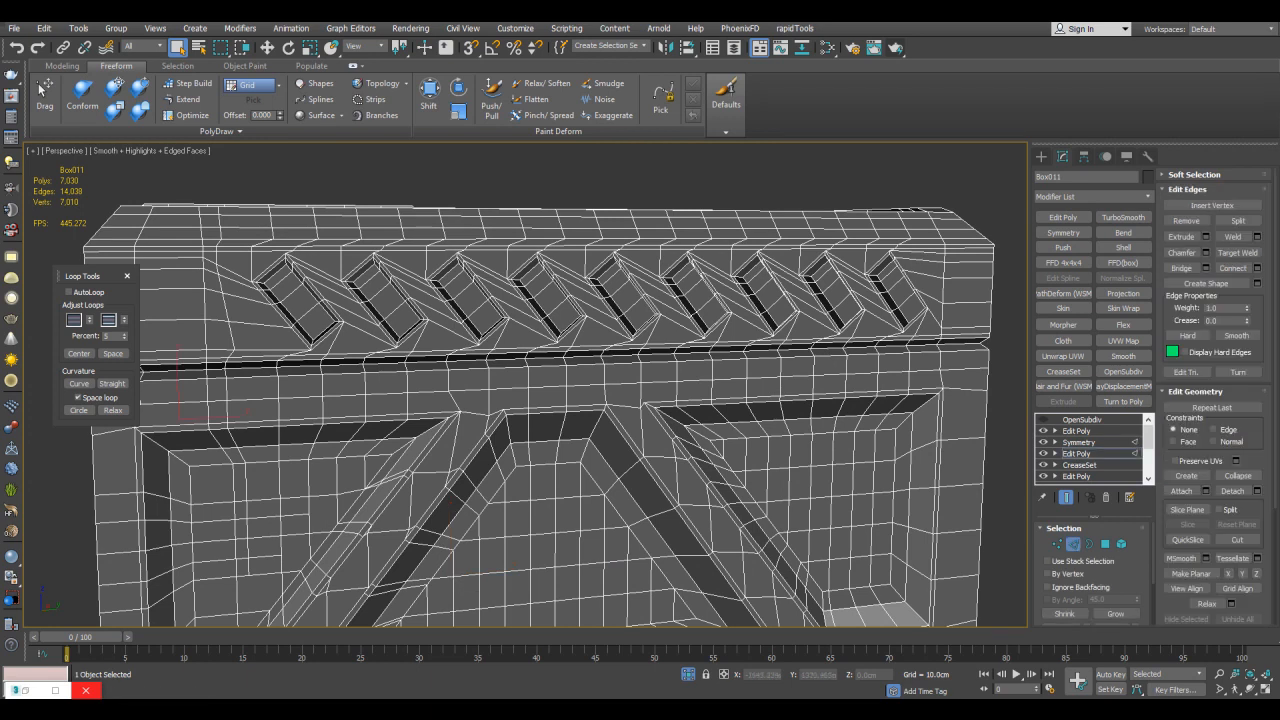
Step: Select the edges running between and around the diagonal slots and center them with Loop Tools
{"action": "left_click", "coordinate": [944, 259]}
{"action": "key", "text": "alt+l"}
{"action": "key", "text": "alt+l"}
{"action": "middle_click_drag", "start_coordinate": [415, 303], "coordinate": [560, 260], "text": "alt"}
{"action": "scroll", "coordinate": [552, 313], "scroll_direction": "down", "scroll_amount": 4}
{"action": "scroll", "coordinate": [672, 320], "scroll_direction": "up", "scroll_amount": 4}
{"action": "scroll", "coordinate": [560, 260], "scroll_direction": "down", "scroll_amount": 5}
{"action": "left_click_drag", "start_coordinate": [486, 188], "coordinate": [375, 409]}
{"action": "middle_click_drag", "start_coordinate": [375, 409], "coordinate": [140, 392], "text": "alt"}
{"action": "scroll", "coordinate": [500, 380], "scroll_direction": "up", "scroll_amount": 5}
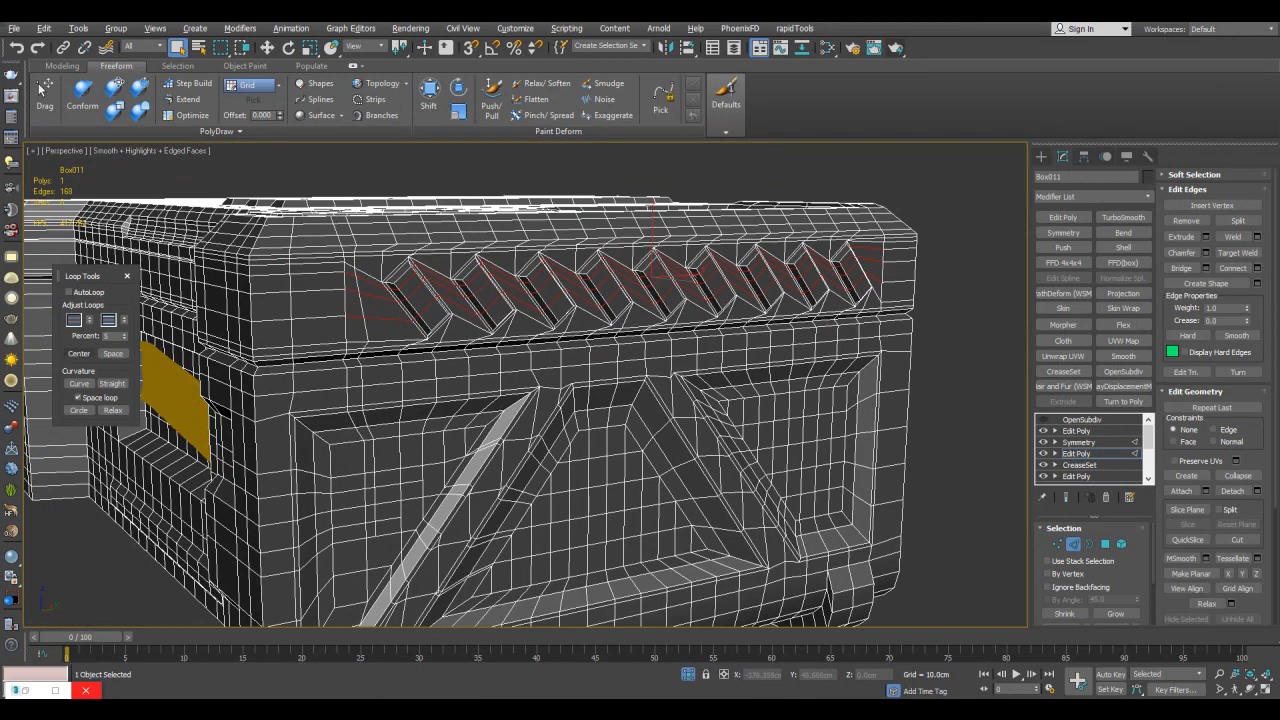
{"action": "left_click", "coordinate": [78, 354]}
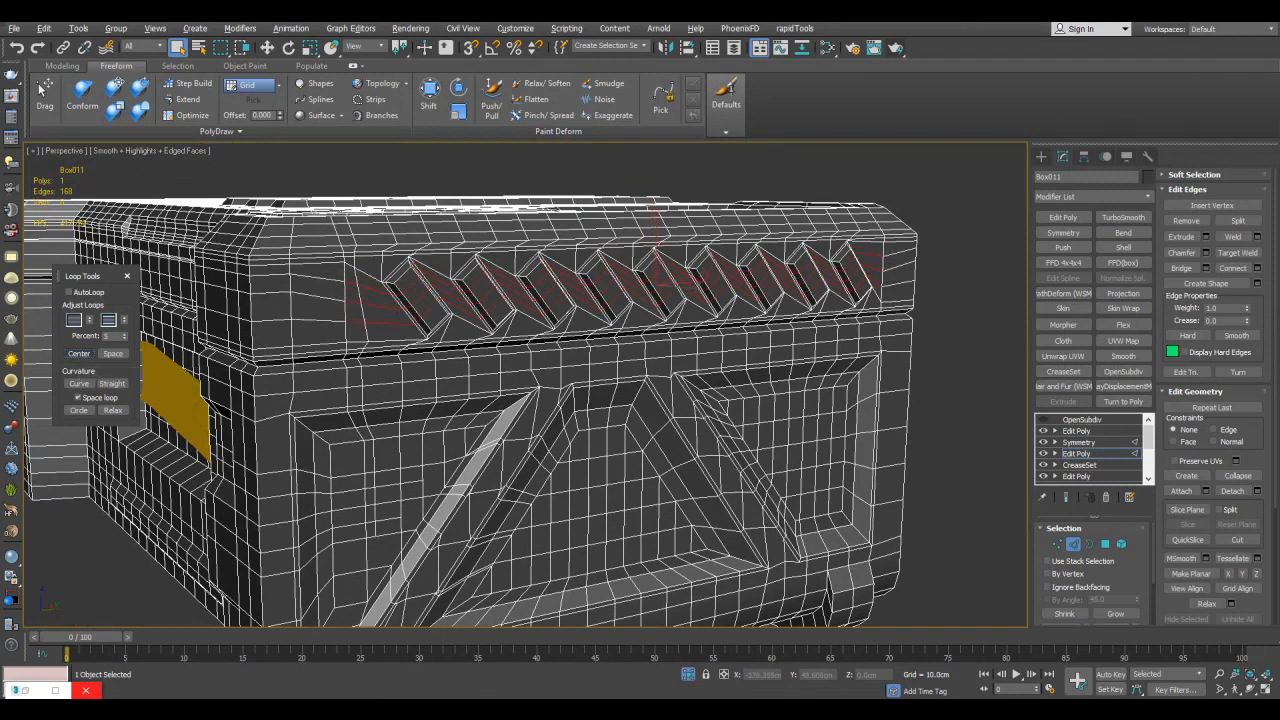
Step: Select the two floor polygons at the deep end of the tapered recess on the crate's top and scale them narrower along Y
{"action": "scroll", "coordinate": [395, 355], "scroll_direction": "up", "scroll_amount": 5}
{"action": "middle_click_drag", "start_coordinate": [520, 380], "coordinate": [480, 340], "text": "alt"}
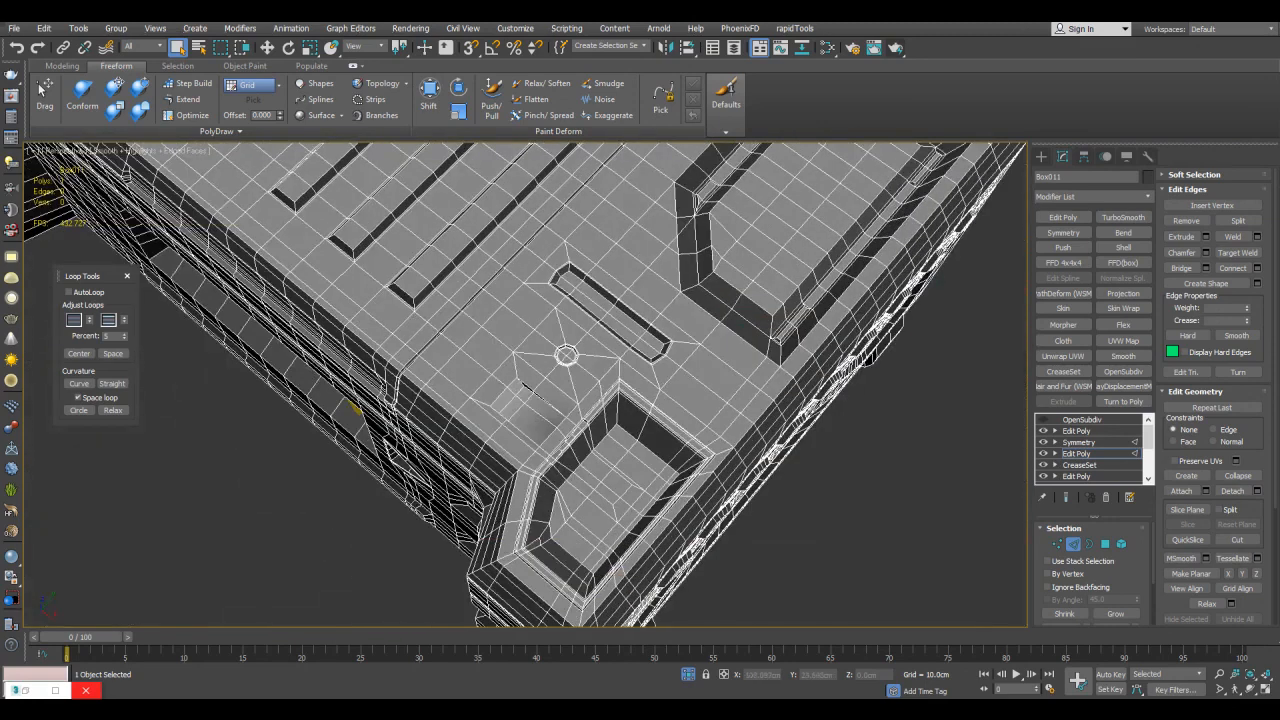
{"action": "middle_click_drag", "start_coordinate": [525, 385], "coordinate": [598, 358], "text": "alt"}
{"action": "middle_click_drag", "start_coordinate": [450, 520], "coordinate": [365, 597], "text": "alt"}
{"action": "scroll", "coordinate": [617, 400], "scroll_direction": "up", "scroll_amount": 3}
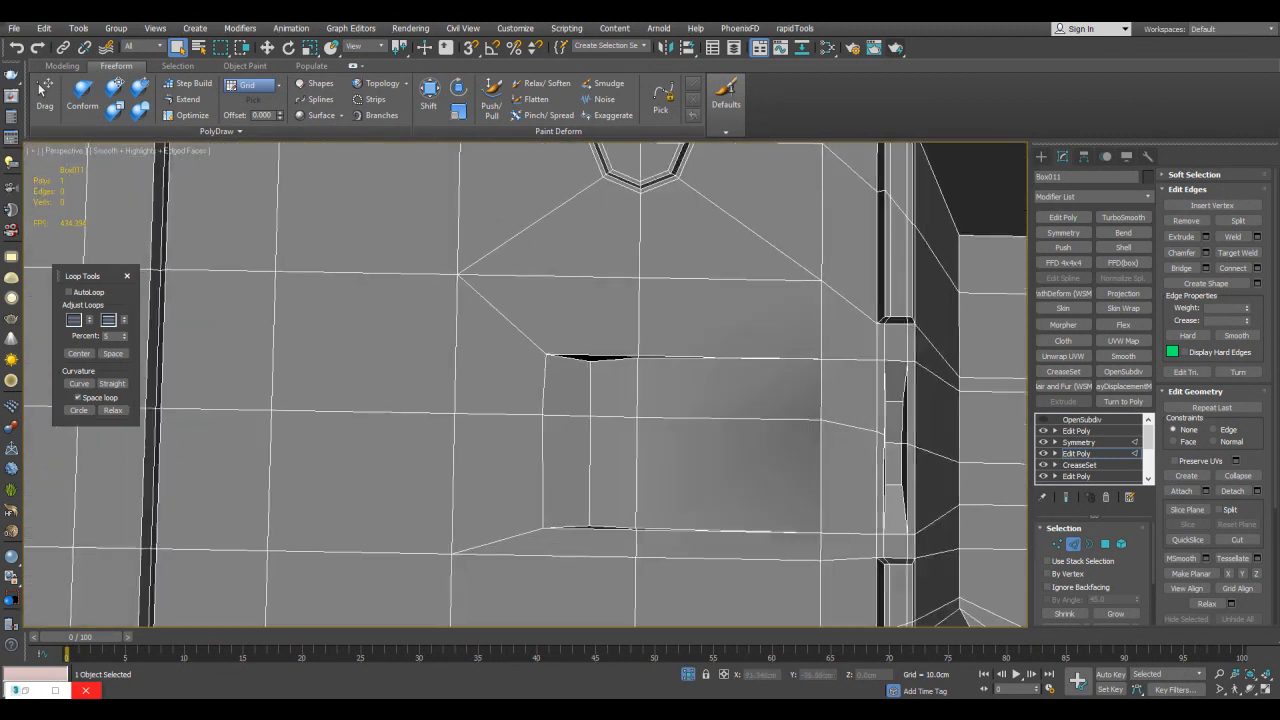
{"action": "middle_click_drag", "start_coordinate": [617, 400], "coordinate": [623, 337]}
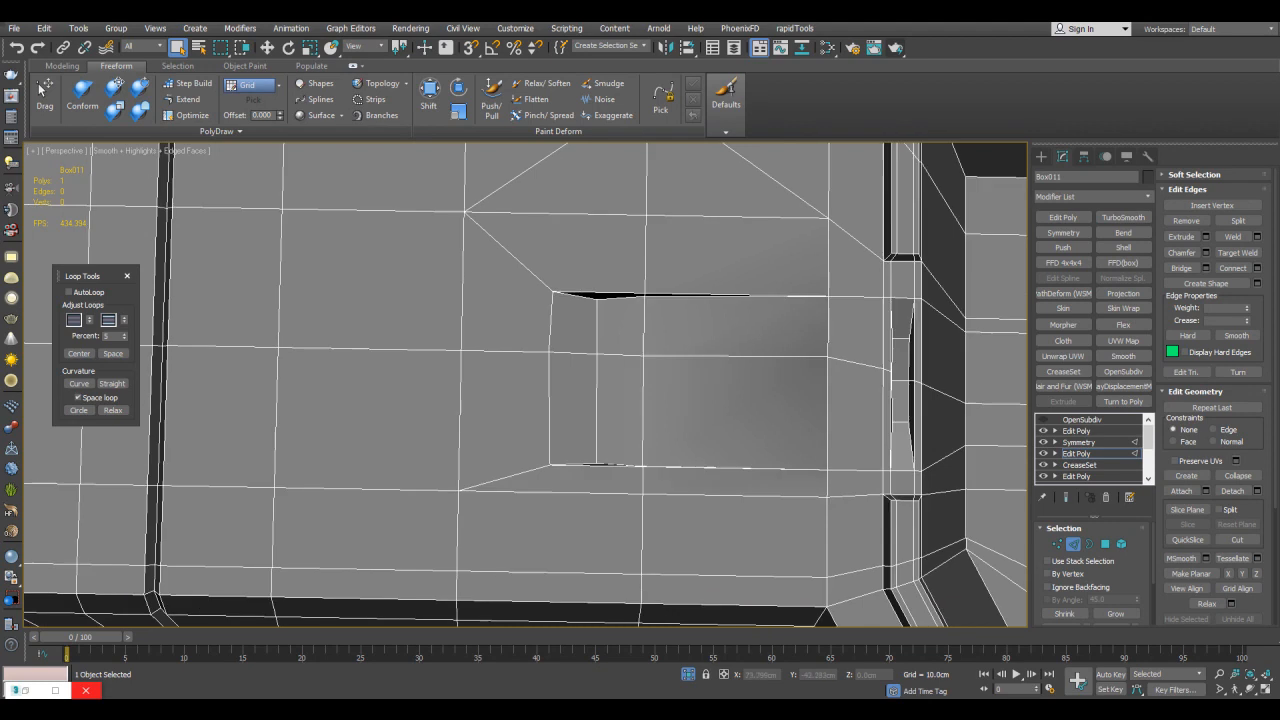
{"action": "key", "text": "4"}
{"action": "left_click", "coordinate": [623, 337]}
{"action": "left_click", "coordinate": [623, 410], "text": "ctrl"}
{"action": "key", "text": "w"}
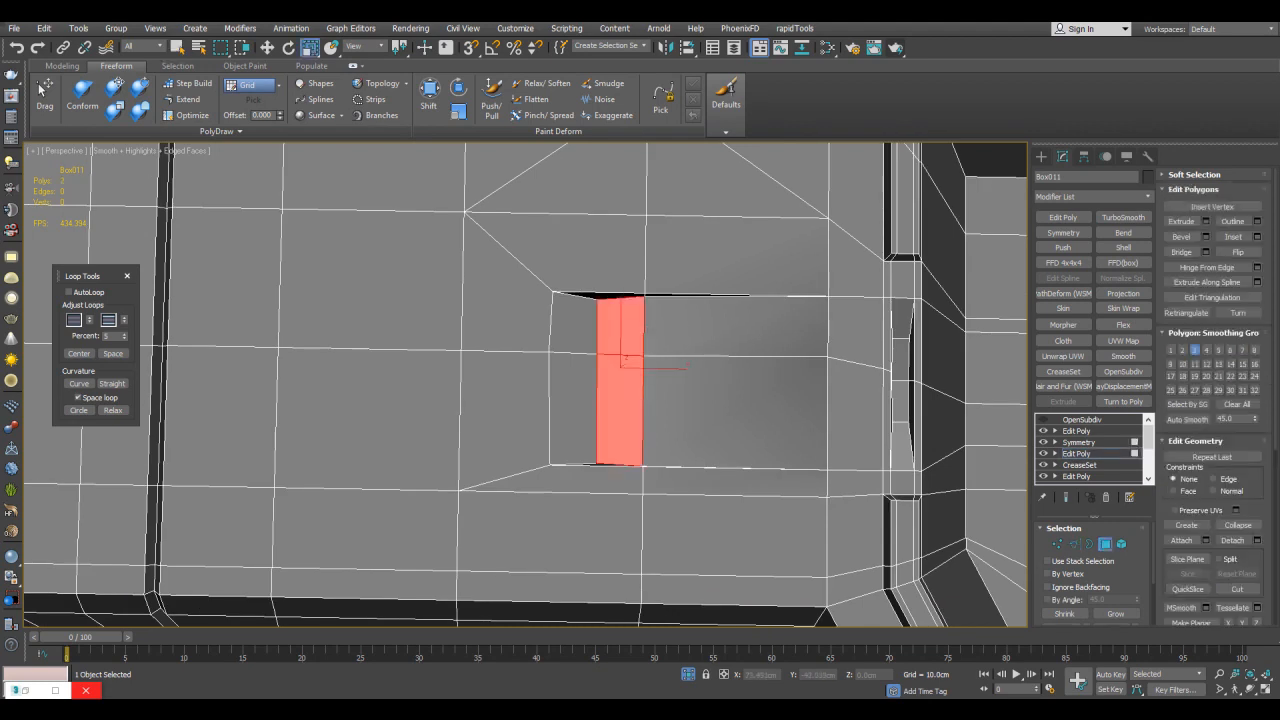
{"action": "middle_click_drag", "start_coordinate": [623, 410], "coordinate": [635, 404]}
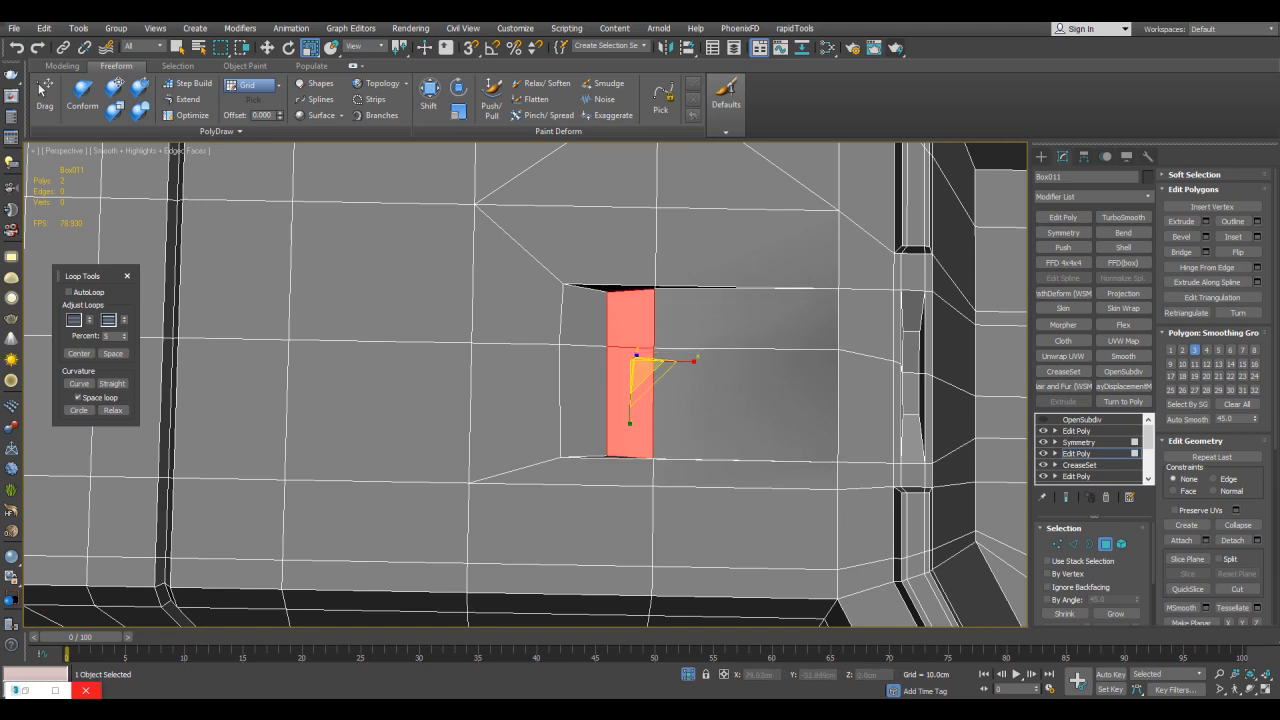
{"action": "left_click_drag", "start_coordinate": [630, 408], "coordinate": [630, 443]}
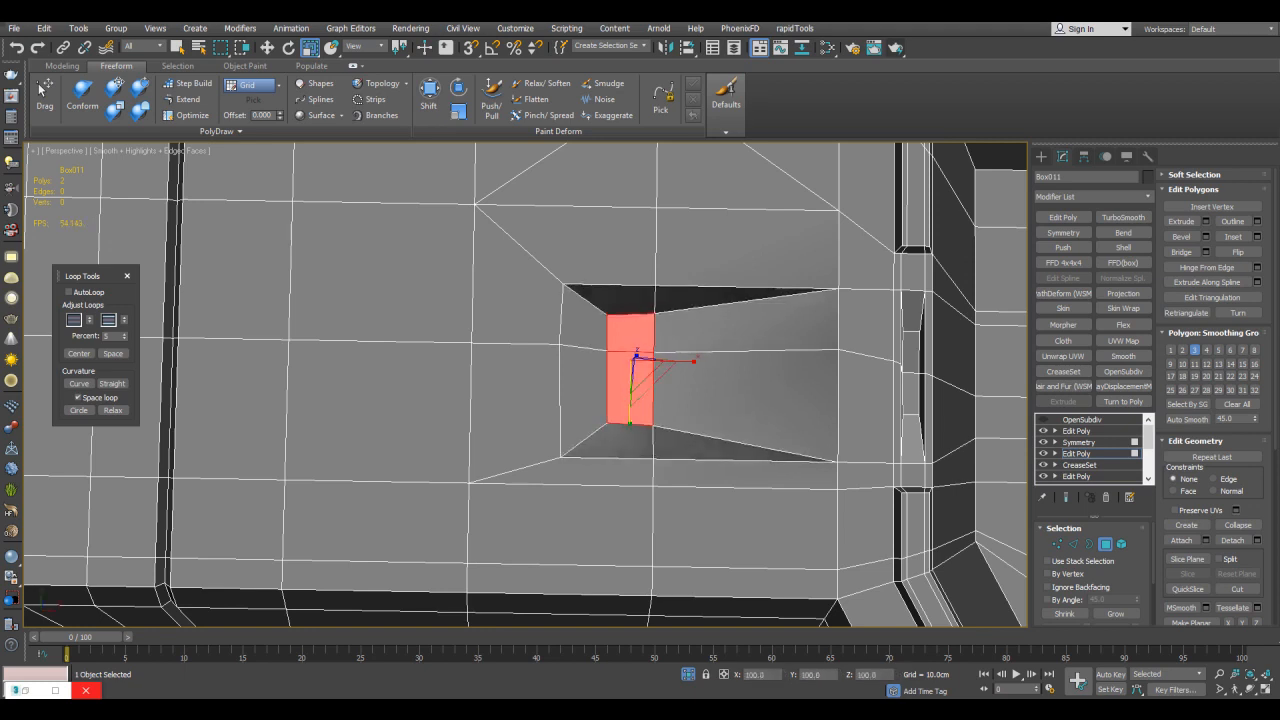
Step: Select the edges across the narrowed end of the tapered recess's floor for moving, and clear the selection
{"action": "key", "text": "2"}
{"action": "left_click", "coordinate": [607, 360]}
{"action": "key", "text": "w"}
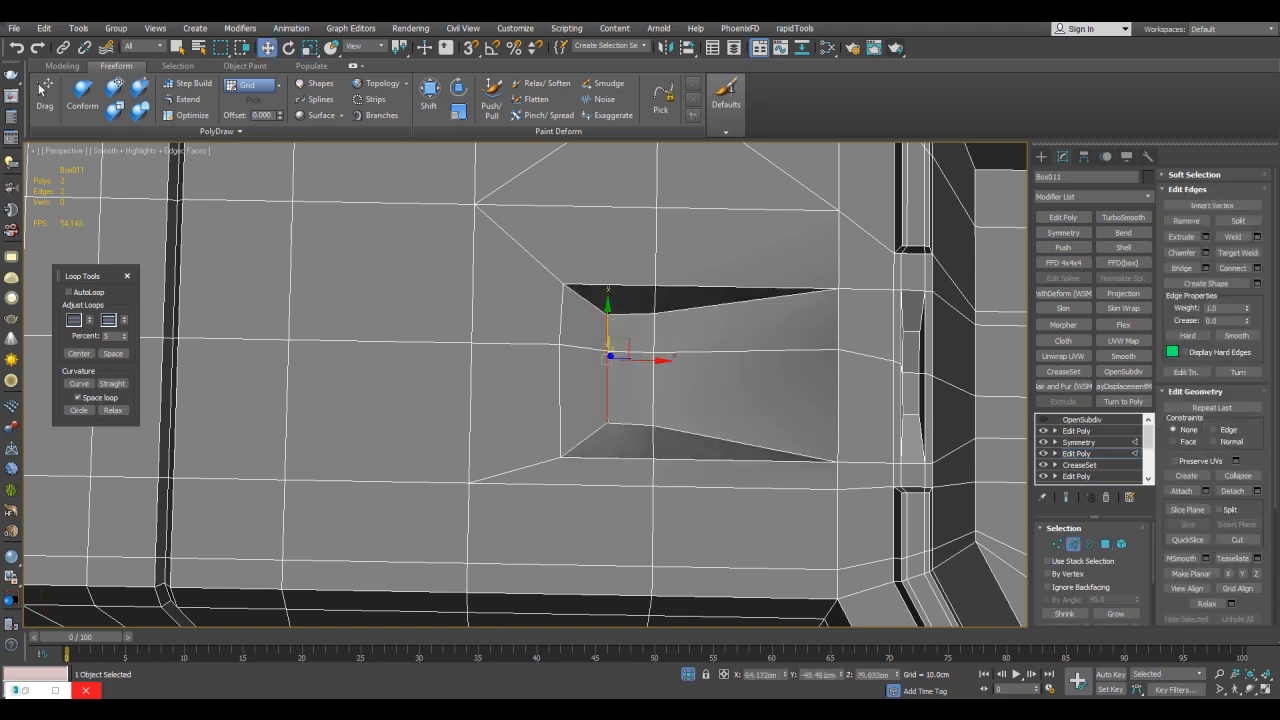
{"action": "double_click", "coordinate": [652, 330]}
{"action": "middle_click_drag", "start_coordinate": [622, 163], "coordinate": [553, 292]}
{"action": "key", "text": "q"}
{"action": "scroll", "coordinate": [560, 400], "scroll_direction": "down", "scroll_amount": 5}
{"action": "middle_click_drag", "start_coordinate": [600, 400], "coordinate": [540, 370], "text": "alt"}
{"action": "key", "text": "ctrl+d"}
Step: Select the five-polygon strip beside the large chamfered recess, scale it narrower across its width, and leave polygon editing
{"action": "middle_click_drag", "start_coordinate": [600, 320], "coordinate": [357, 525]}
{"action": "middle_click_drag", "start_coordinate": [500, 420], "coordinate": [370, 340], "text": "alt"}
{"action": "scroll", "coordinate": [525, 385], "scroll_direction": "up", "scroll_amount": 4}
{"action": "key", "text": "F4"}
{"action": "scroll", "coordinate": [525, 385], "scroll_direction": "up", "scroll_amount": 3}
{"action": "key", "text": "F4"}
{"action": "mouse_move", "coordinate": [525, 385]}
{"action": "middle_mouse_down", "text": "alt"}
{"action": "mouse_move", "coordinate": [570, 440]}
{"action": "mouse_move", "coordinate": [535, 375]}
{"action": "mouse_move", "coordinate": [515, 380]}
{"action": "middle_mouse_up", "text": "alt"}
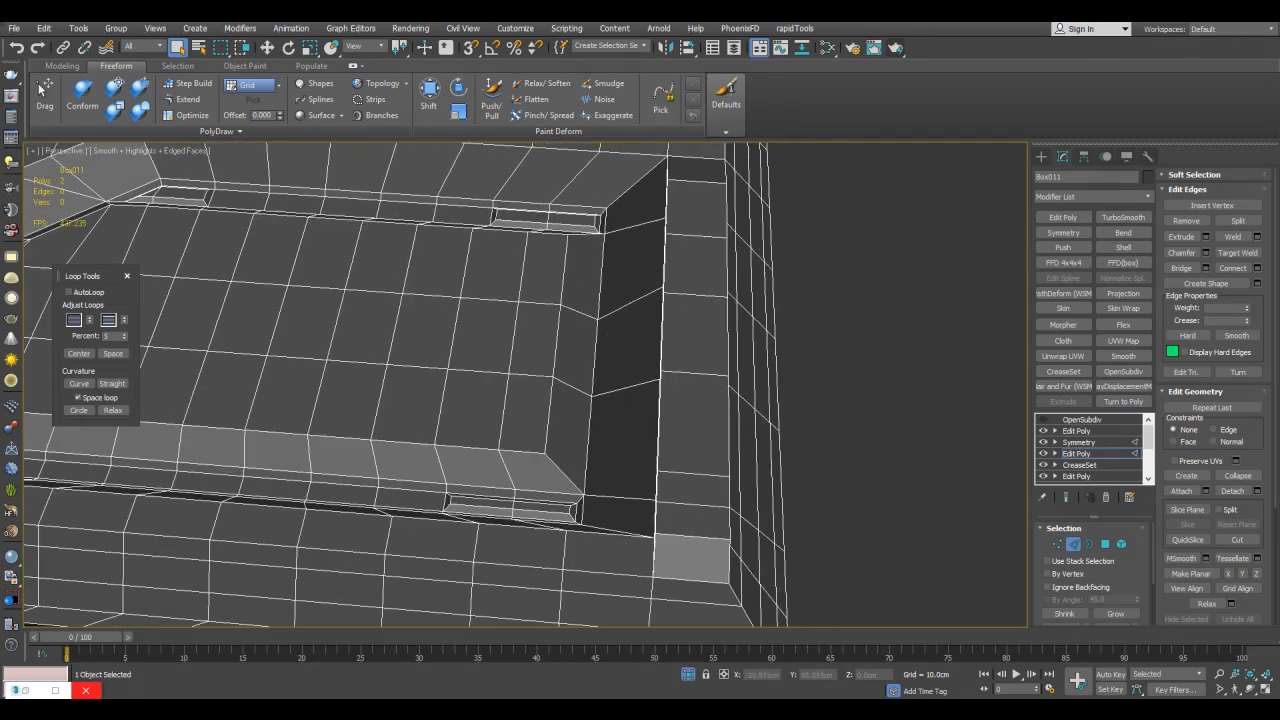
{"action": "key", "text": "4"}
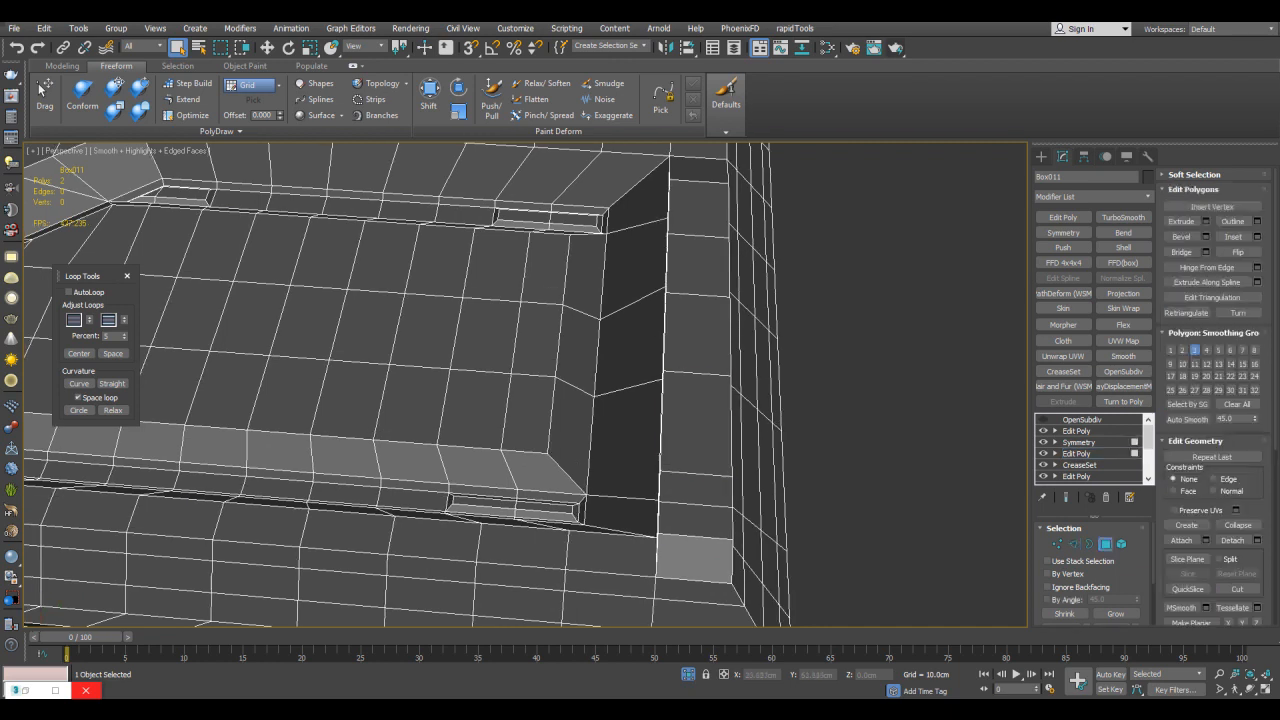
{"action": "left_click_drag", "start_coordinate": [704, 325], "coordinate": [697, 430]}
{"action": "middle_click_drag", "start_coordinate": [525, 385], "coordinate": [625, 340], "text": "alt"}
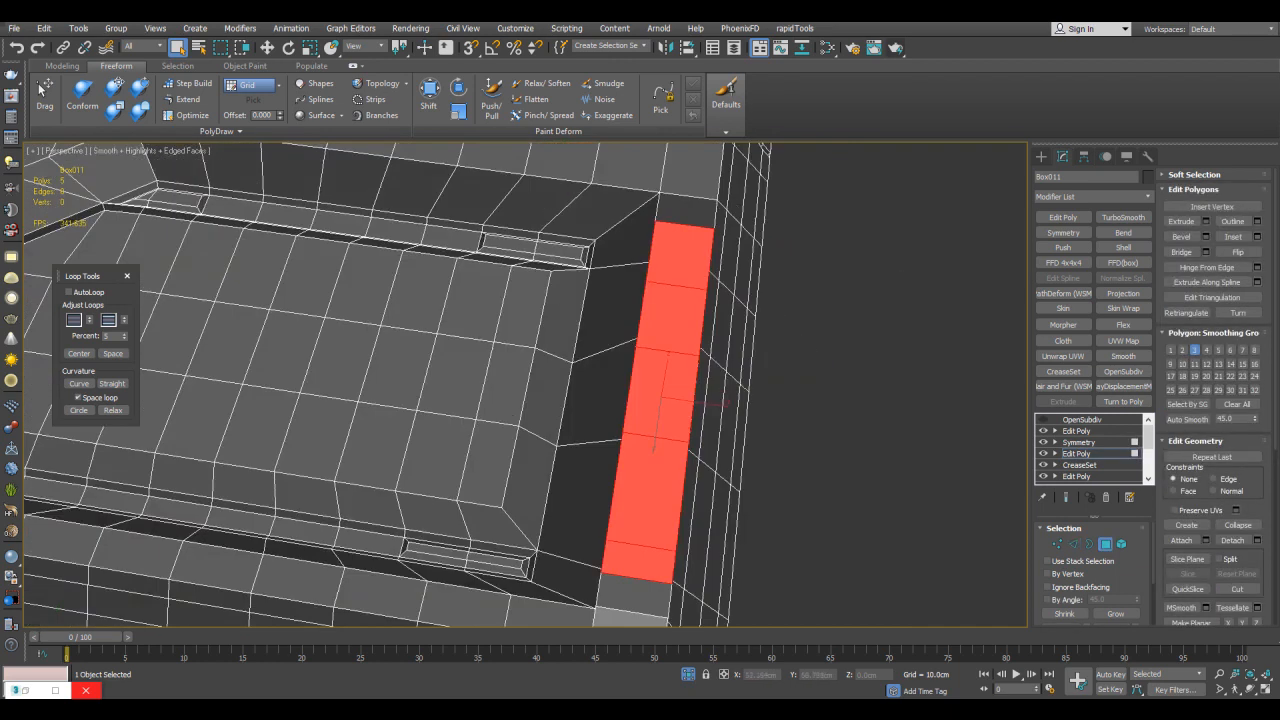
{"action": "middle_click_drag", "start_coordinate": [660, 400], "coordinate": [672, 310]}
{"action": "key", "text": "r"}
{"action": "left_click_drag", "start_coordinate": [728, 314], "coordinate": [700, 322]}
{"action": "middle_click_drag", "start_coordinate": [695, 322], "coordinate": [720, 345], "text": "alt"}
{"action": "key", "text": "q"}
{"action": "left_click", "coordinate": [860, 400]}
{"action": "key", "text": "4"}
Step: Turn on OpenSubdiv and toggle the edged faces to examine the smoothed large recess and narrowed strip
{"action": "left_click", "coordinate": [1066, 497]}
{"action": "left_click", "coordinate": [1043, 420]}
{"action": "key", "text": "F4"}
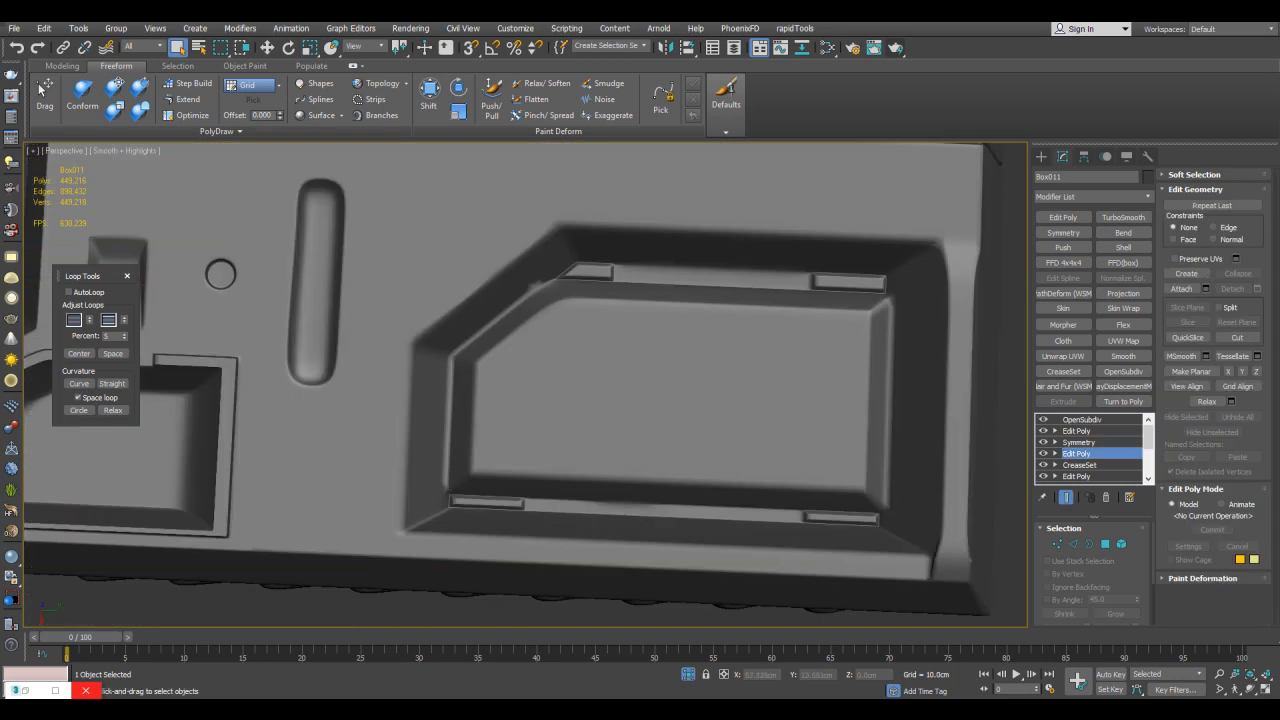
{"action": "key", "text": "F4"}
{"action": "key", "text": "F4"}
{"action": "key", "text": "F4"}
{"action": "middle_click_drag", "start_coordinate": [640, 380], "coordinate": [600, 358]}
Step: Select the edge loop around the large recess's floor, set the chosen edges' crease to 0.0, and show the smoothed result
{"action": "left_click", "coordinate": [1066, 497]}
{"action": "key", "text": "2"}
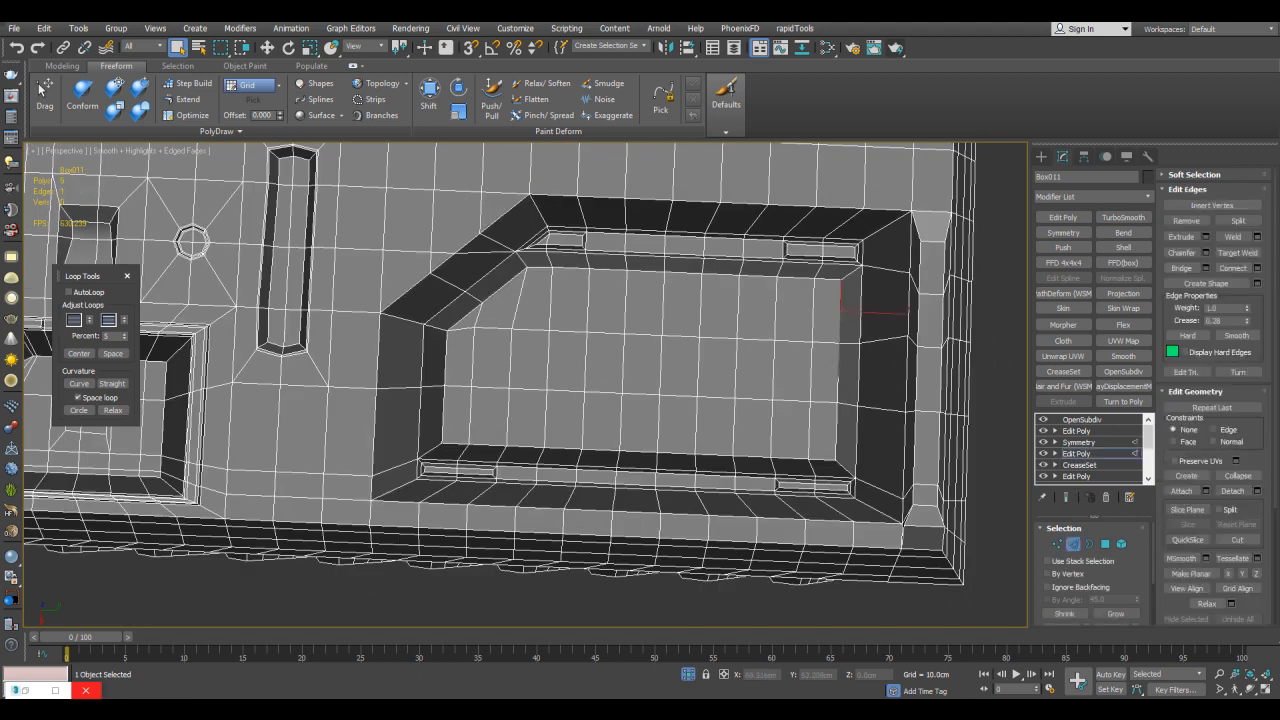
{"action": "key", "text": "alt+l"}
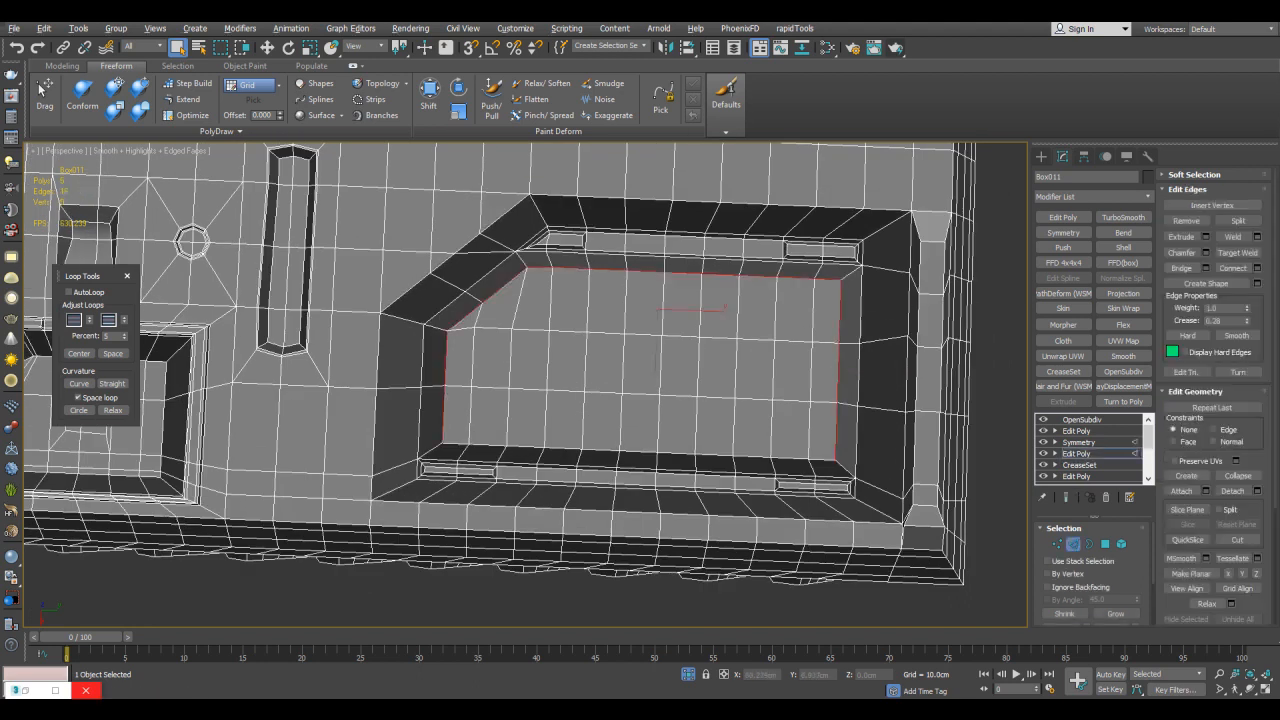
{"action": "left_click_drag", "start_coordinate": [537, 262], "coordinate": [827, 304], "text": "alt"}
{"action": "left_click", "coordinate": [1188, 336]}
{"action": "middle_click_drag", "start_coordinate": [700, 370], "coordinate": [650, 384]}
{"action": "left_click", "coordinate": [1066, 497]}
{"action": "key", "text": "F4"}
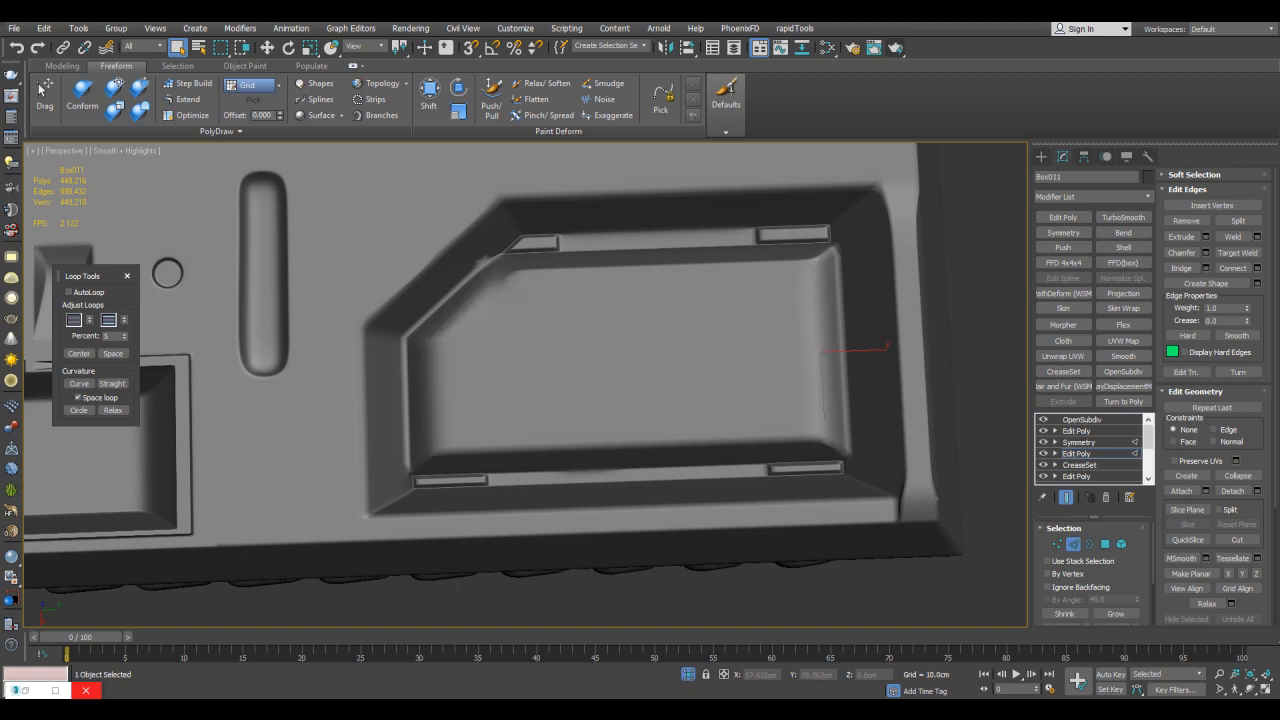
{"action": "middle_click_drag", "start_coordinate": [650, 384], "coordinate": [650, 391]}
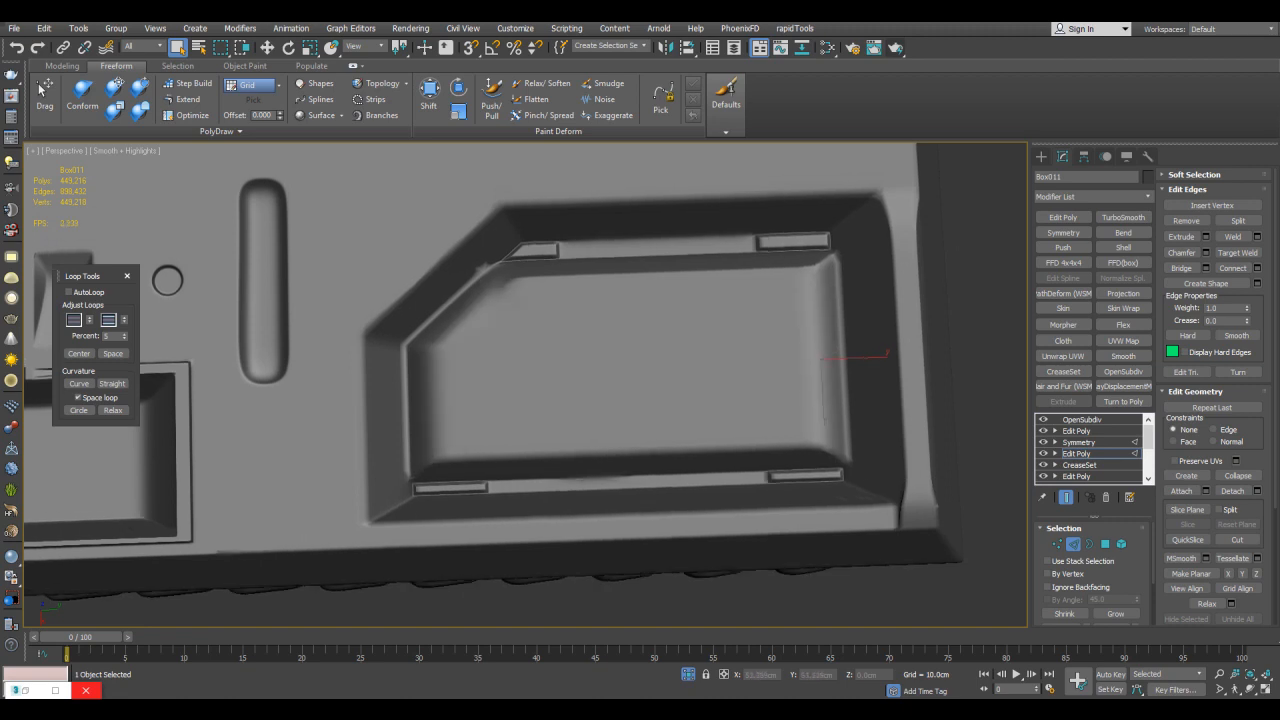
Step: Select the edges at the diagonal corner of the large recess's floor and enter a new crease value for them
{"action": "scroll", "coordinate": [511, 241], "scroll_direction": "up", "scroll_amount": 4}
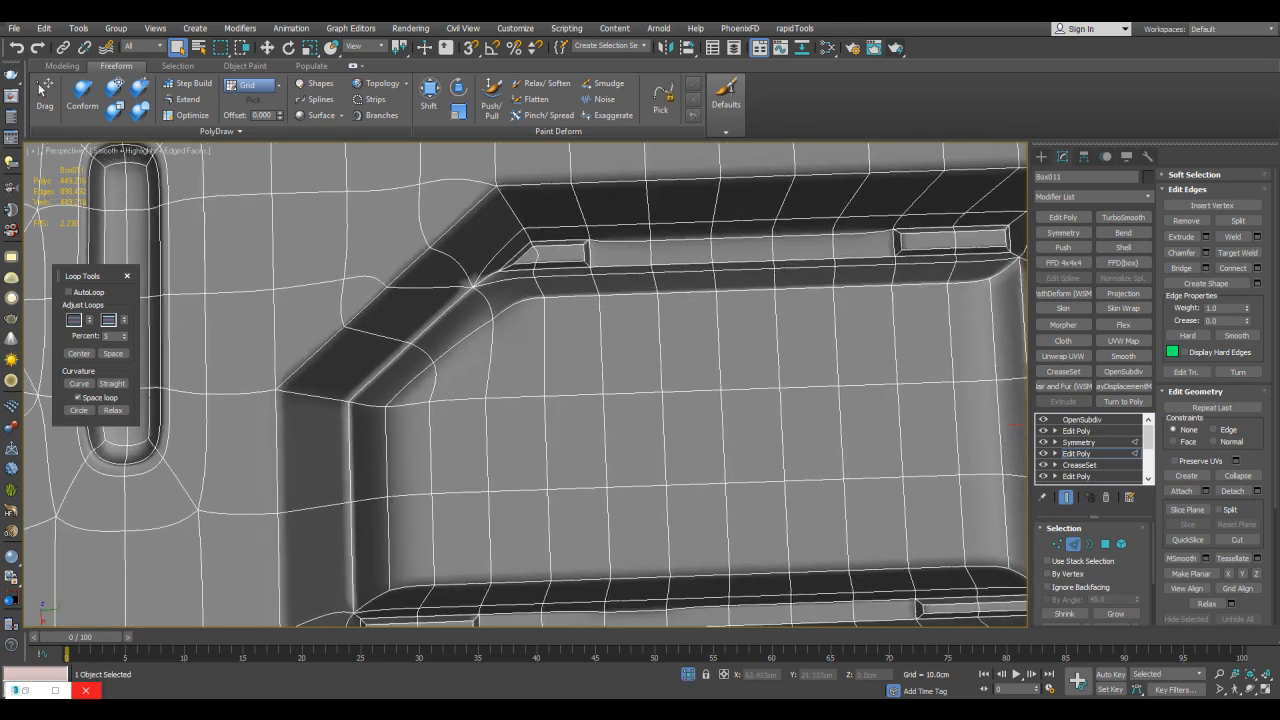
{"action": "key", "text": "F4"}
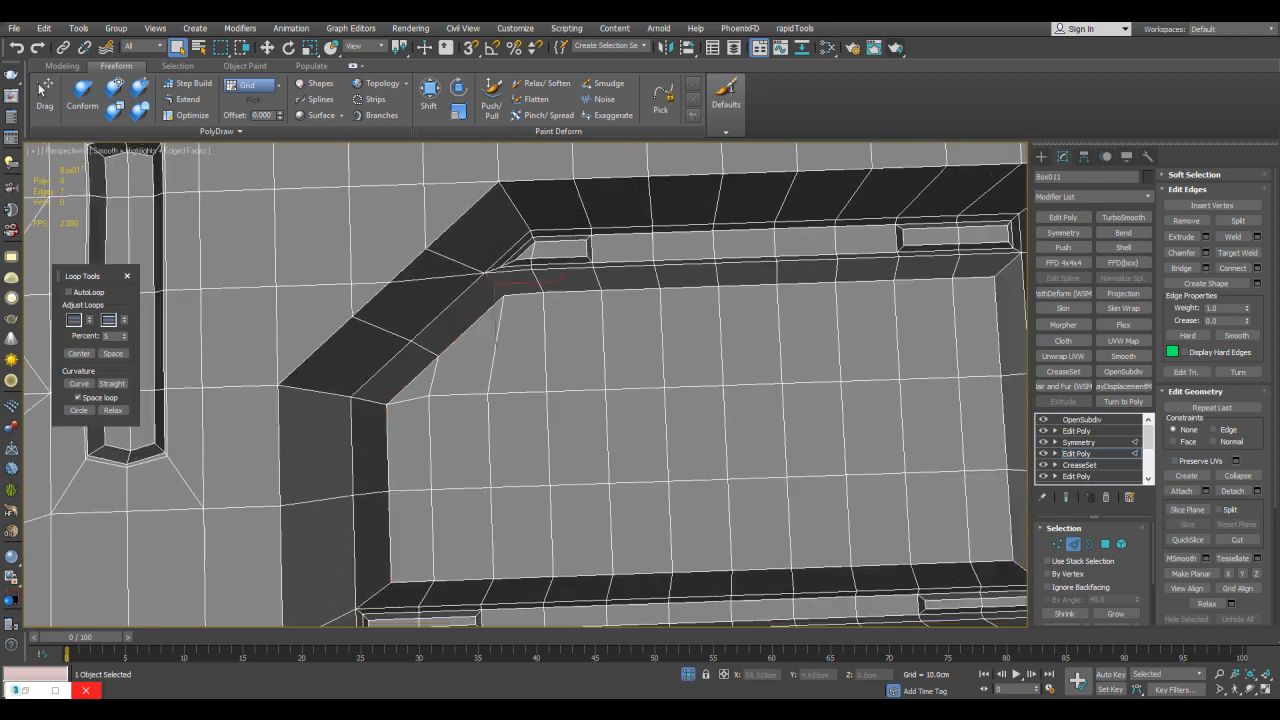
{"action": "key", "text": "F4"}
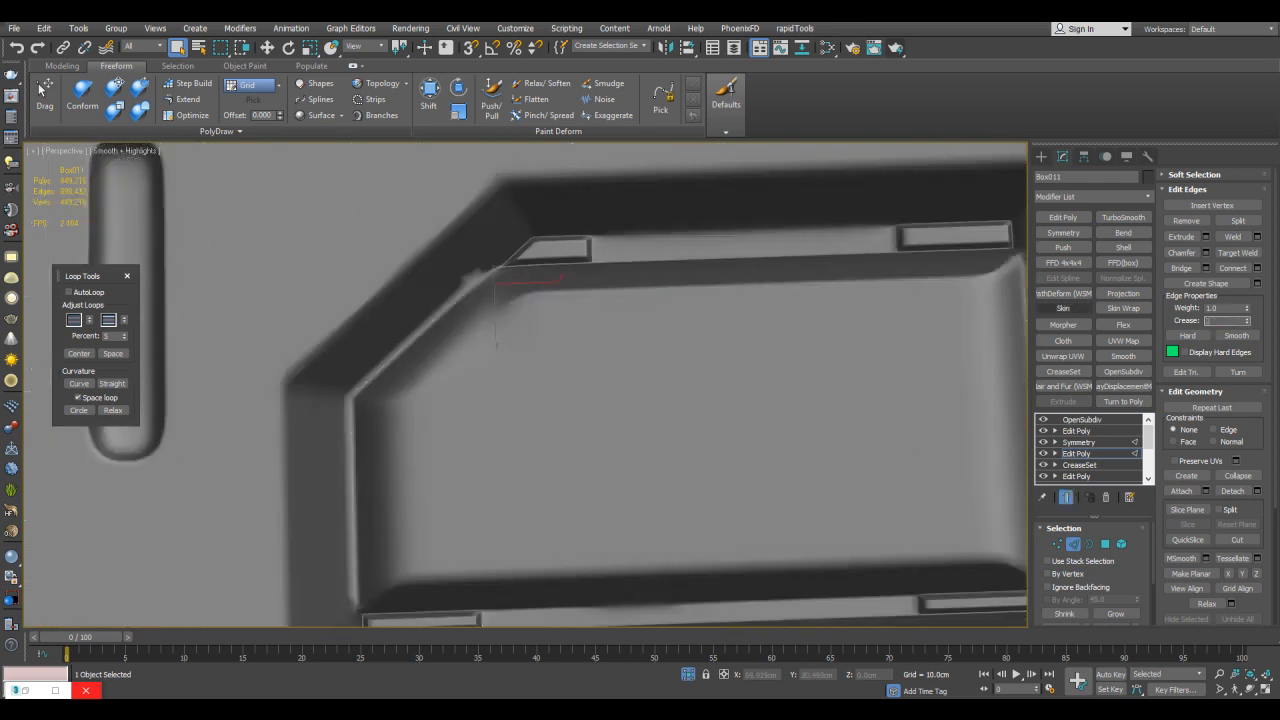
{"action": "type", "text": "8"}
Step: Scale the two floor polygons of the thin slot beside the tapered recess closer together along Y, and clear the selection
{"action": "middle_click_drag", "start_coordinate": [650, 400], "coordinate": [638, 392]}
{"action": "middle_click_drag", "start_coordinate": [520, 400], "coordinate": [440, 370], "text": "alt"}
{"action": "middle_click_drag", "start_coordinate": [520, 380], "coordinate": [434, 395], "text": "alt"}
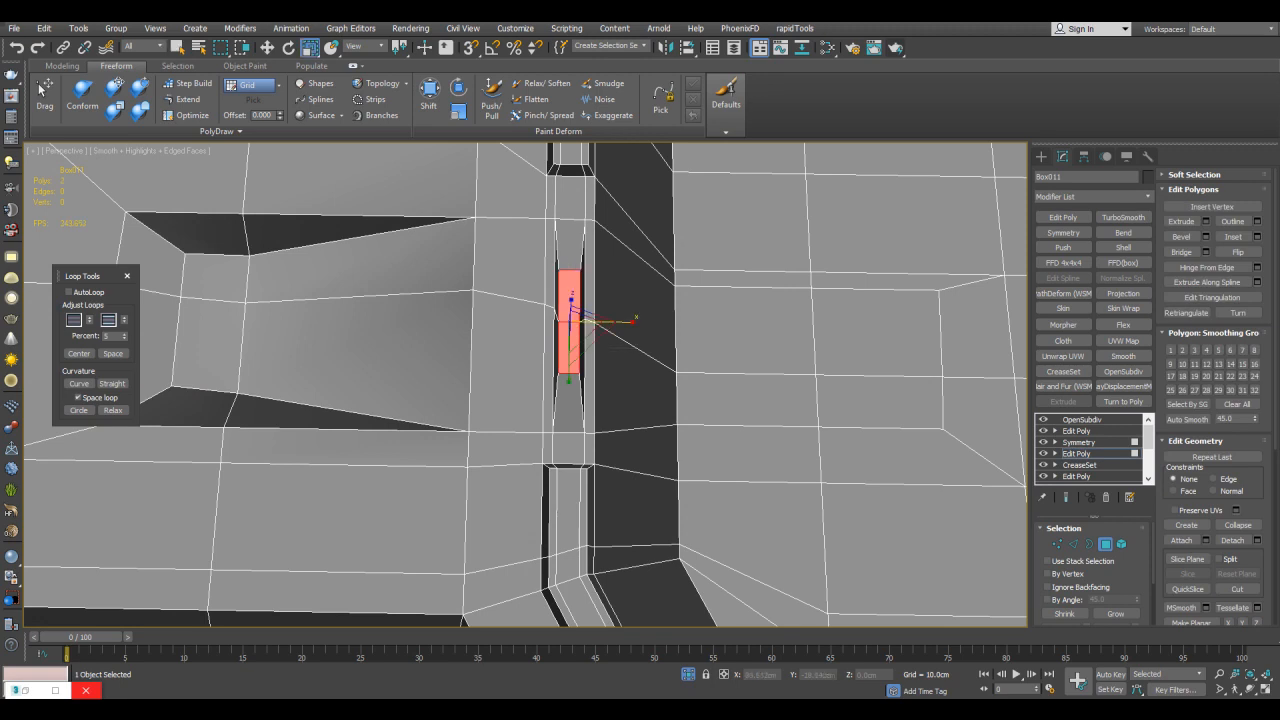
{"action": "key", "text": "q"}
{"action": "key", "text": "ctrl+d"}
{"action": "scroll", "coordinate": [525, 385], "scroll_direction": "up", "scroll_amount": 1}
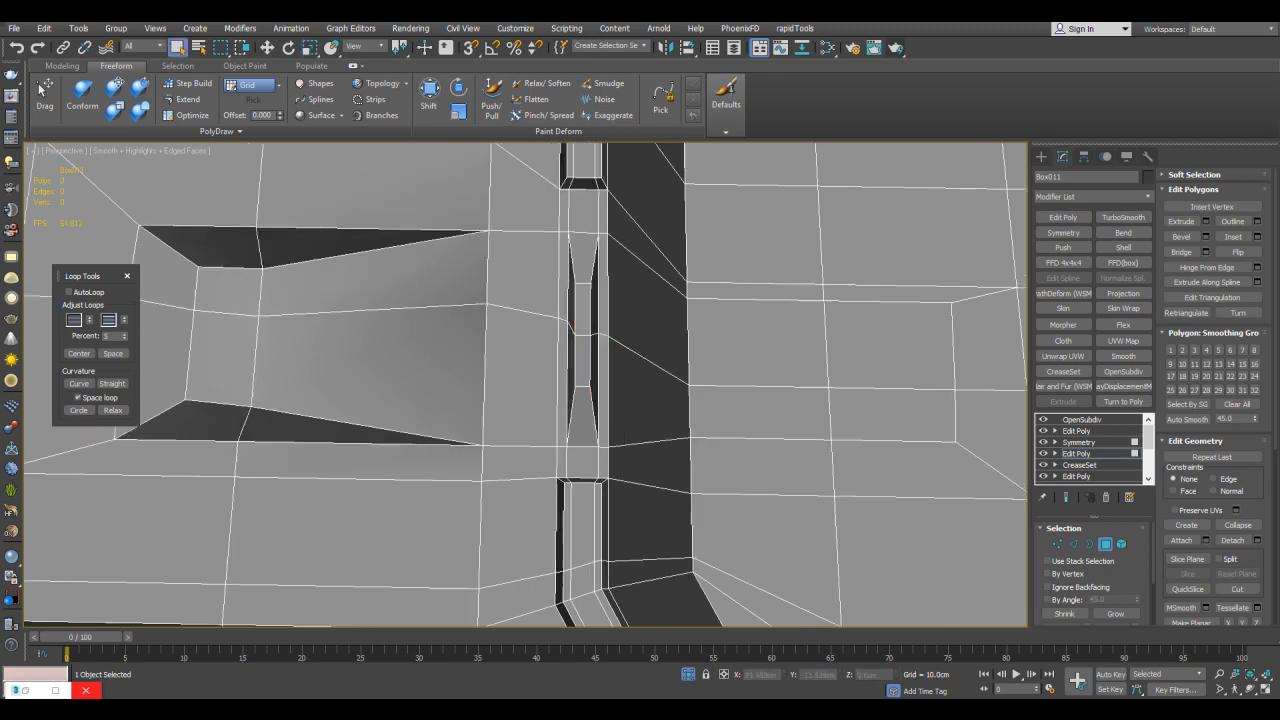
Step: Hide the edged faces and leave sub-object editing to examine the whole smoothed crate from the front
{"action": "key", "text": "F4"}
{"action": "scroll", "coordinate": [525, 385], "scroll_direction": "down", "scroll_amount": 3}
{"action": "middle_click_drag", "start_coordinate": [525, 385], "coordinate": [605, 388], "text": "alt"}
{"action": "scroll", "coordinate": [525, 385], "scroll_direction": "down", "scroll_amount": 3}
{"action": "key", "text": "6"}
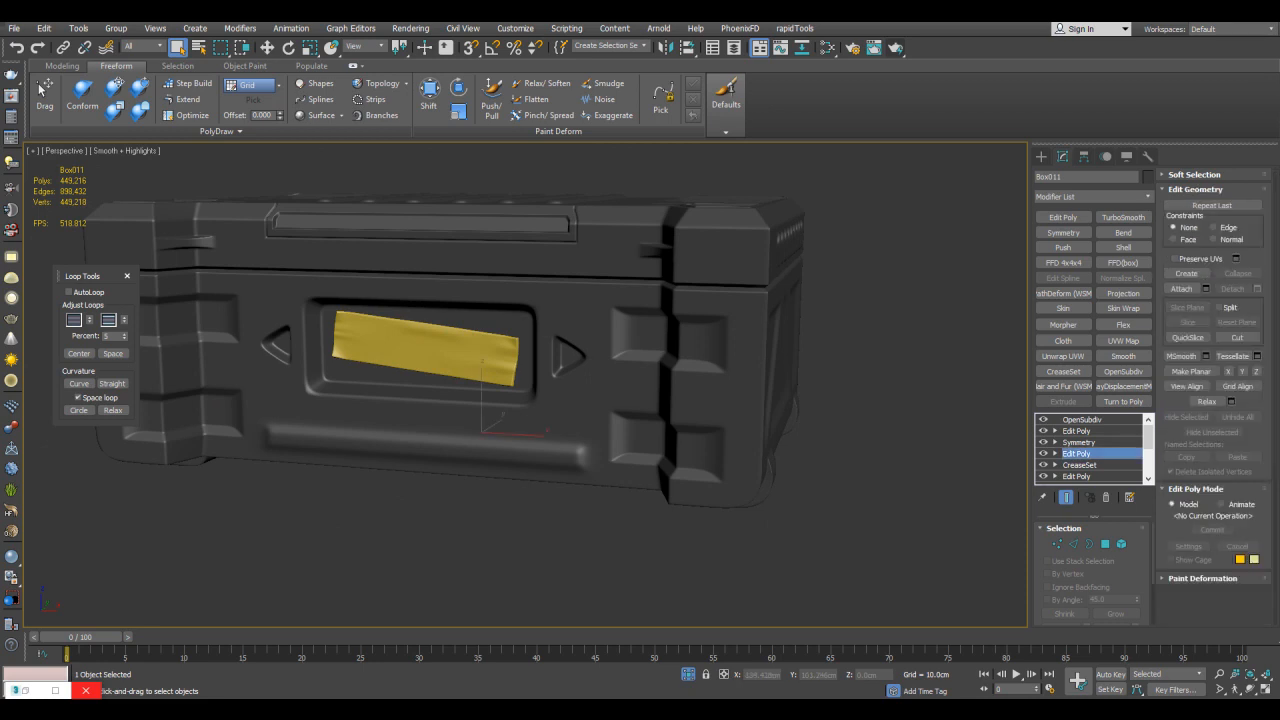
{"action": "middle_click_drag", "start_coordinate": [525, 385], "coordinate": [450, 380], "text": "alt"}
{"action": "scroll", "coordinate": [525, 385], "scroll_direction": "down", "scroll_amount": 5}
Step: Isolate the low-poly box, add an Edit Poly beneath its top Symmetry modifier, and select the vertical edge loops crossing its front
{"action": "key", "text": "F4"}
{"action": "left_click", "coordinate": [790, 400]}
{"action": "key", "text": "alt+q"}
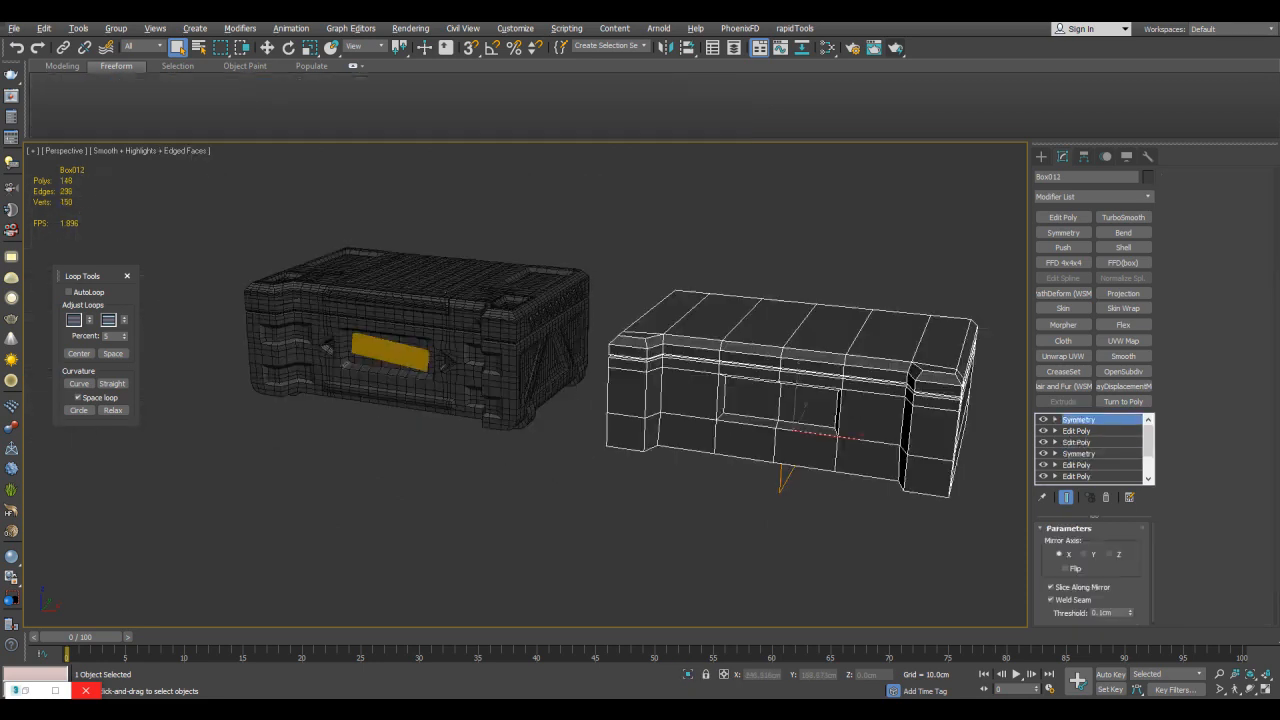
{"action": "middle_click_drag", "start_coordinate": [600, 400], "coordinate": [560, 400], "text": "alt"}
{"action": "scroll", "coordinate": [610, 385], "scroll_direction": "down", "scroll_amount": 3}
{"action": "left_click", "coordinate": [1076, 430]}
{"action": "scroll", "coordinate": [620, 378], "scroll_direction": "up", "scroll_amount": 3}
{"action": "key", "text": "2"}
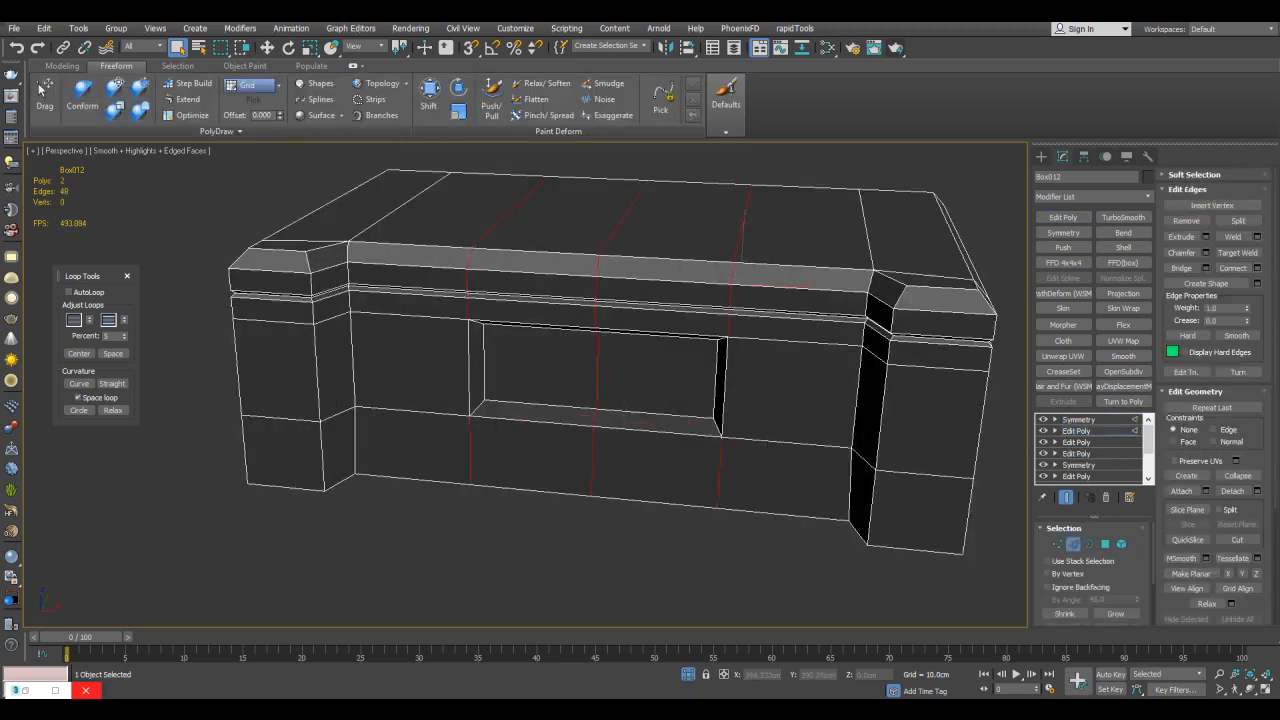
Step: Remove the vertical edge loops at both sides of the low-poly box's front recess and the loop through its center
{"action": "middle_click_drag", "start_coordinate": [742, 258], "coordinate": [742, 286], "text": "alt"}
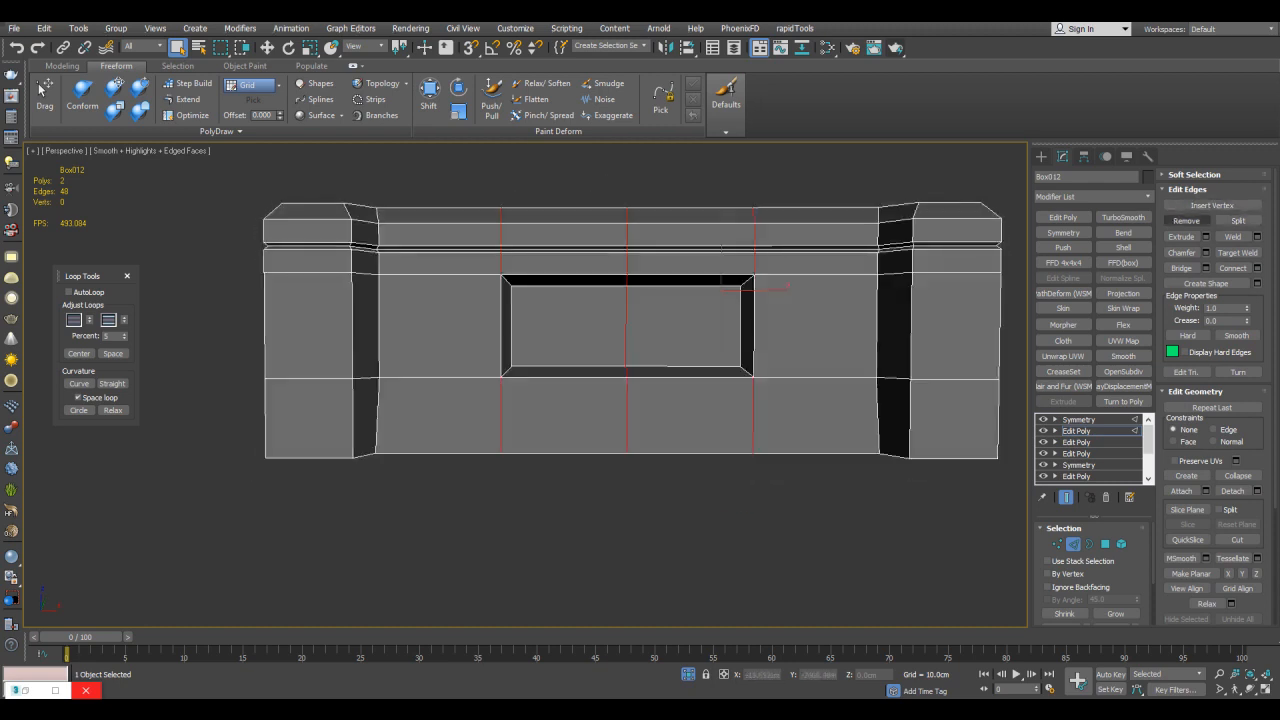
{"action": "middle_click_drag", "start_coordinate": [632, 330], "coordinate": [467, 350]}
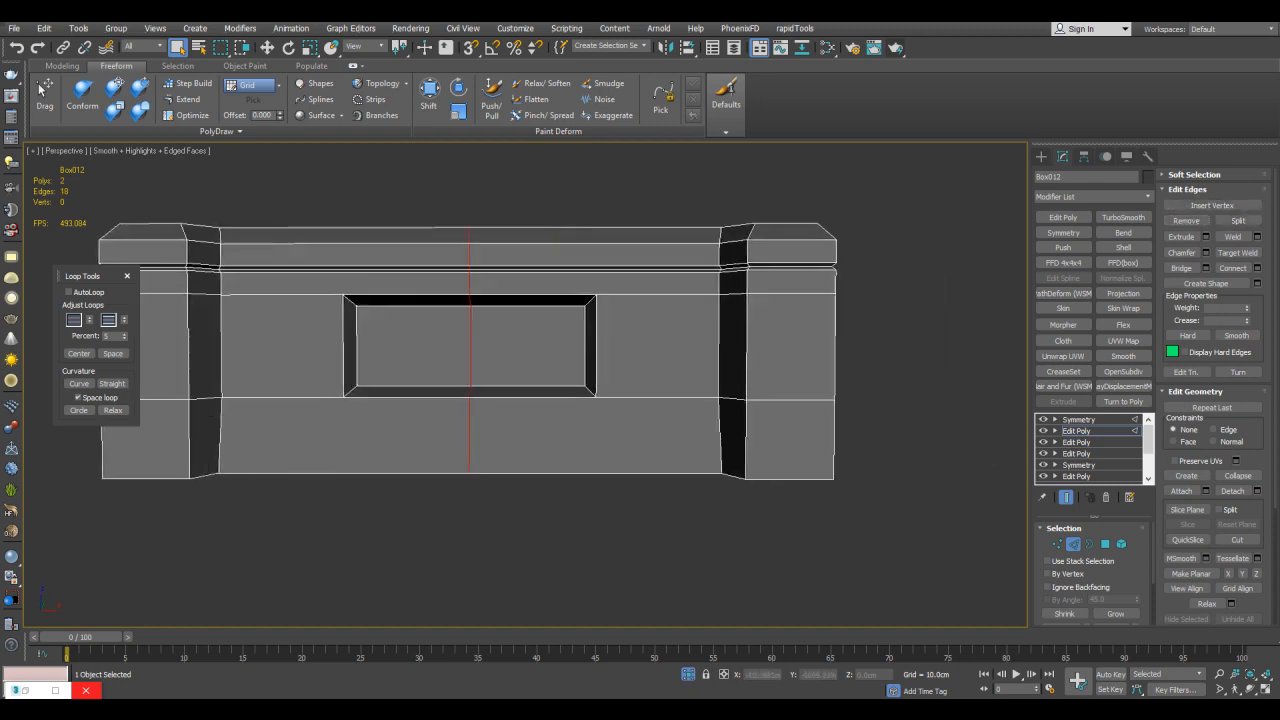
{"action": "middle_click_drag", "start_coordinate": [600, 350], "coordinate": [500, 356], "text": "alt"}
{"action": "double_click", "coordinate": [490, 300], "text": "ctrl"}
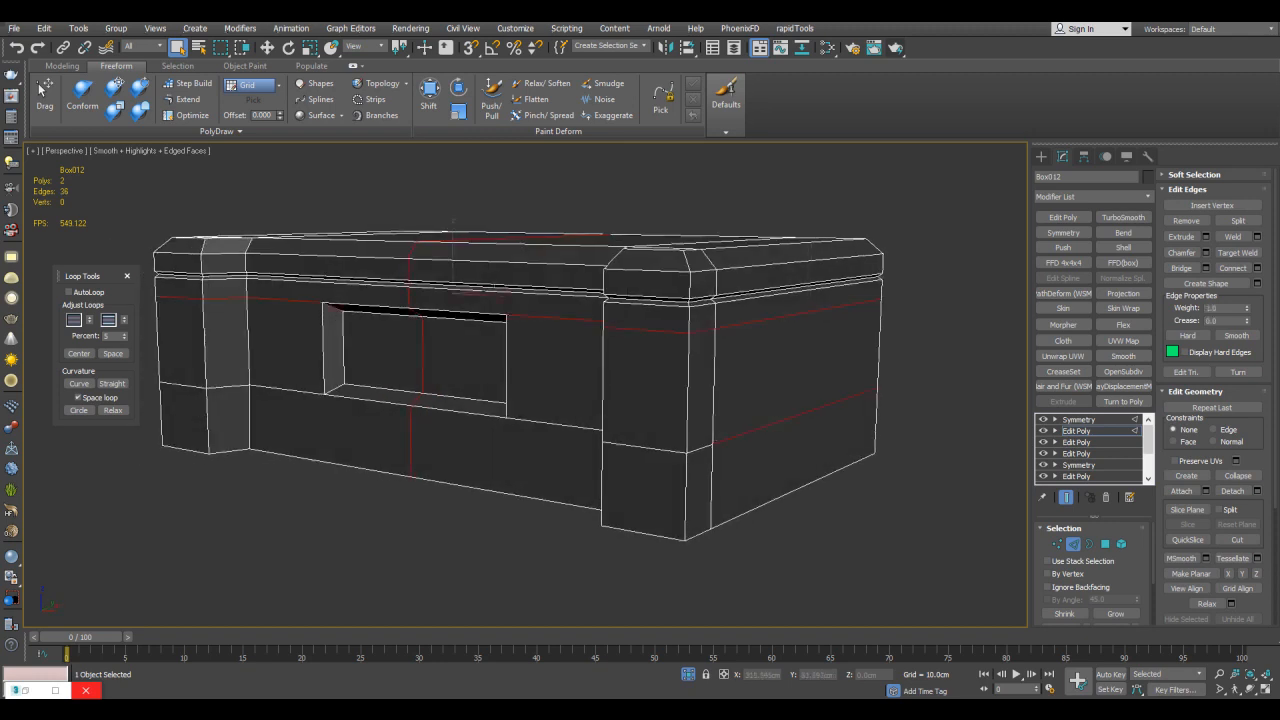
{"action": "middle_click_drag", "start_coordinate": [453, 221], "coordinate": [480, 222], "text": "alt"}
{"action": "left_click", "coordinate": [1186, 220]}
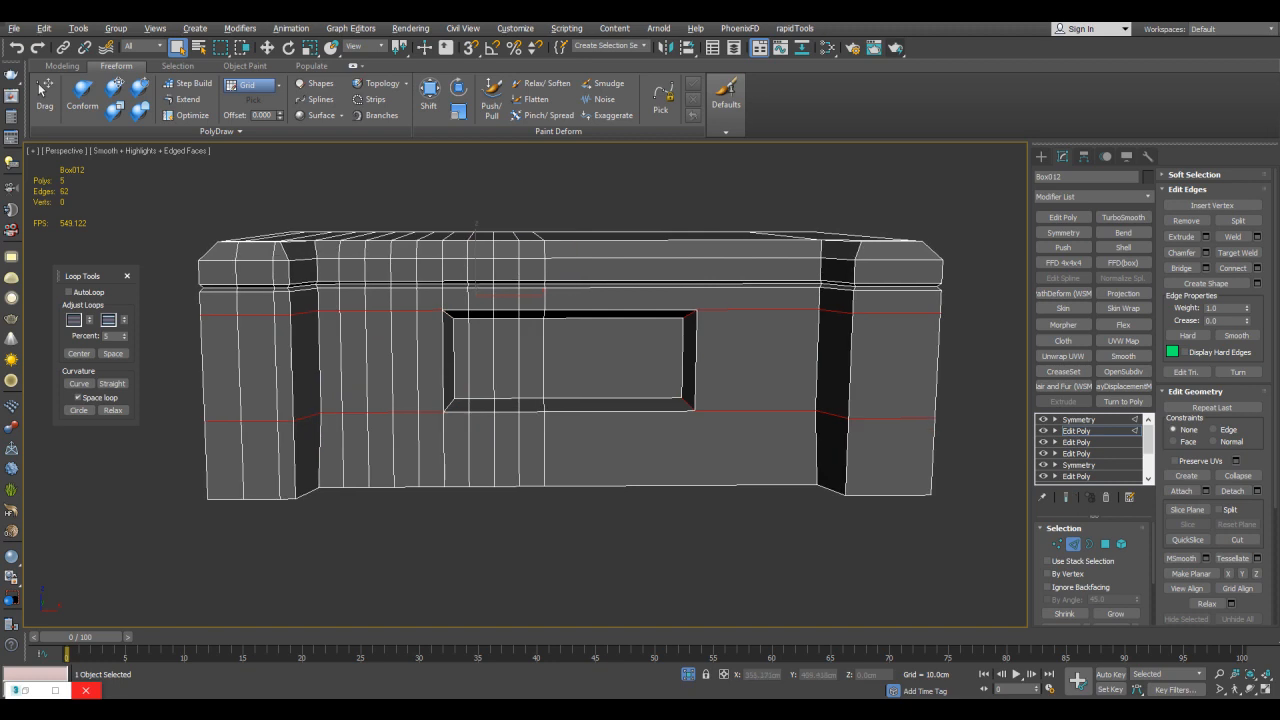
Step: Remove the horizontal edge loops running around the low-poly box at the upper and lower edges of the front recess
{"action": "key", "text": "alt+x"}
{"action": "key", "text": "BackSpace"}
{"action": "key", "text": "alt+x"}
{"action": "key", "text": "BackSpace"}
{"action": "middle_click_drag", "start_coordinate": [560, 380], "coordinate": [420, 480], "text": "alt"}
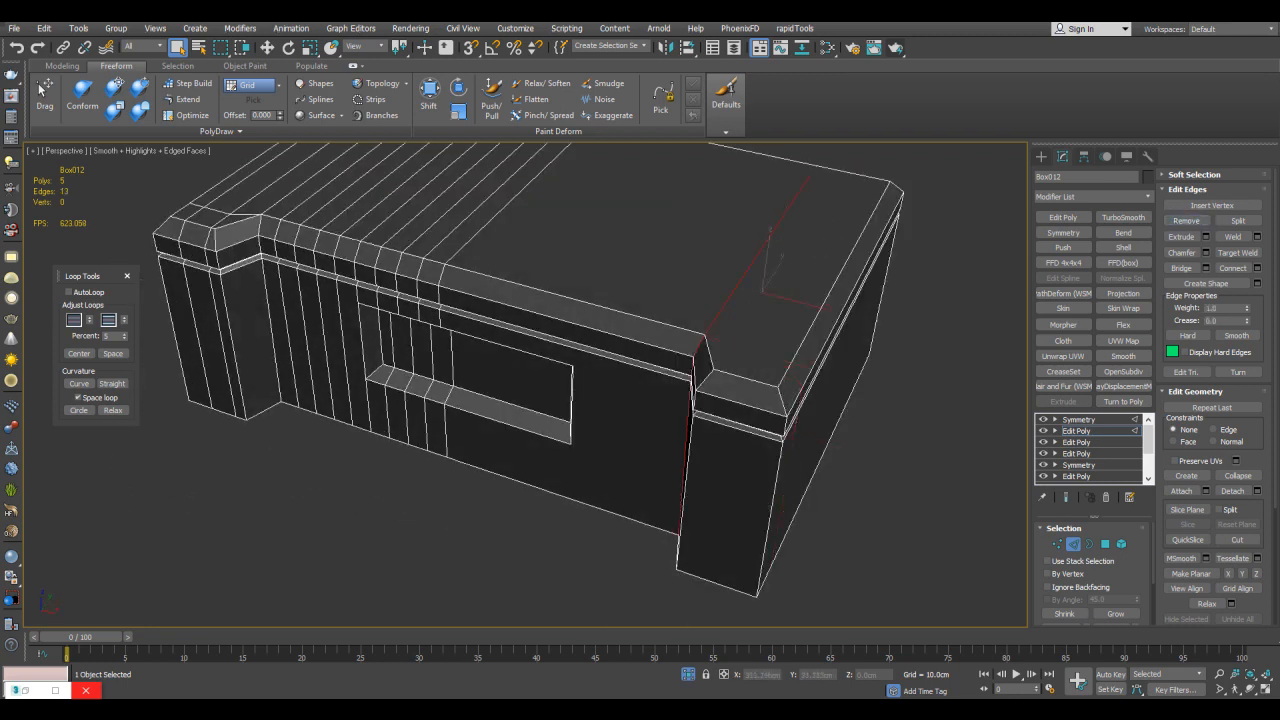
Step: Remove the edges running front to back across the low-poly box's top and underside in line with the corner pillar's inner edge
{"action": "key", "text": "z"}
{"action": "key", "text": "alt+x"}
{"action": "middle_click_drag", "start_coordinate": [520, 400], "coordinate": [505, 445], "text": "alt"}
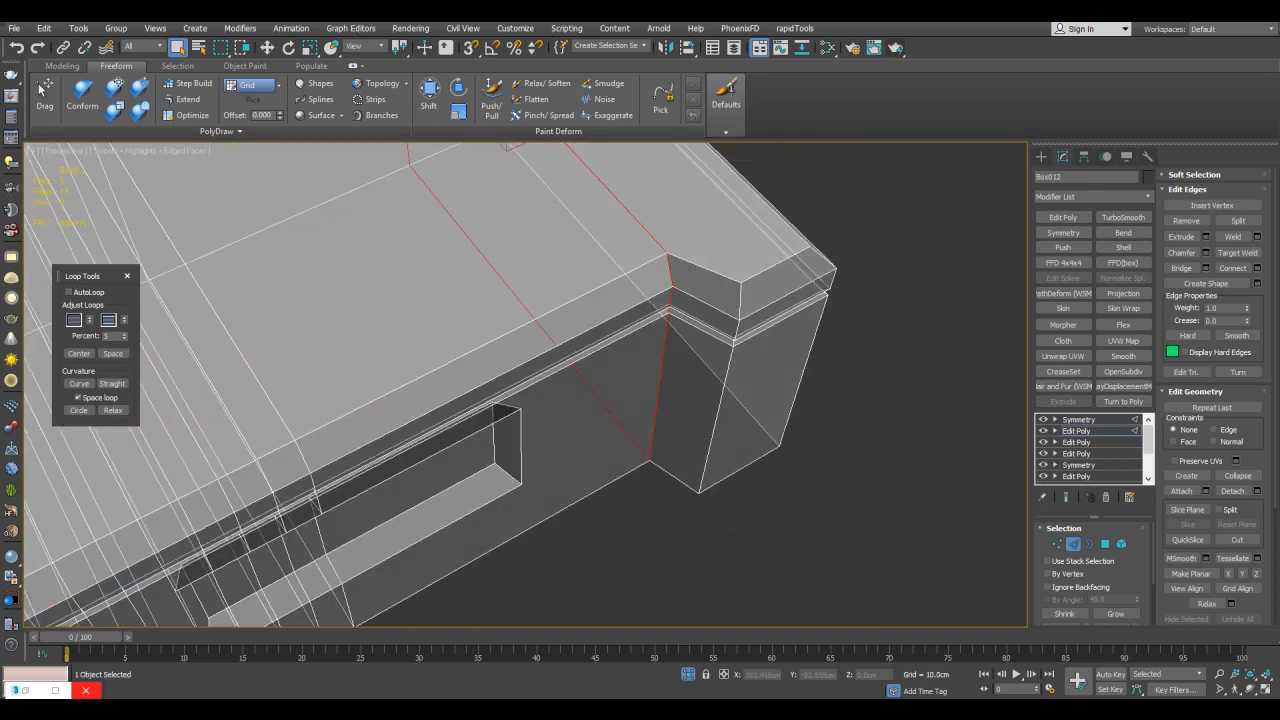
{"action": "key", "text": "BackSpace"}
{"action": "key", "text": "alt+x"}
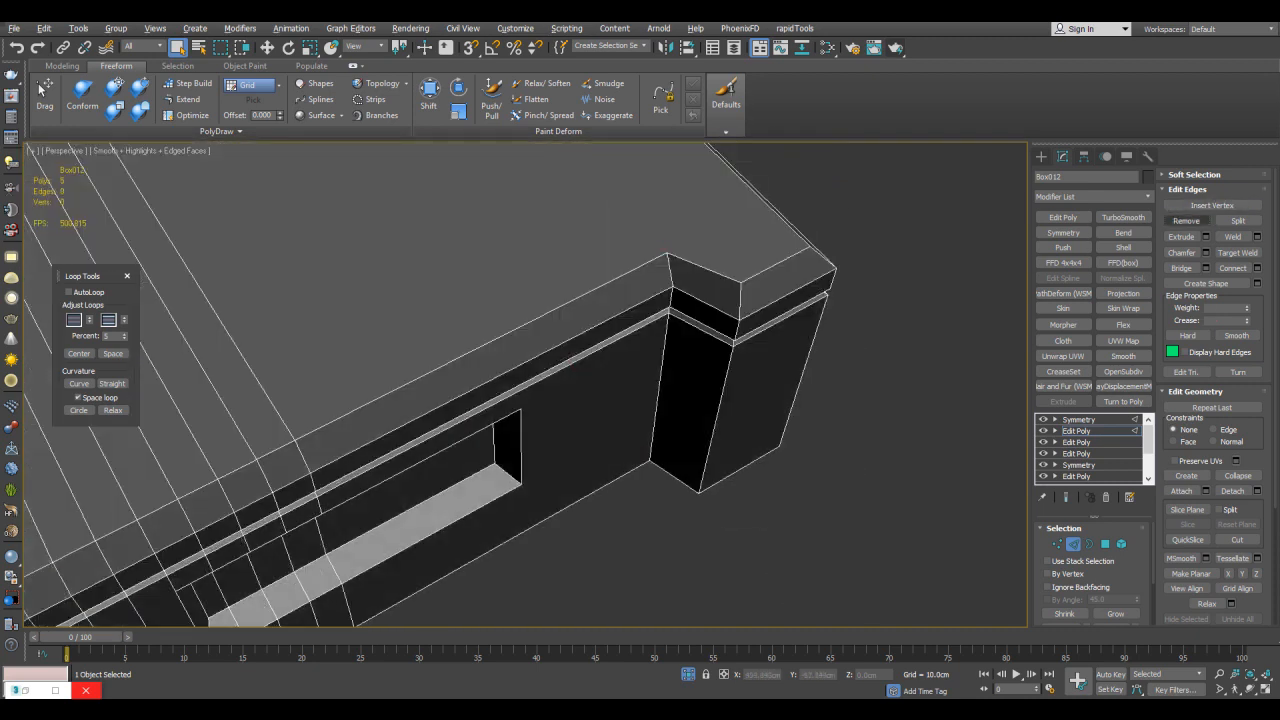
Step: Examine the low-poly box's recess, groove and corner pillar up close and from the front with edged faces hidden
{"action": "key", "text": "z"}
{"action": "middle_click_drag", "start_coordinate": [520, 400], "coordinate": [620, 460], "text": "alt"}
{"action": "scroll", "coordinate": [660, 300], "scroll_direction": "up", "scroll_amount": 8}
{"action": "scroll", "coordinate": [525, 385], "scroll_direction": "down", "scroll_amount": 10}
{"action": "key", "text": "F4"}
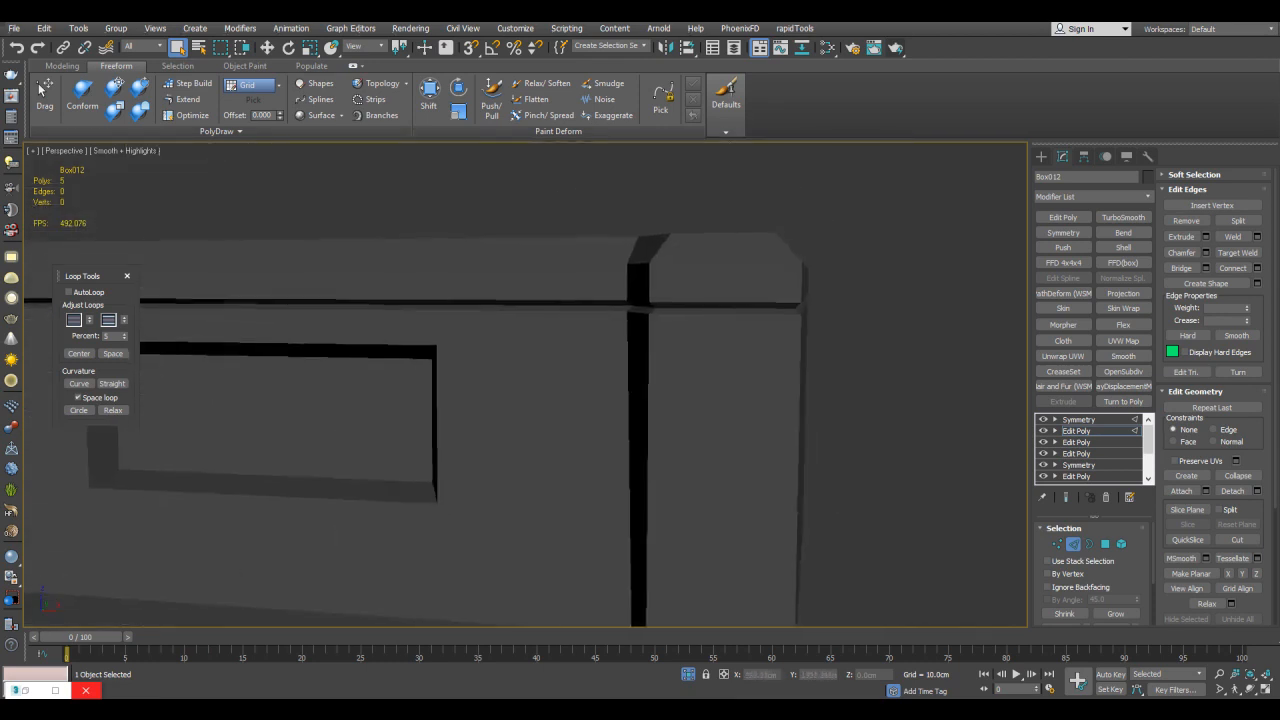
{"action": "key", "text": "F4"}
{"action": "key", "text": "F4"}
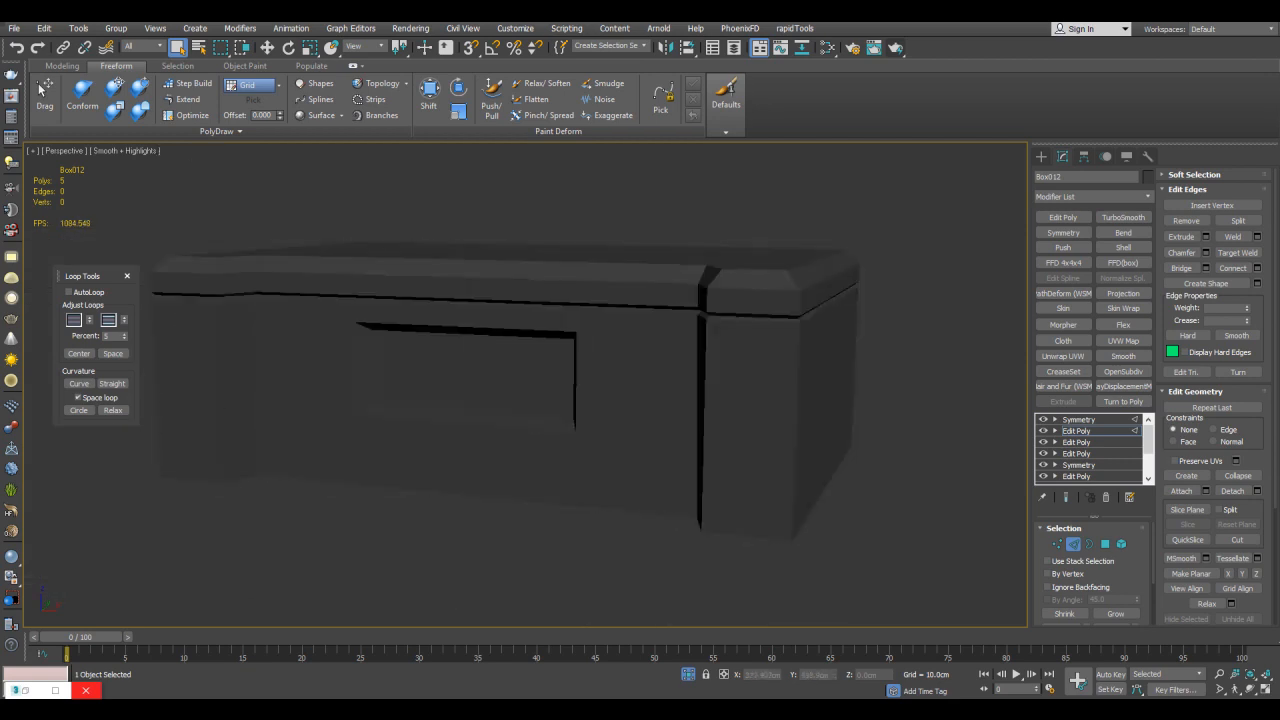
{"action": "key", "text": "F4"}
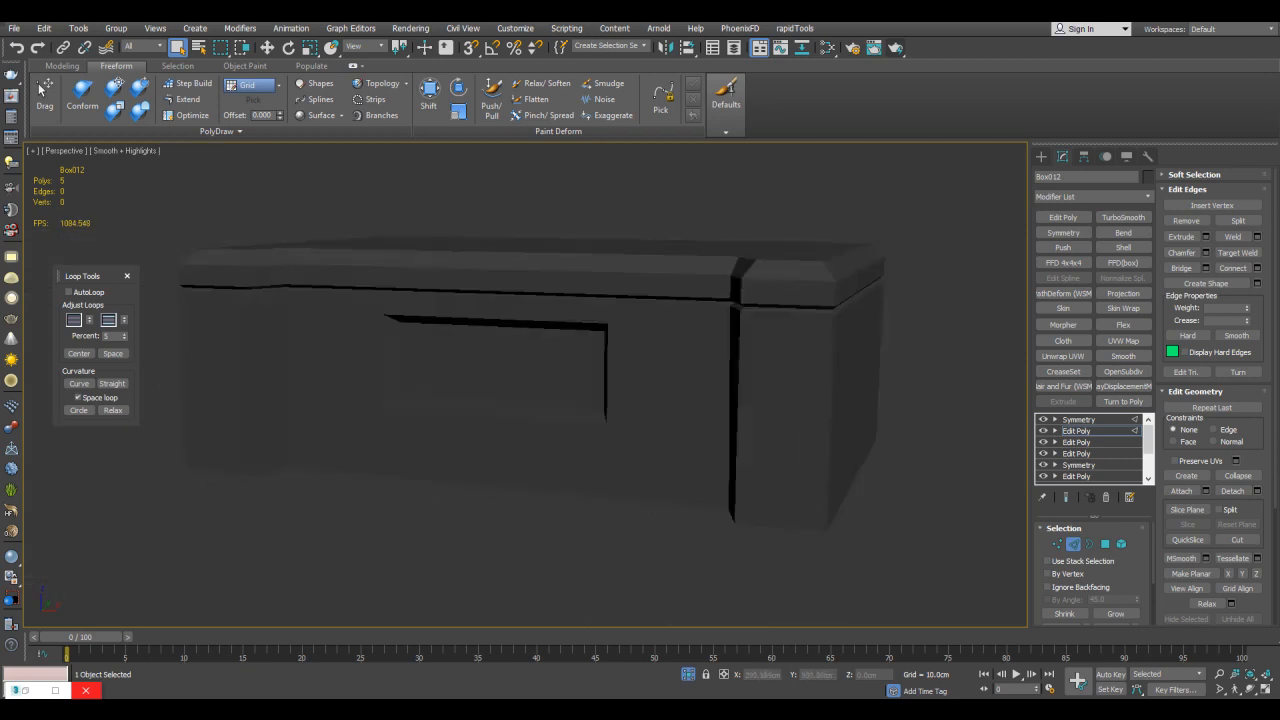
Step: Add an Edit Poly above the top Symmetry modifier and remove the seam edge loop through the box's center
{"action": "key", "text": "2"}
{"action": "left_click", "coordinate": [1079, 420]}
{"action": "middle_click_drag", "start_coordinate": [545, 335], "coordinate": [596, 178], "text": "alt"}
{"action": "left_click", "coordinate": [1076, 431]}
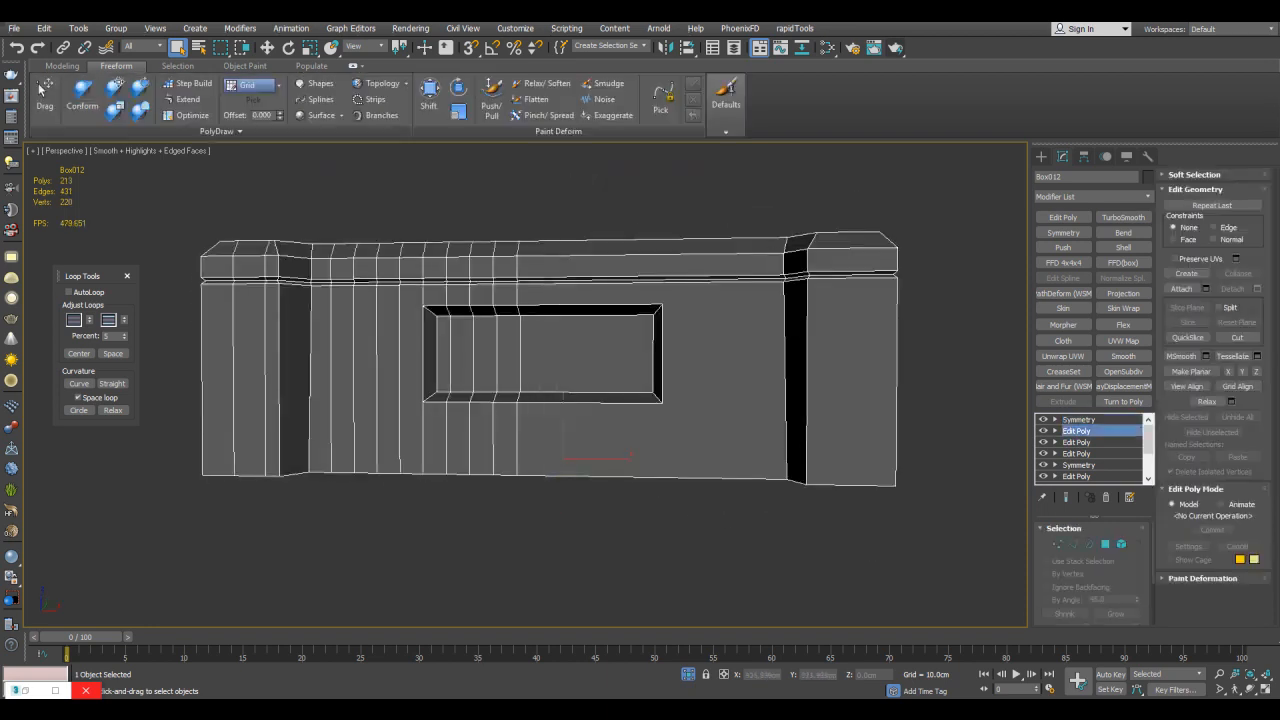
{"action": "middle_click_drag", "start_coordinate": [550, 300], "coordinate": [530, 340], "text": "alt"}
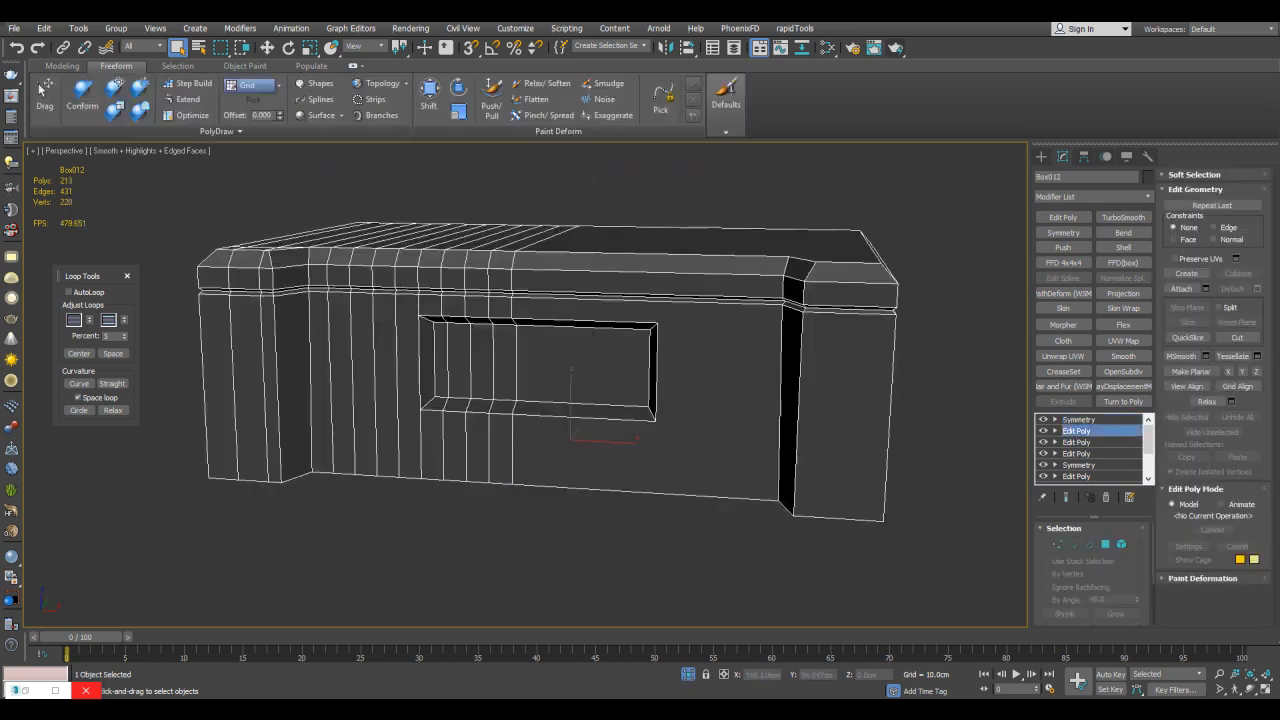
{"action": "left_click", "coordinate": [1079, 420]}
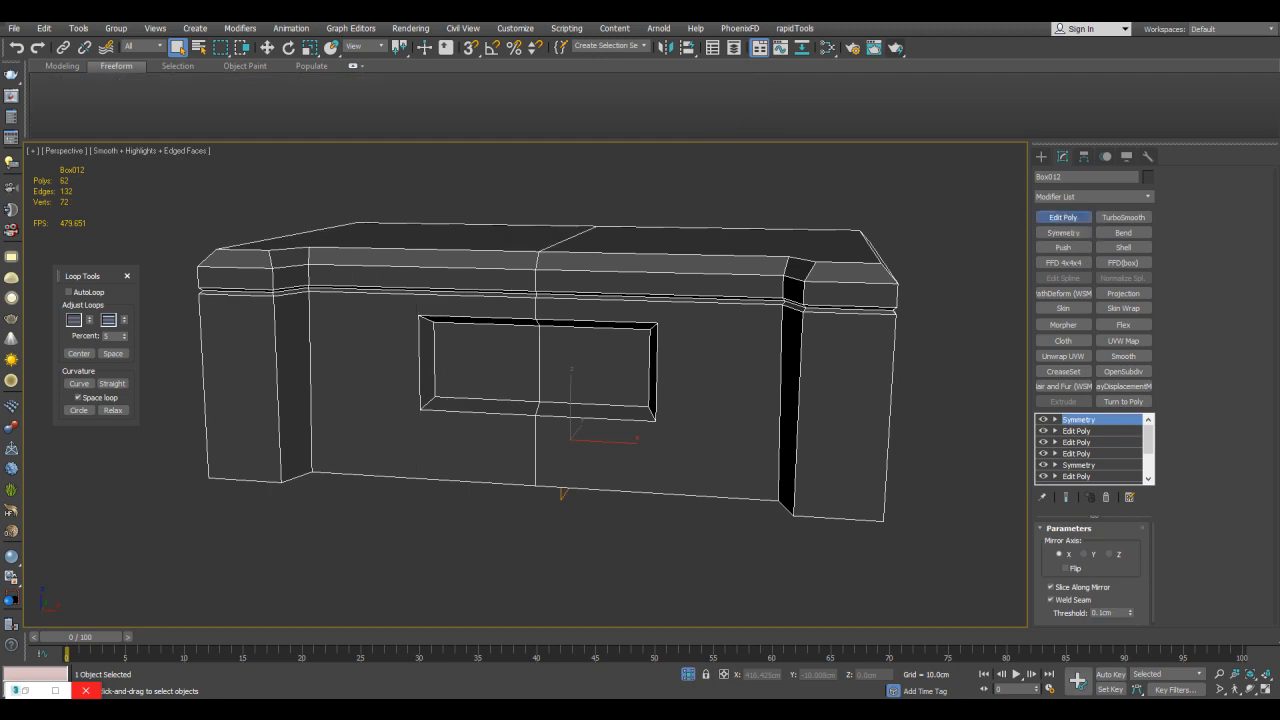
{"action": "left_click", "coordinate": [1063, 217]}
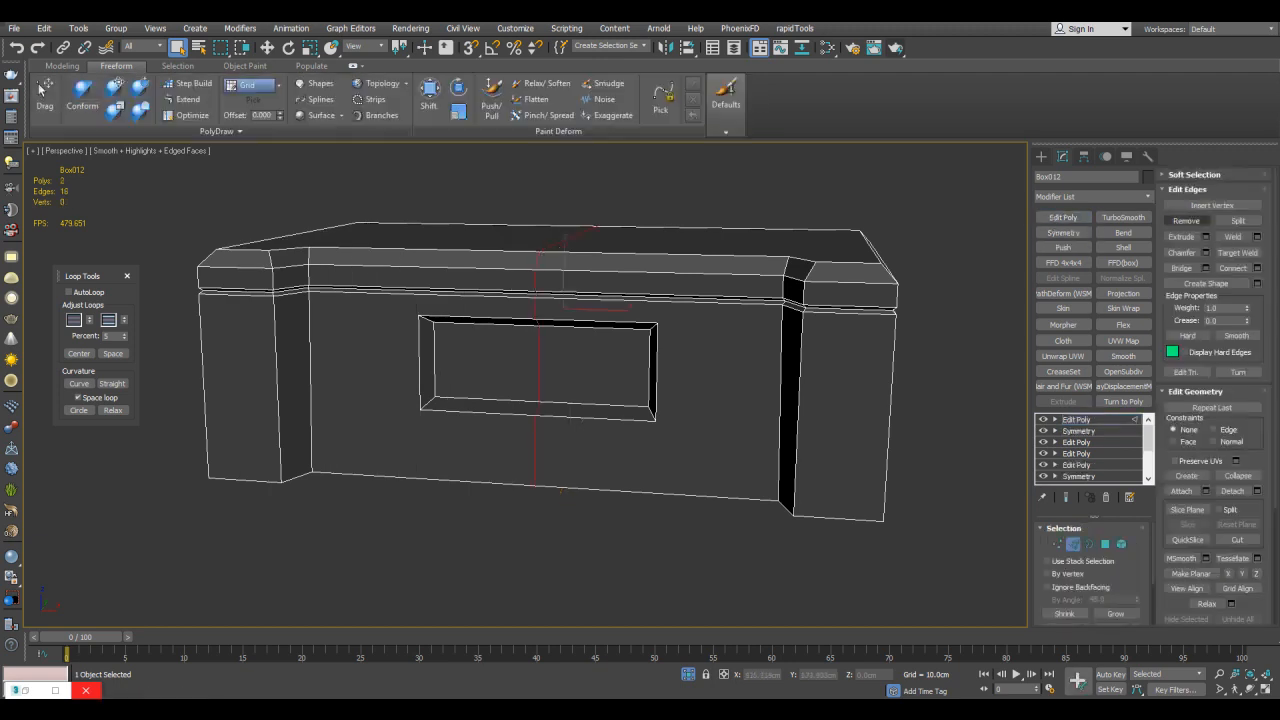
{"action": "middle_click_drag", "start_coordinate": [540, 380], "coordinate": [560, 380], "text": "alt"}
{"action": "key", "text": "2"}
Step: Add a Turn to Poly modifier to the box and limit its polygon size to 4
{"action": "left_click", "coordinate": [1123, 401]}
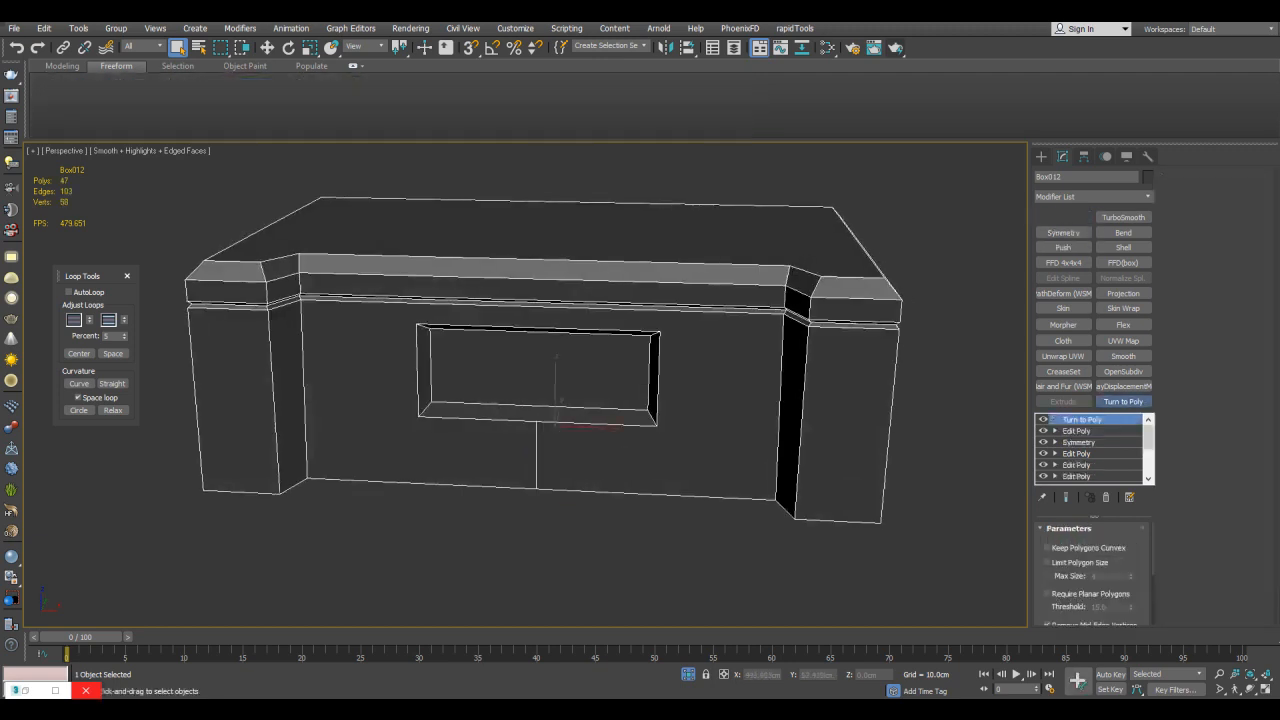
{"action": "left_click", "coordinate": [1048, 562]}
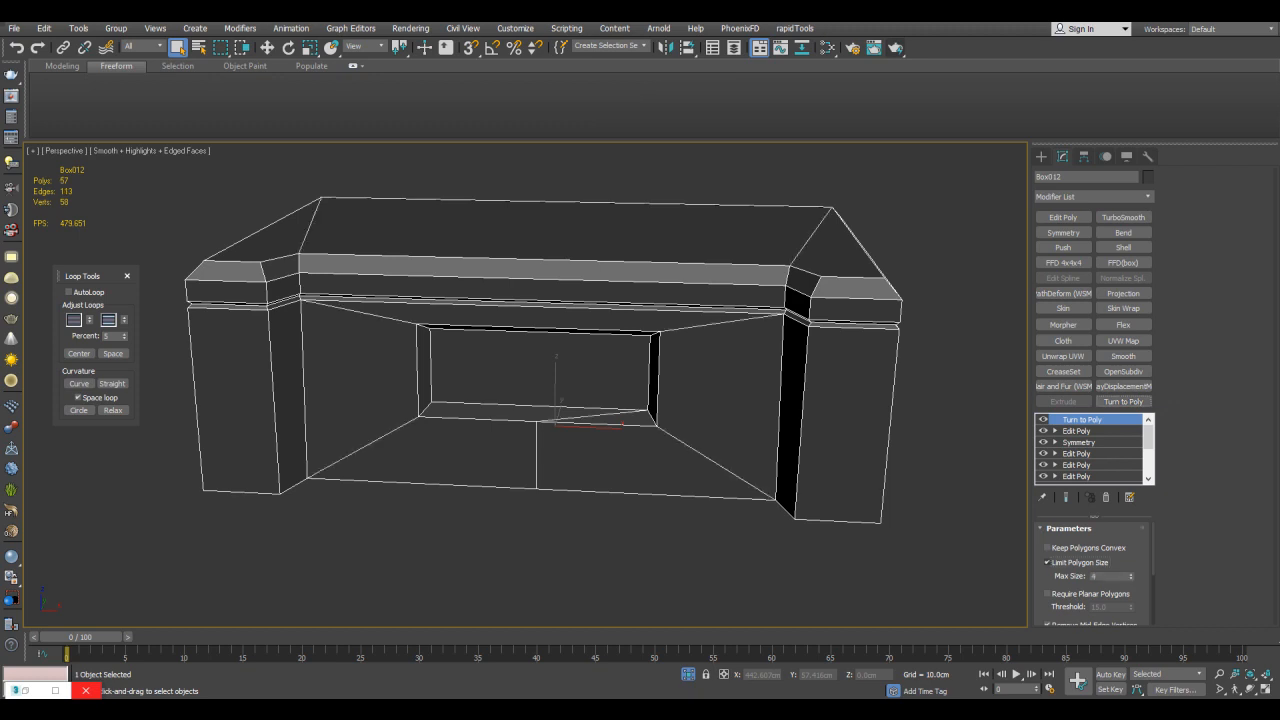
{"action": "middle_click_drag", "start_coordinate": [540, 380], "coordinate": [540, 335], "text": "alt"}
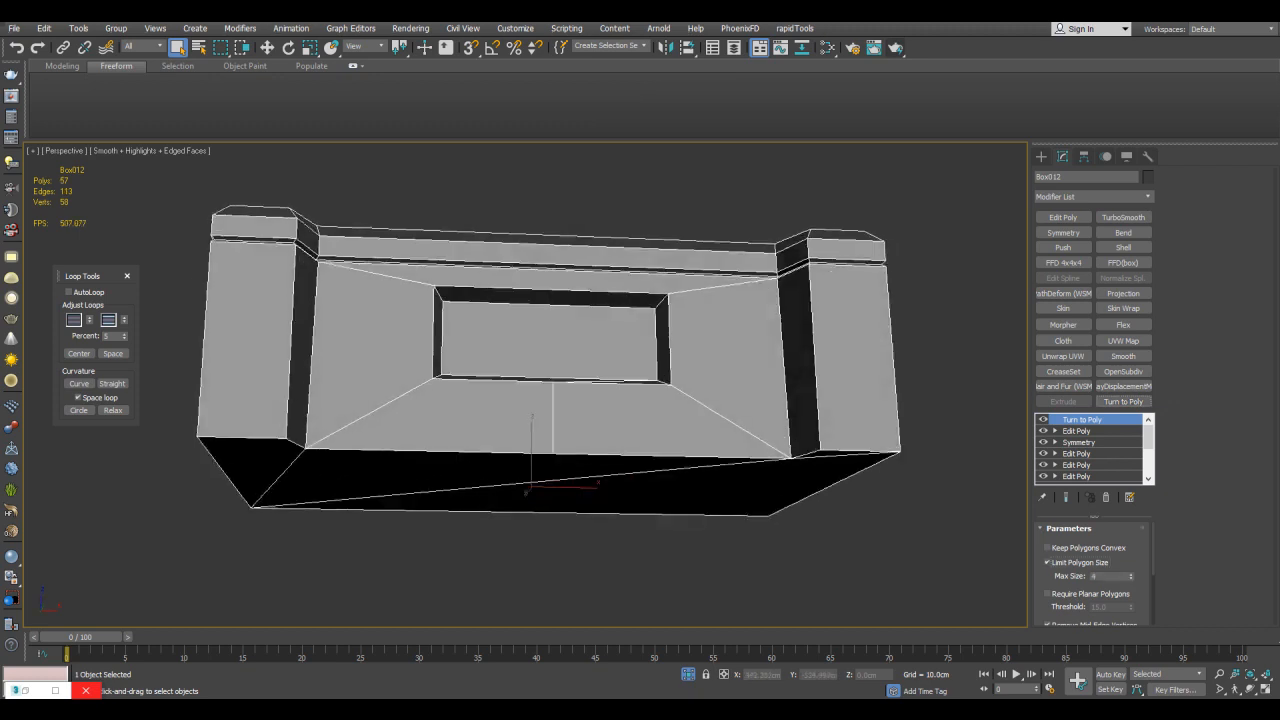
Step: In the Edit Poly beneath Turn to Poly, target-weld the leftover center vertices below the front recess into the neighboring corners and check the result
{"action": "left_click", "coordinate": [1076, 430]}
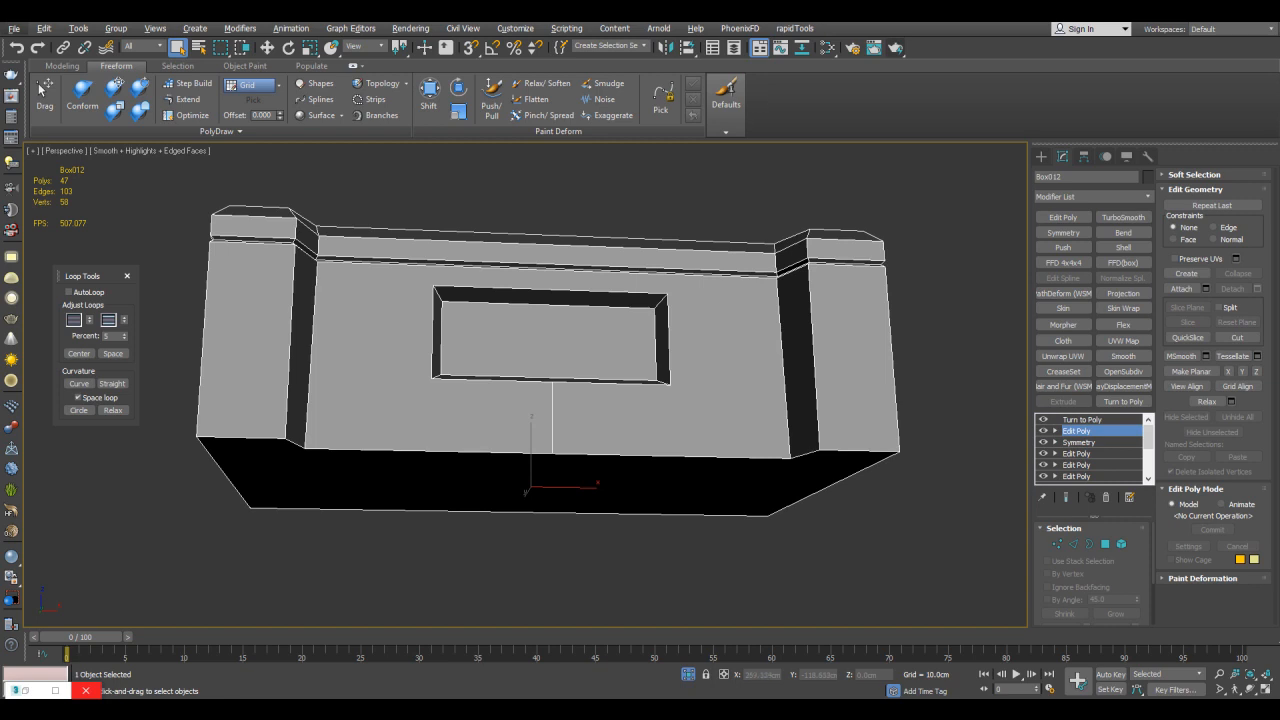
{"action": "middle_click_drag", "start_coordinate": [540, 335], "coordinate": [540, 362], "text": "alt"}
{"action": "key", "text": "1"}
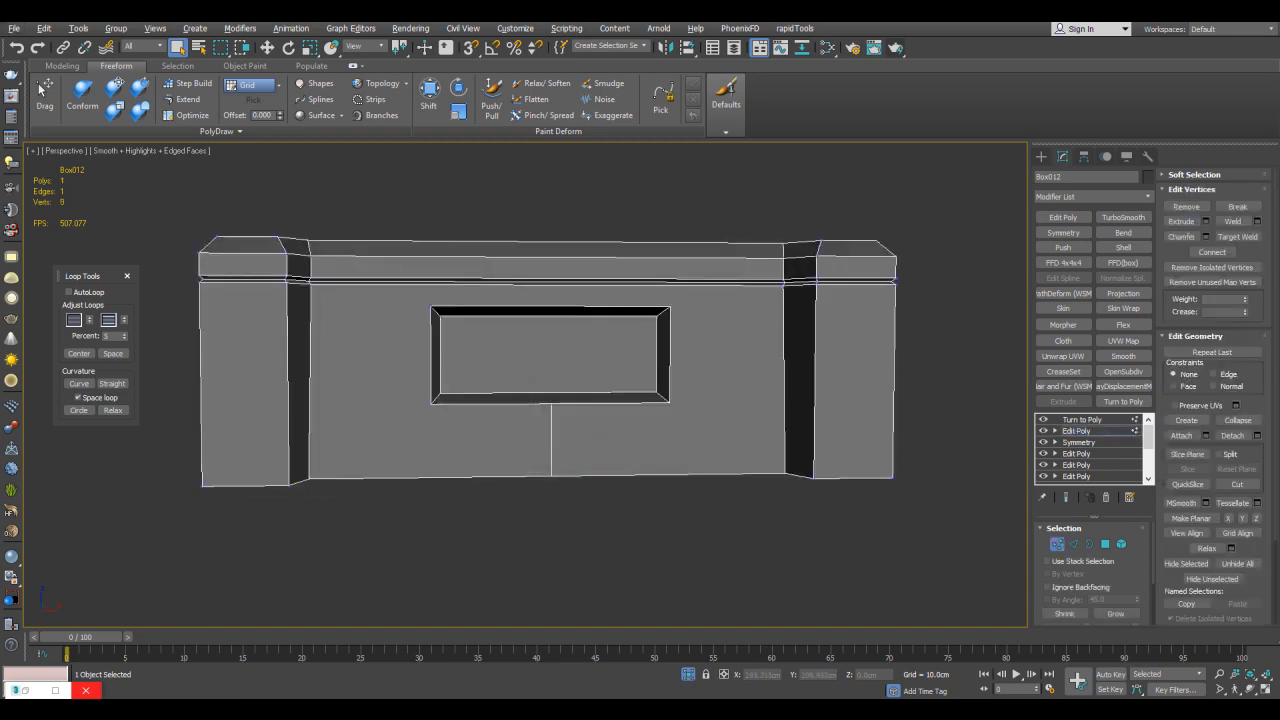
{"action": "key", "text": "2"}
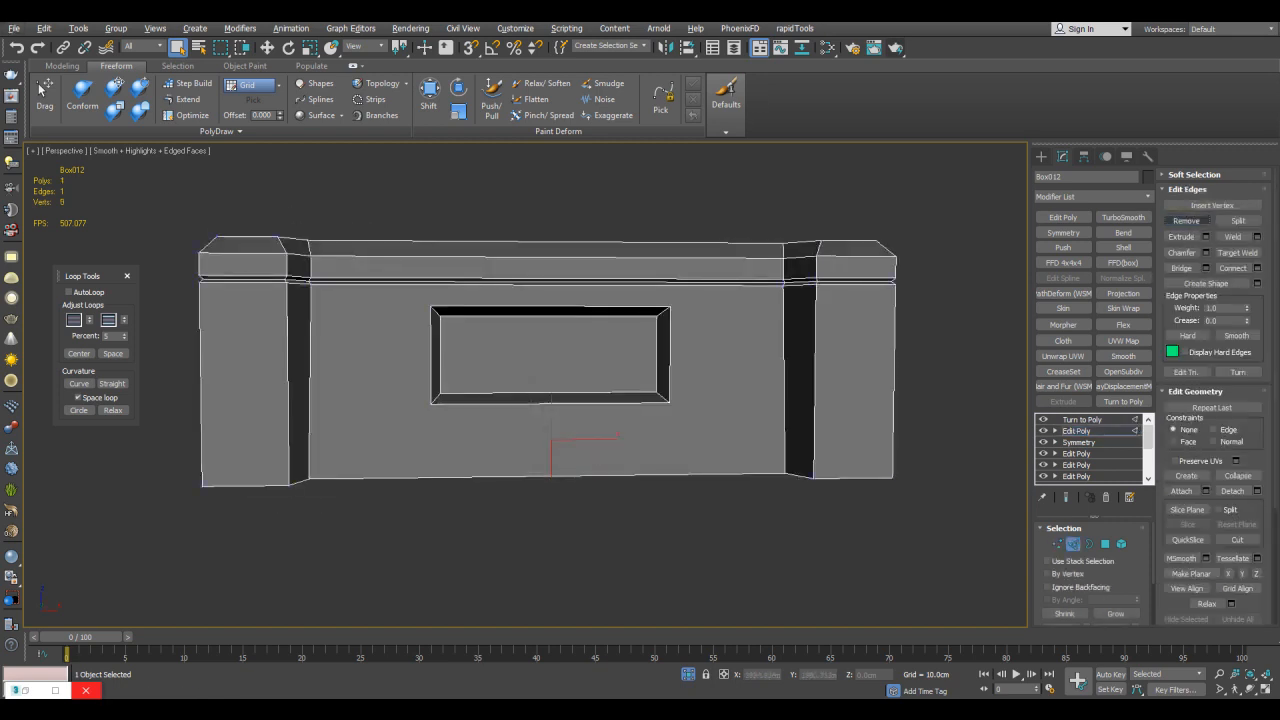
{"action": "key", "text": "1"}
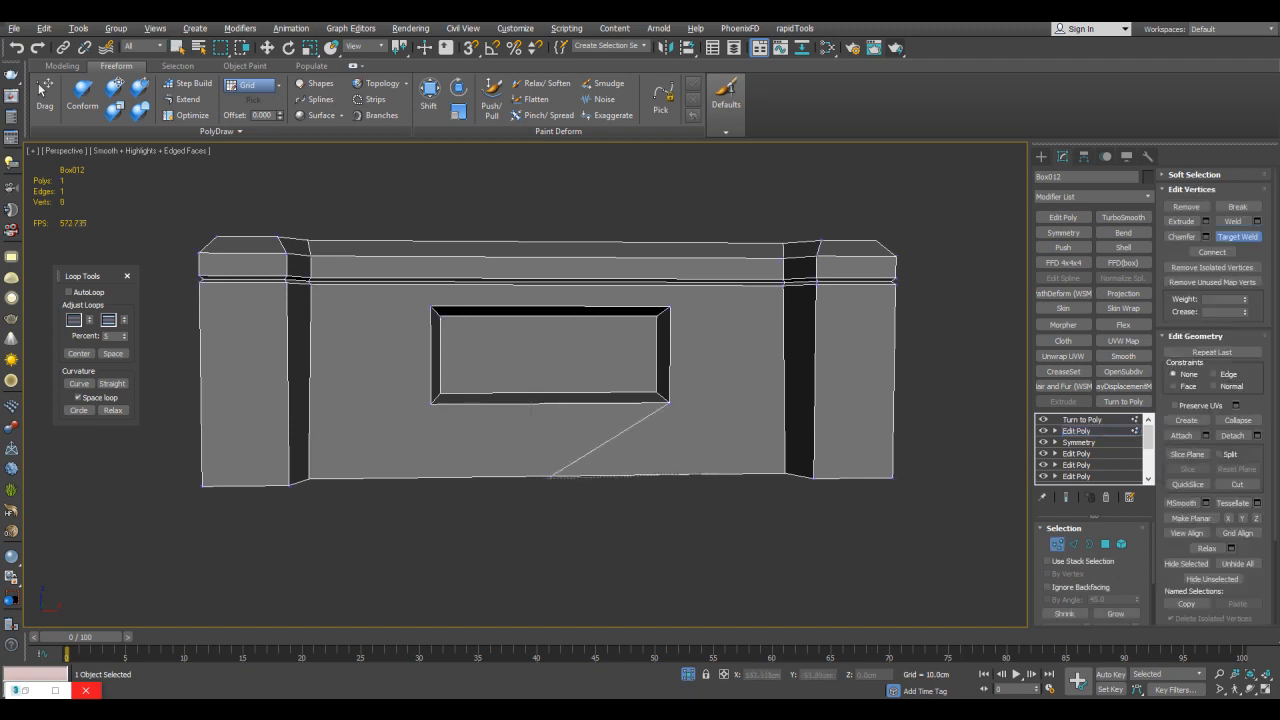
{"action": "key", "text": "1"}
{"action": "left_click", "coordinate": [1082, 420]}
{"action": "middle_click_drag", "start_coordinate": [790, 400], "coordinate": [430, 494], "text": "alt"}
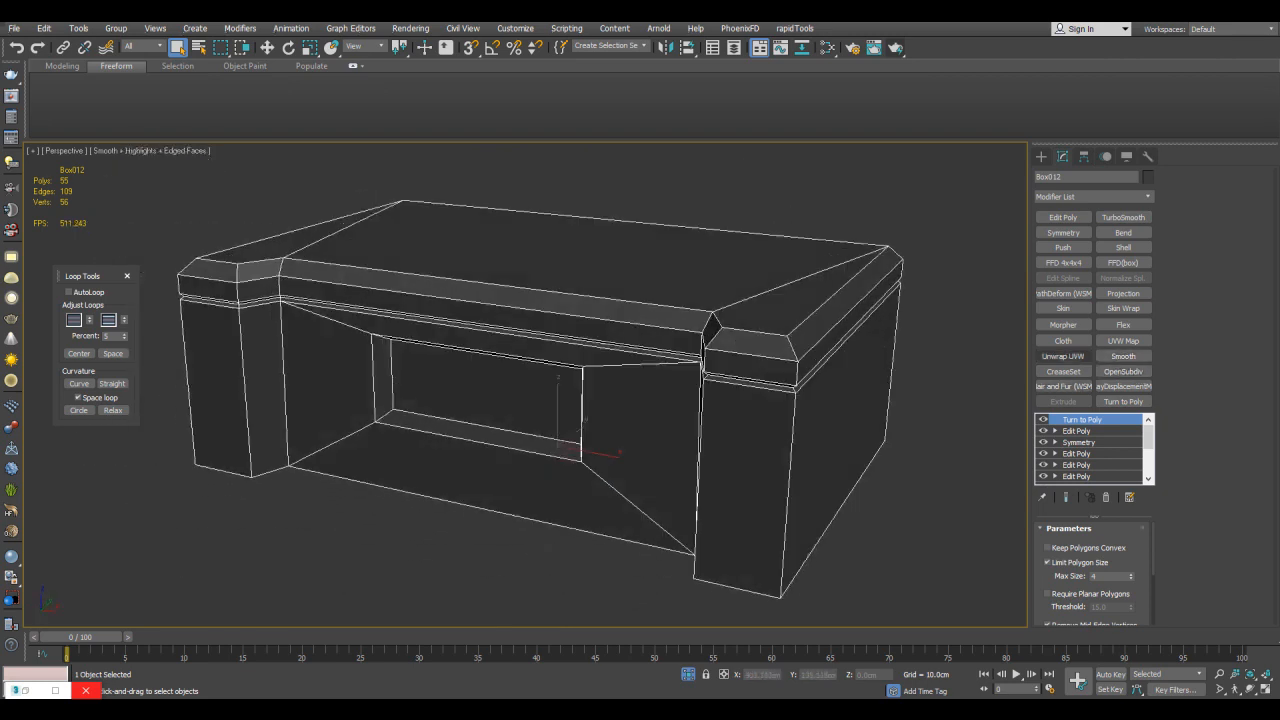
{"action": "middle_click_drag", "start_coordinate": [480, 440], "coordinate": [562, 400], "text": "alt"}
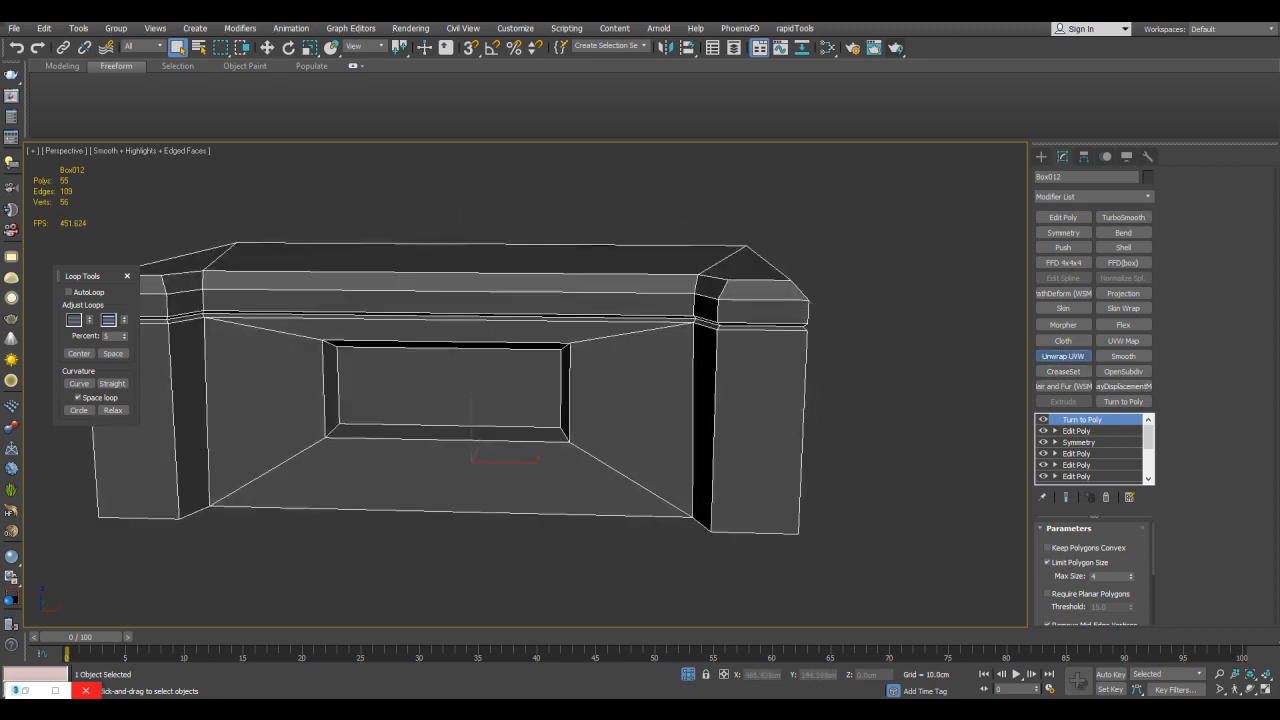
Step: Apply Unwrap UVW to the box and flatten-map all its polygons with a 45 angle threshold and 0.001 spacing
{"action": "left_click", "coordinate": [1063, 356]}
{"action": "key", "text": "ctrl+a"}
{"action": "left_click", "coordinate": [1212, 193]}
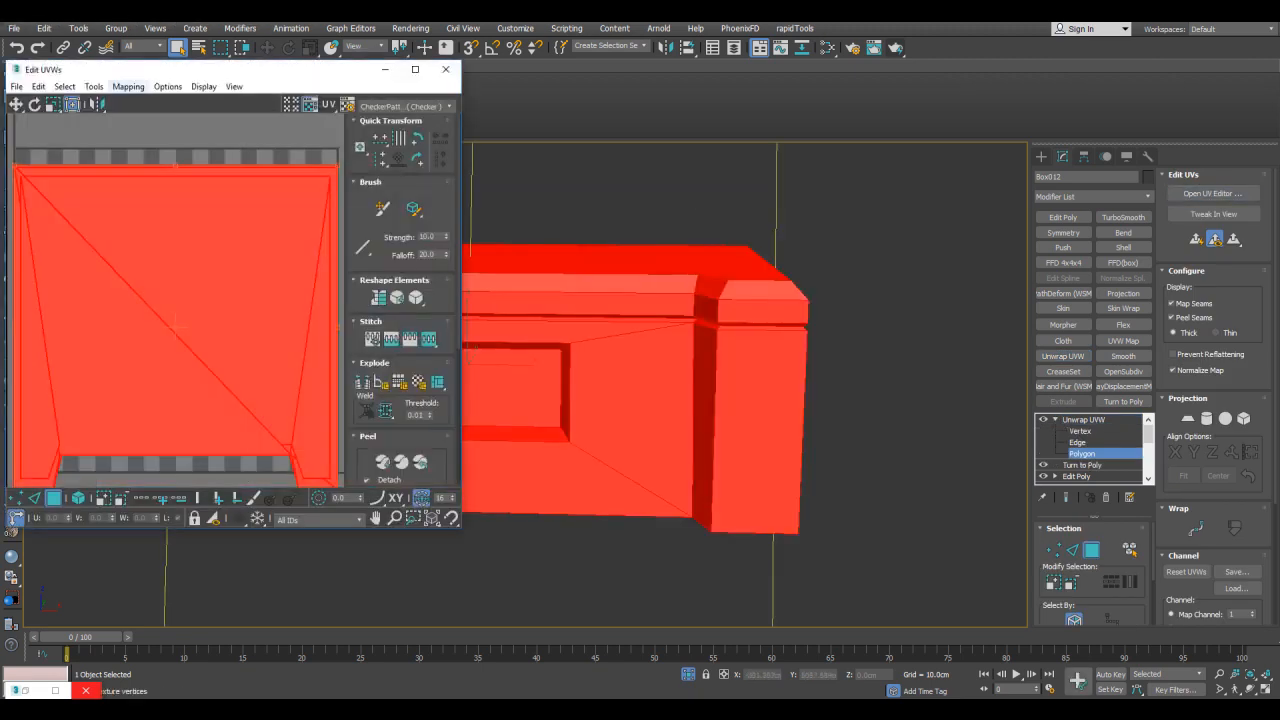
{"action": "left_click", "coordinate": [128, 87]}
{"action": "left_click", "coordinate": [160, 103]}
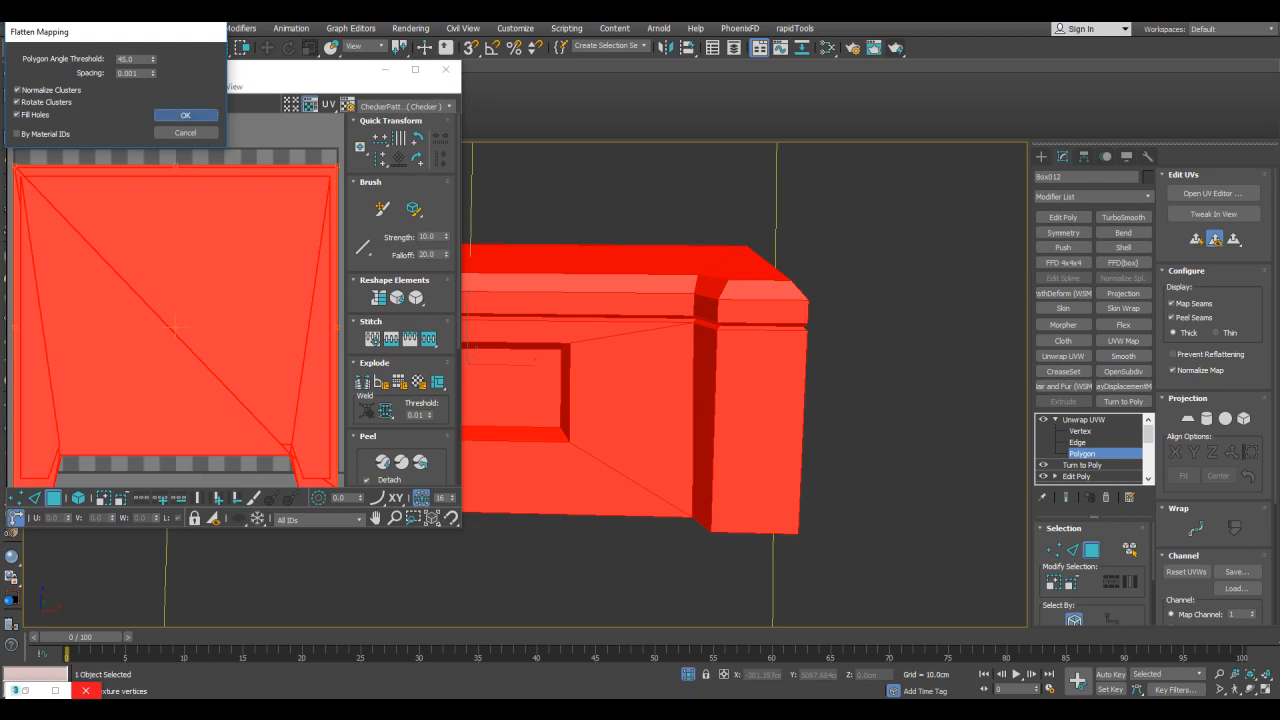
{"action": "key", "text": "Return"}
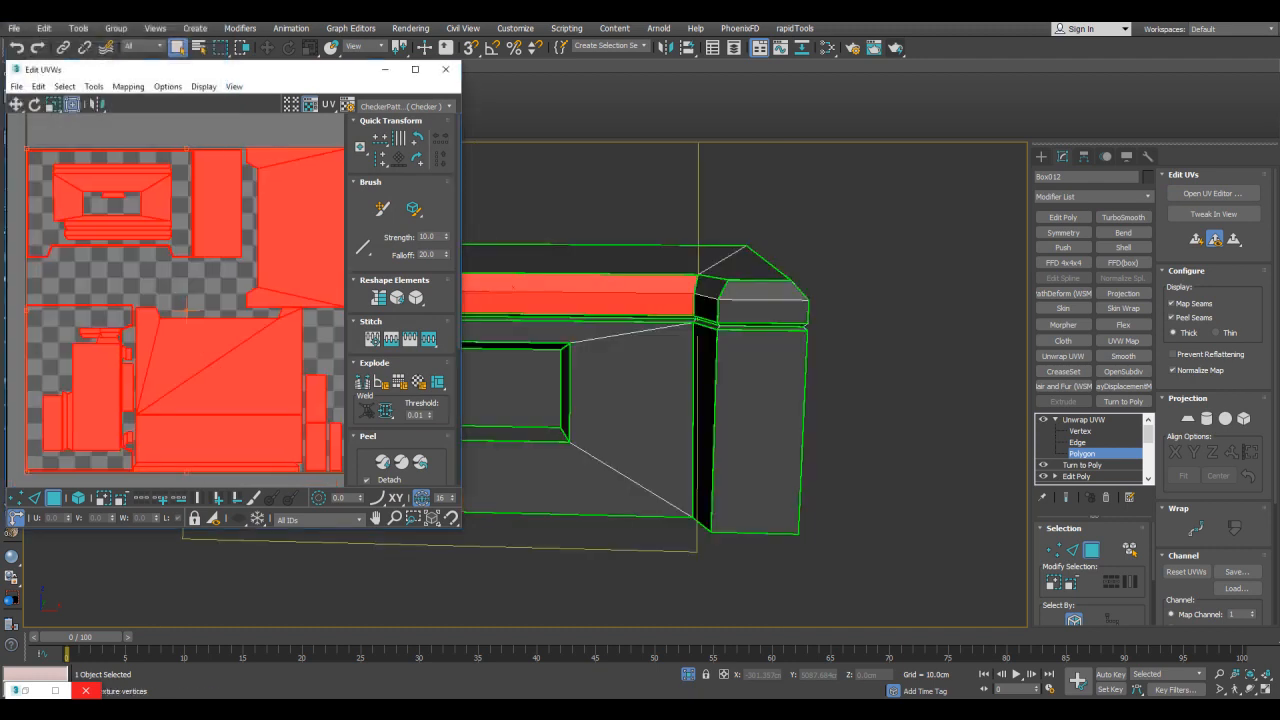
{"action": "key", "text": "3"}
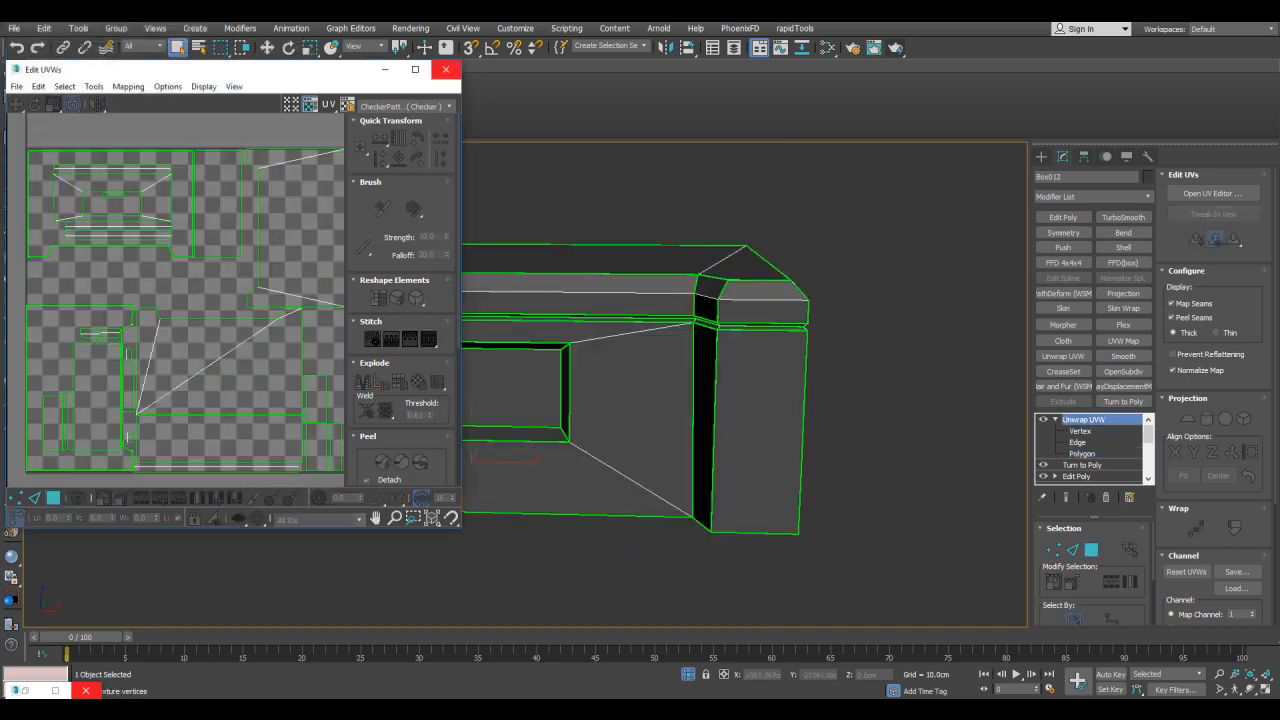
{"action": "left_click", "coordinate": [446, 70]}
Step: Add an Edit Poly and a second Unwrap UVW on top of the stack and view the UV layout in the UV editor
{"action": "left_click", "coordinate": [1063, 217]}
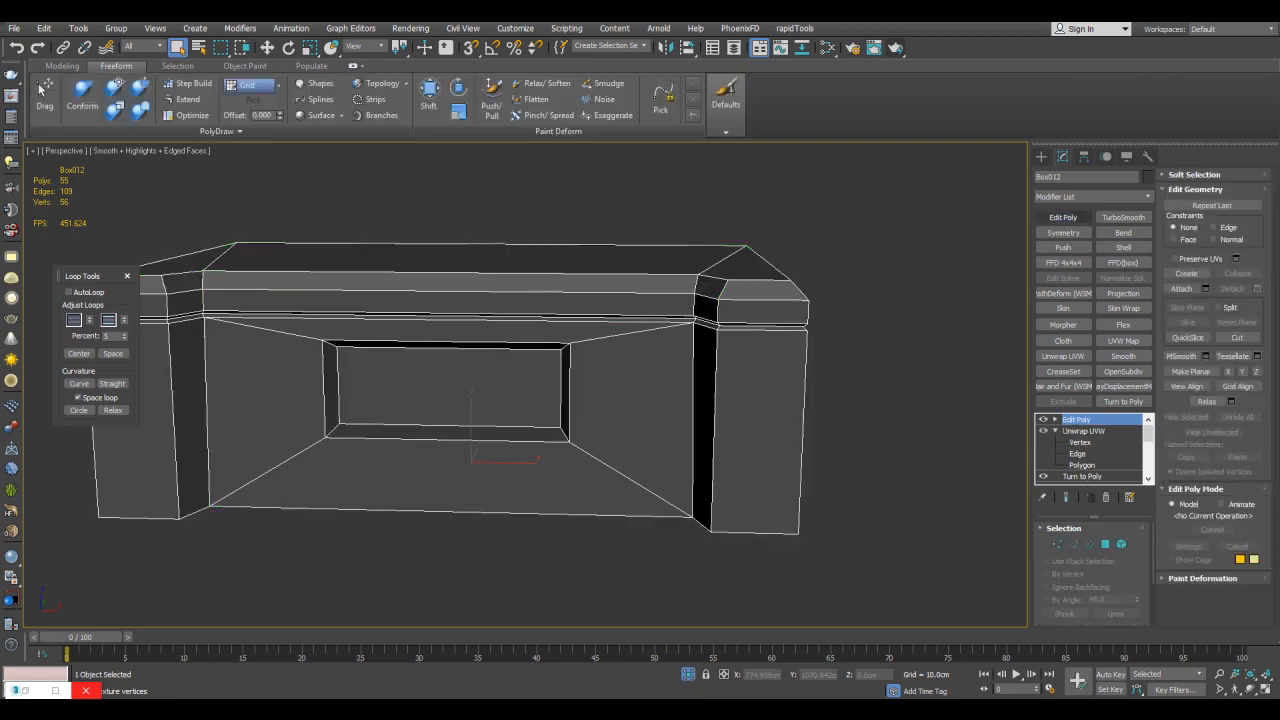
{"action": "left_click", "coordinate": [1063, 356]}
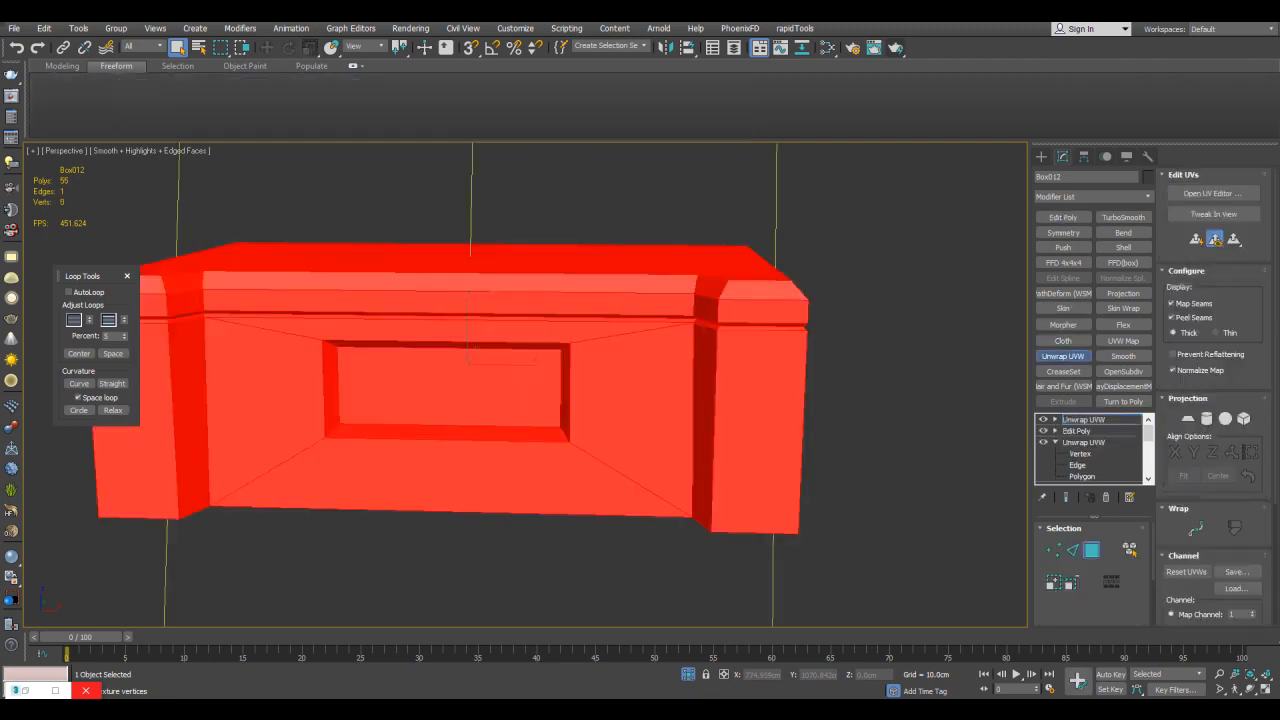
{"action": "left_click", "coordinate": [1213, 193]}
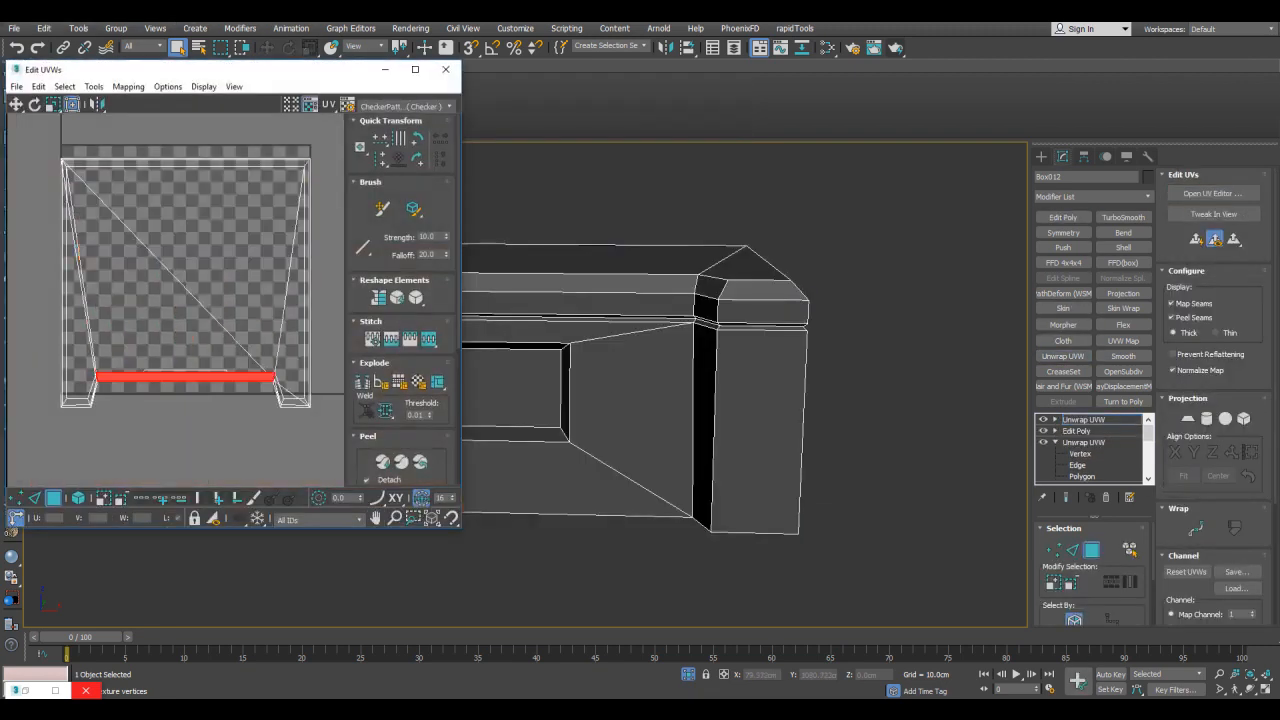
{"action": "left_click", "coordinate": [318, 290]}
{"action": "left_click", "coordinate": [280, 223]}
{"action": "middle_click_drag", "start_coordinate": [318, 290], "coordinate": [241, 287]}
{"action": "left_click", "coordinate": [312, 295]}
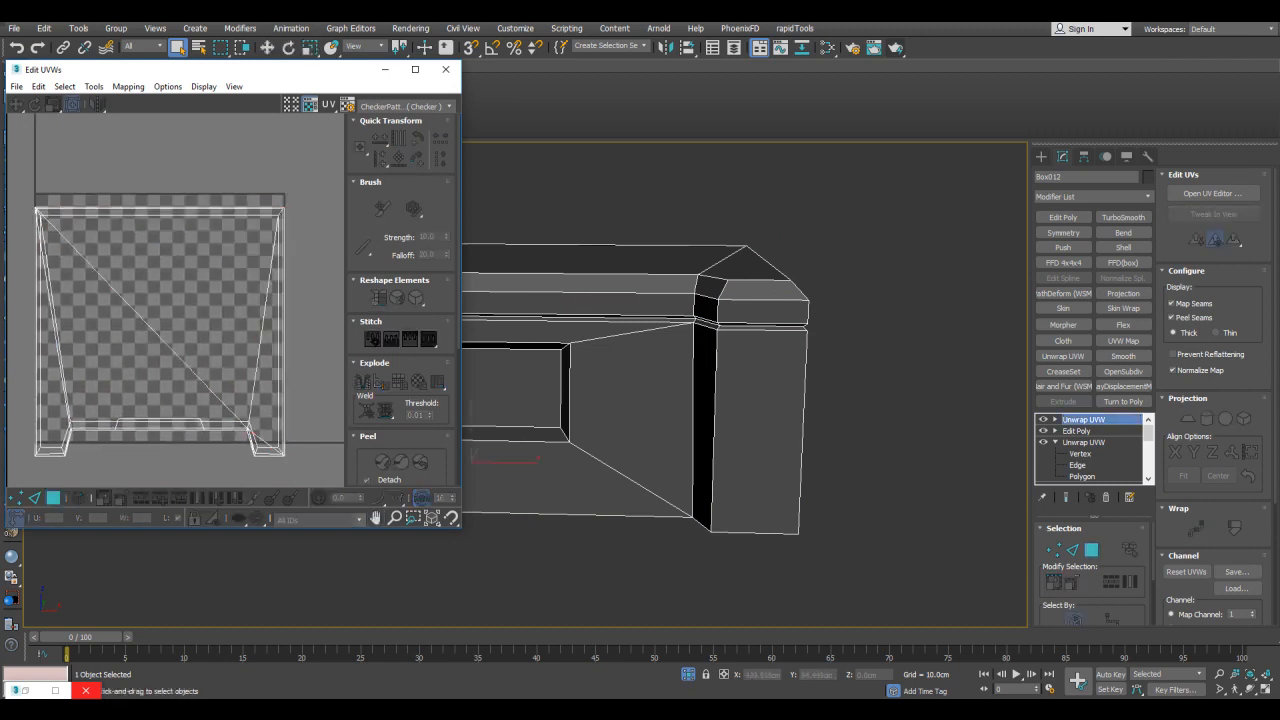
Step: Delete the second Unwrap UVW and the Edit Poly beneath it from the modifier stack
{"action": "right_click", "coordinate": [1090, 419]}
{"action": "left_click", "coordinate": [1120, 149]}
{"action": "right_click", "coordinate": [1090, 419]}
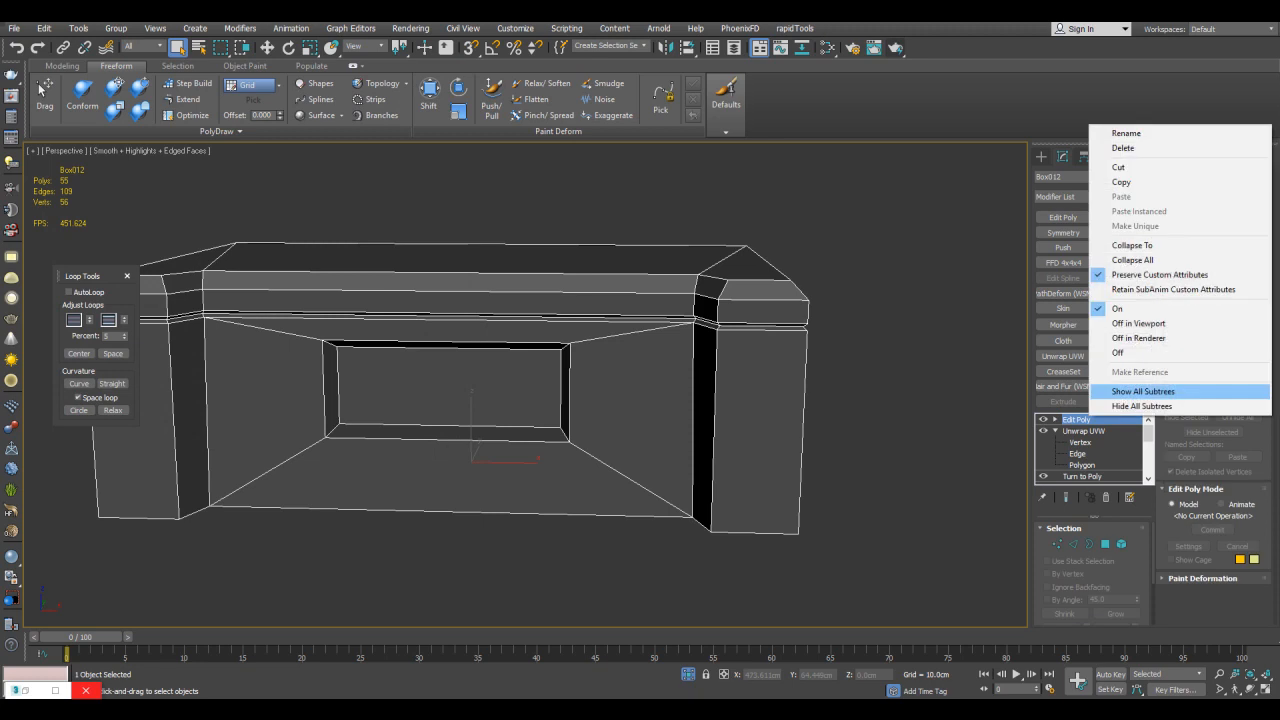
{"action": "left_click", "coordinate": [1120, 148]}
Step: Collapse the box's modifier stack, including the flattened Unwrap UVW, into an Editable Poly
{"action": "right_click", "coordinate": [1090, 419]}
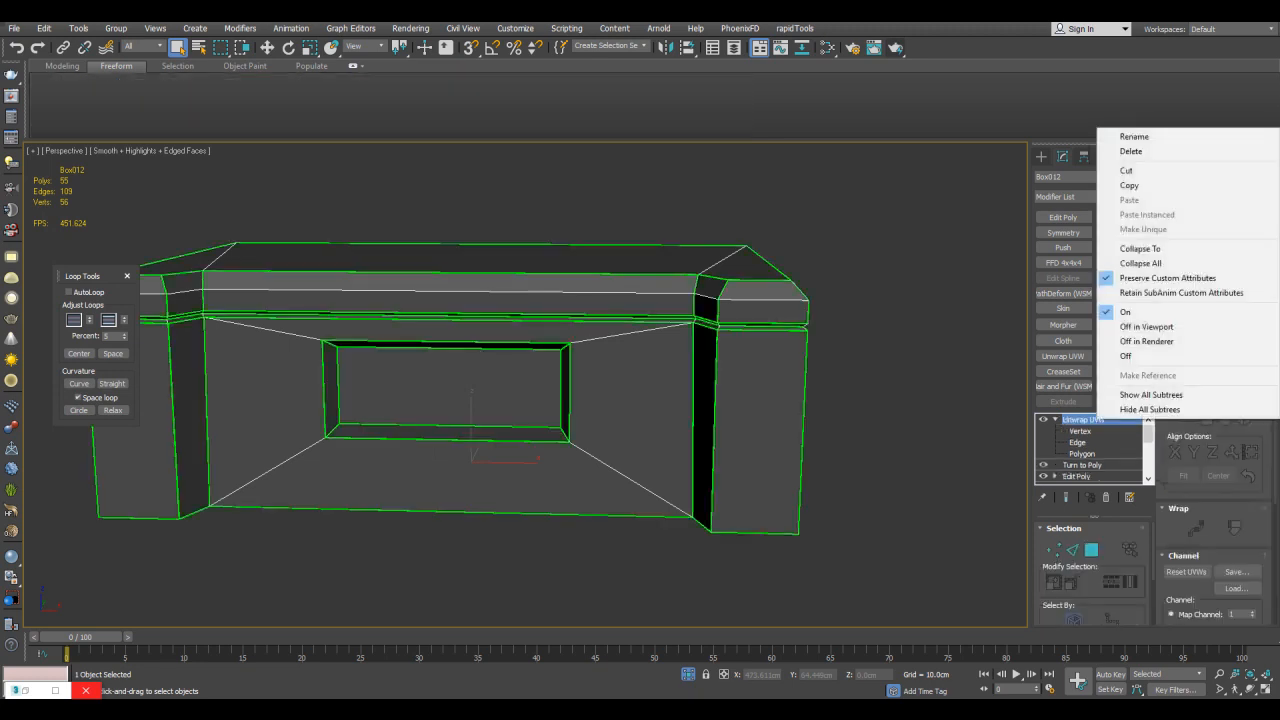
{"action": "left_click", "coordinate": [1120, 248]}
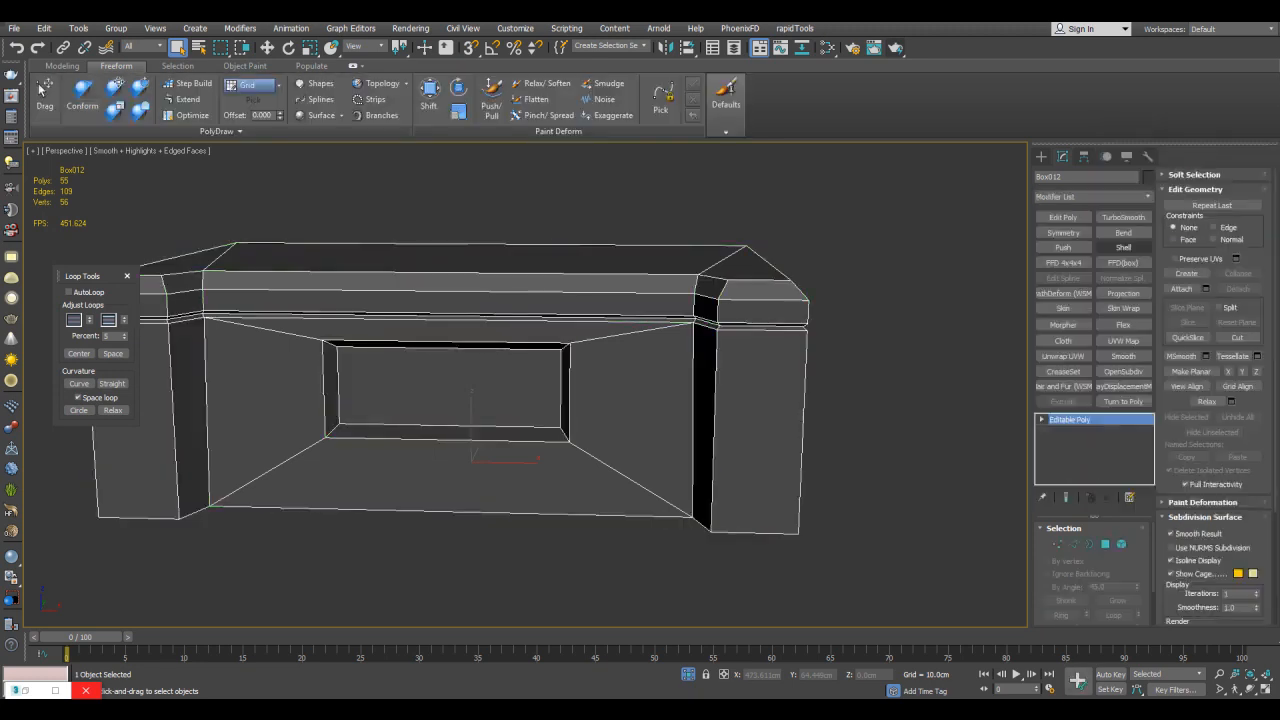
{"action": "middle_click_drag", "start_coordinate": [640, 390], "coordinate": [643, 387]}
Step: Add an Edit Poly and an Unwrap UVW to the collapsed box and examine its flattened UV islands in the UV editor
{"action": "left_click", "coordinate": [1063, 217]}
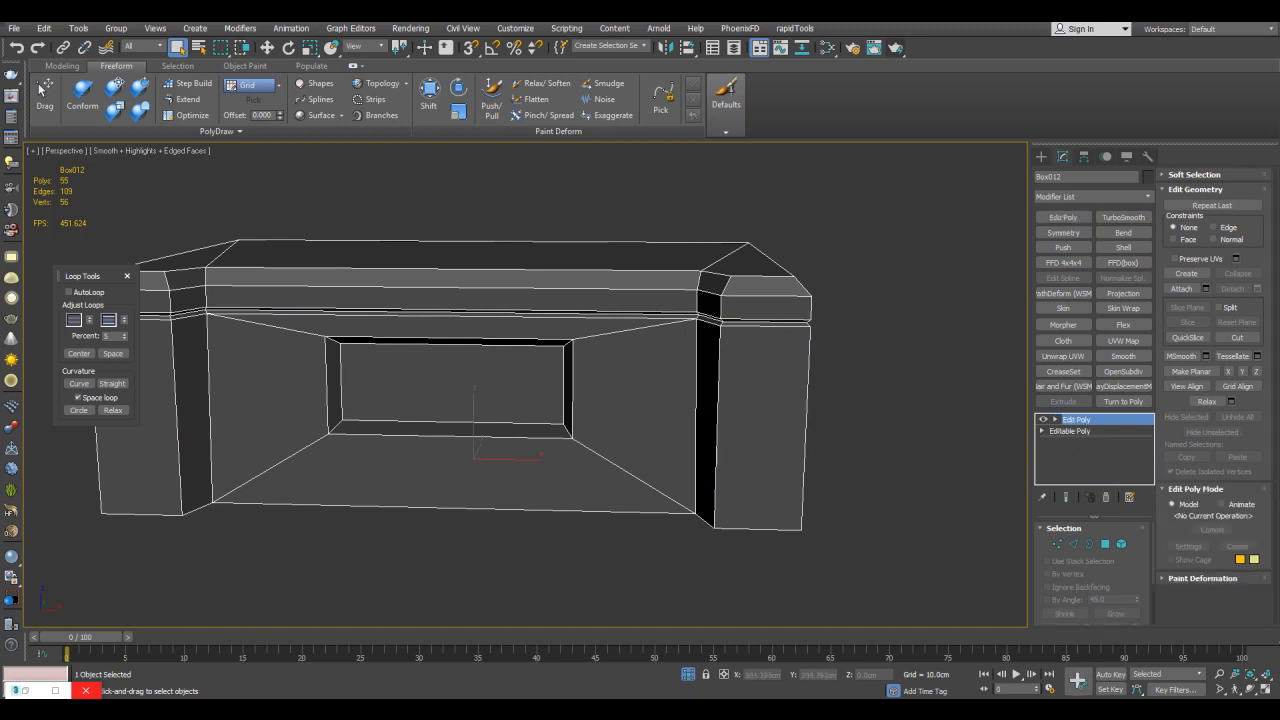
{"action": "left_click", "coordinate": [1063, 356]}
{"action": "left_click", "coordinate": [1212, 193]}
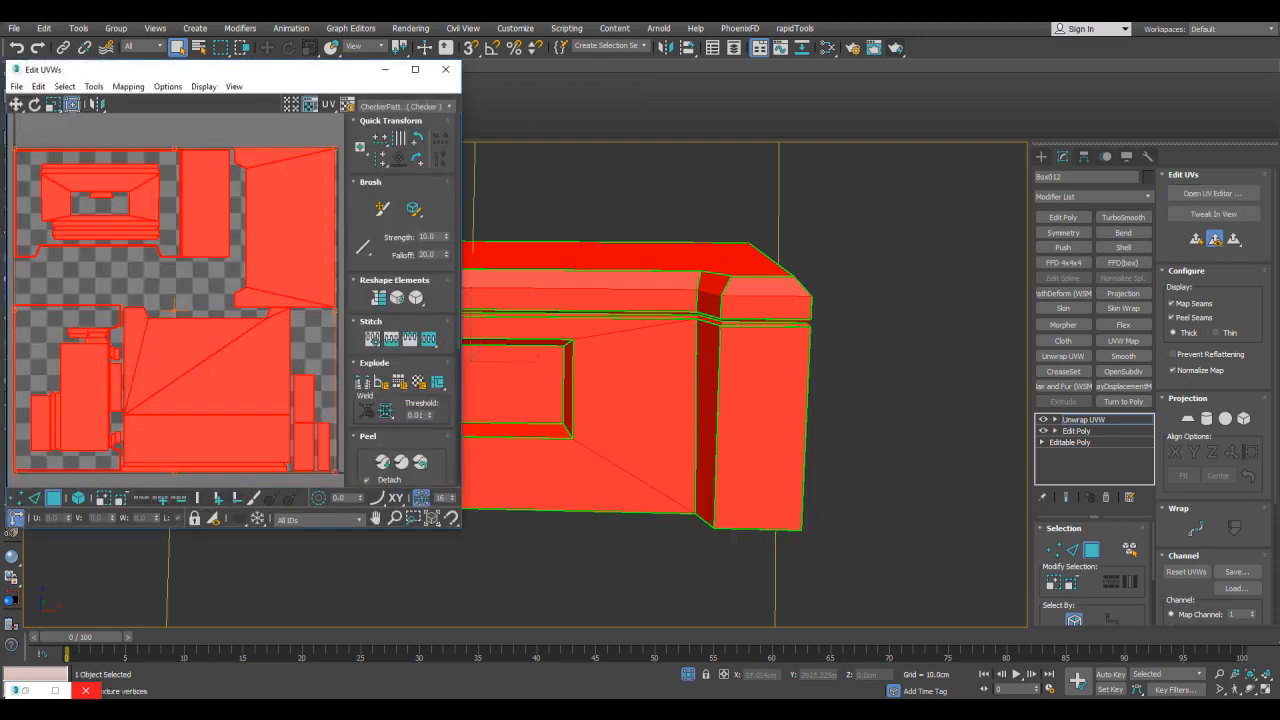
{"action": "left_click", "coordinate": [208, 283]}
{"action": "scroll", "coordinate": [240, 275], "scroll_direction": "down", "scroll_amount": 2}
{"action": "middle_click_drag", "start_coordinate": [240, 275], "coordinate": [230, 258]}
{"action": "left_click", "coordinate": [262, 225]}
{"action": "left_click", "coordinate": [205, 210]}
{"action": "left_click", "coordinate": [207, 265]}
{"action": "left_click", "coordinate": [200, 216]}
{"action": "left_click", "coordinate": [206, 266]}
{"action": "left_click", "coordinate": [225, 335]}
{"action": "middle_click_drag", "start_coordinate": [225, 335], "coordinate": [231, 338]}
{"action": "left_click", "coordinate": [285, 312]}
{"action": "left_click", "coordinate": [1055, 420]}
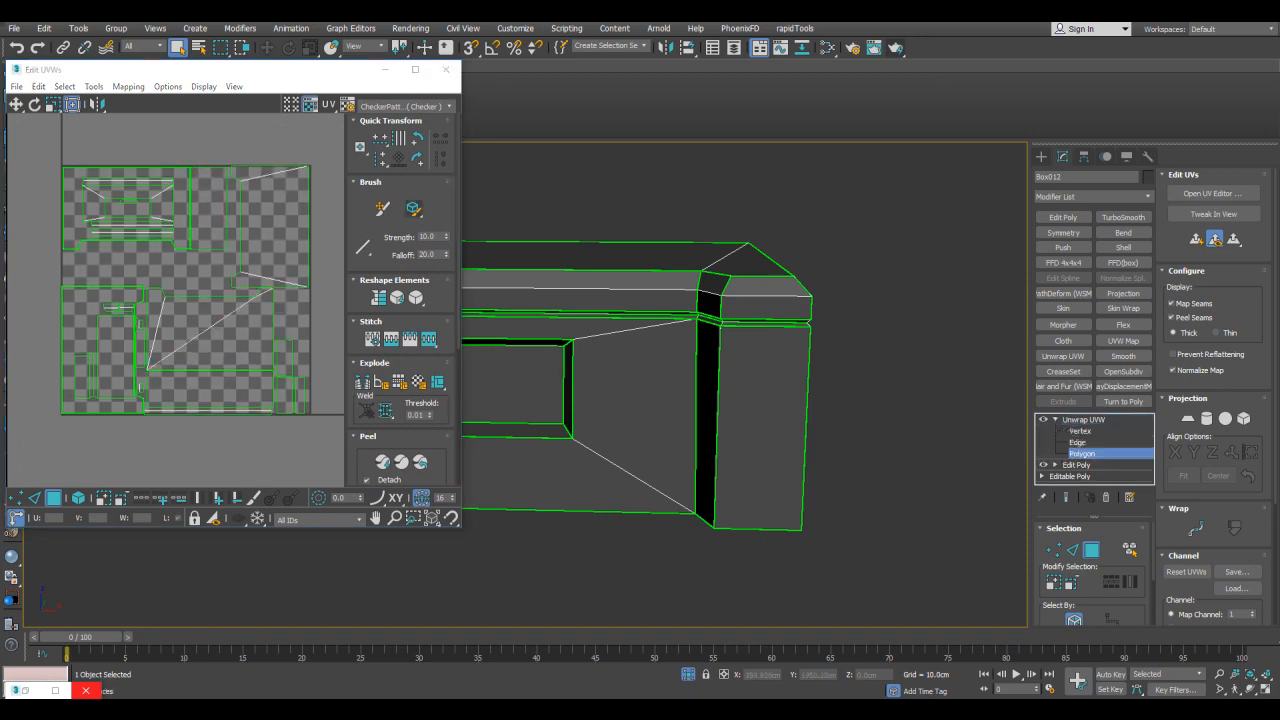
Step: Collapse all of the box's modifiers into an Editable Poly and view the high-poly crate with edged faces hidden
{"action": "left_click", "coordinate": [1083, 419]}
{"action": "right_click", "coordinate": [1083, 419]}
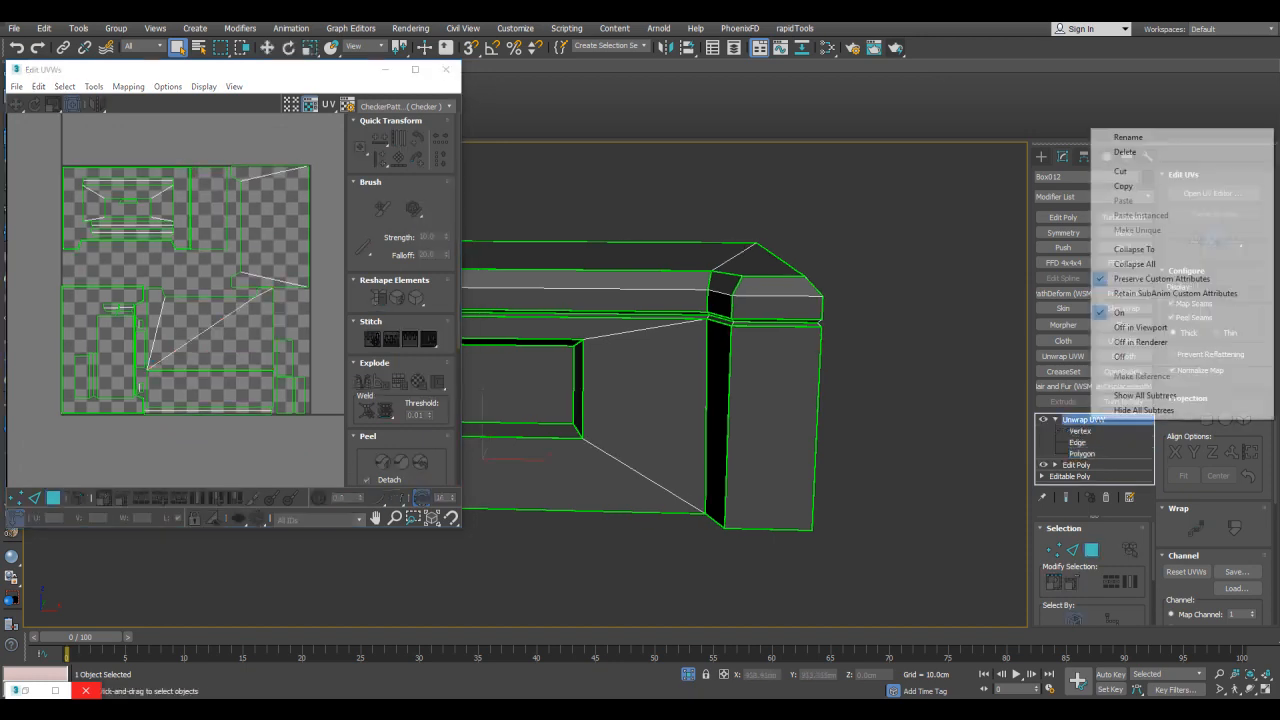
{"action": "left_click", "coordinate": [1134, 264]}
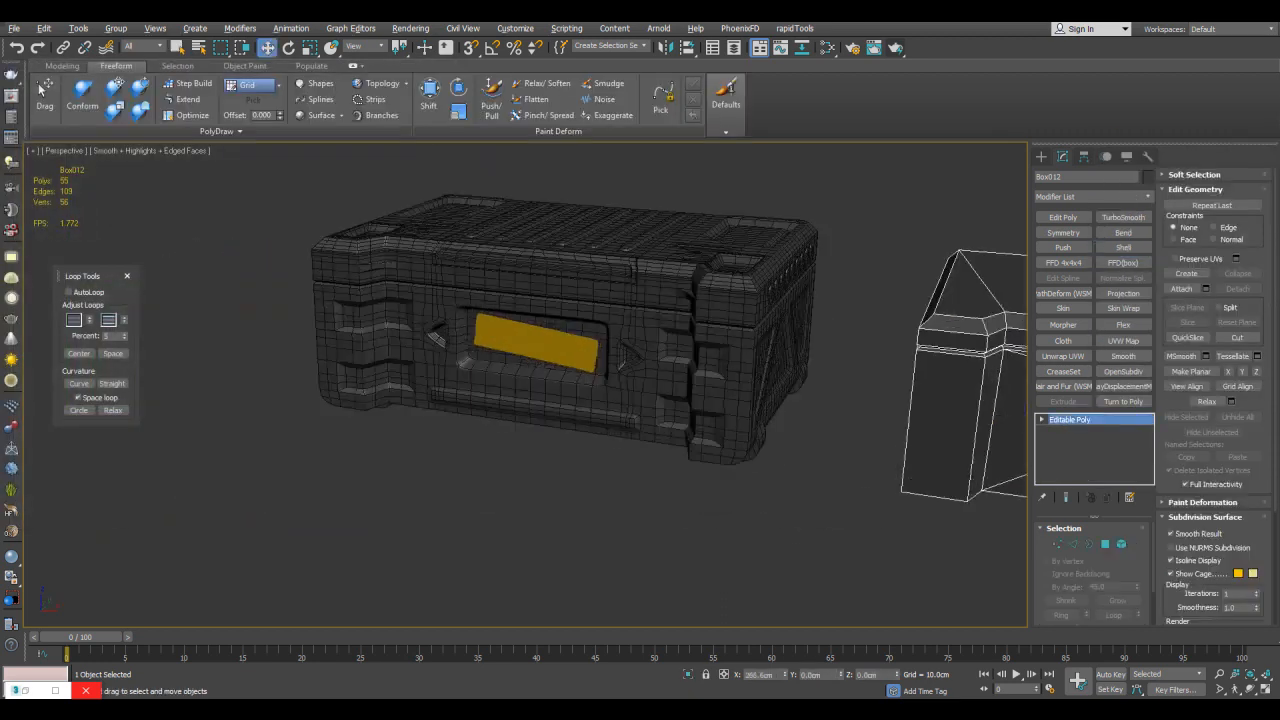
{"action": "key", "text": "F4"}
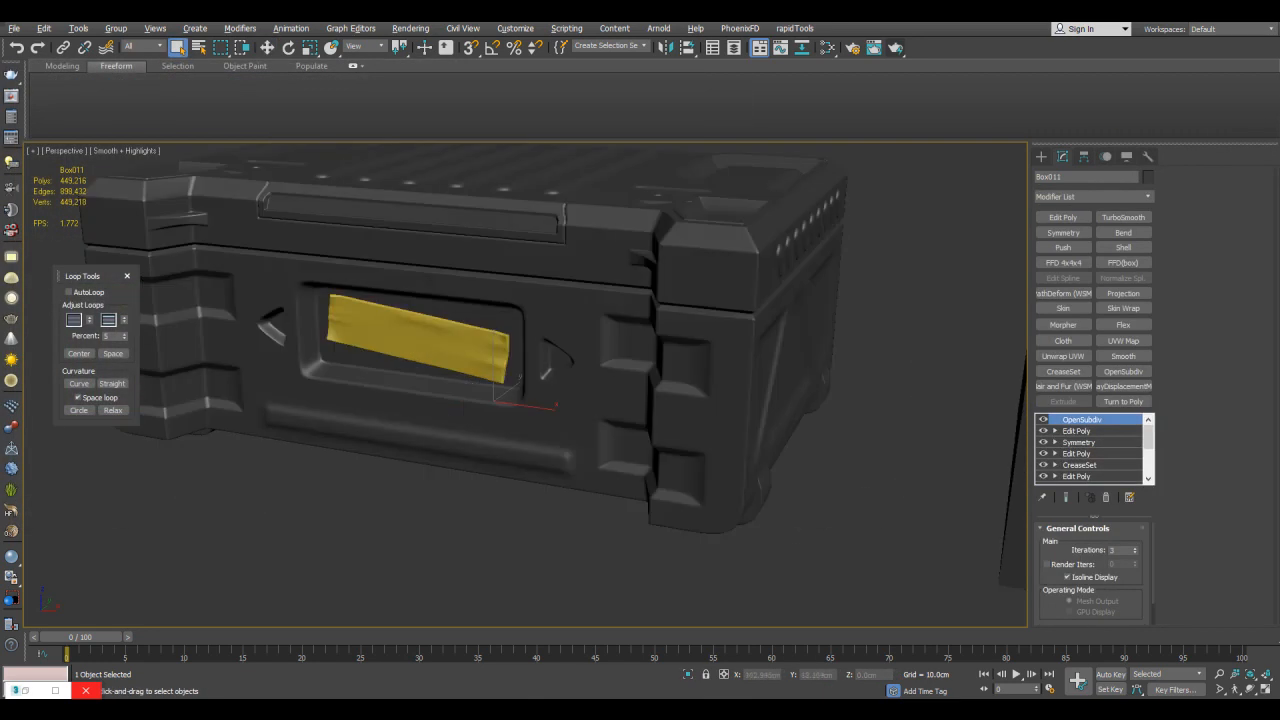
Step: Edit the CreaseSet modifier of the high-poly crate with the end result of the whole modifier stack displayed
{"action": "left_click", "coordinate": [1080, 465]}
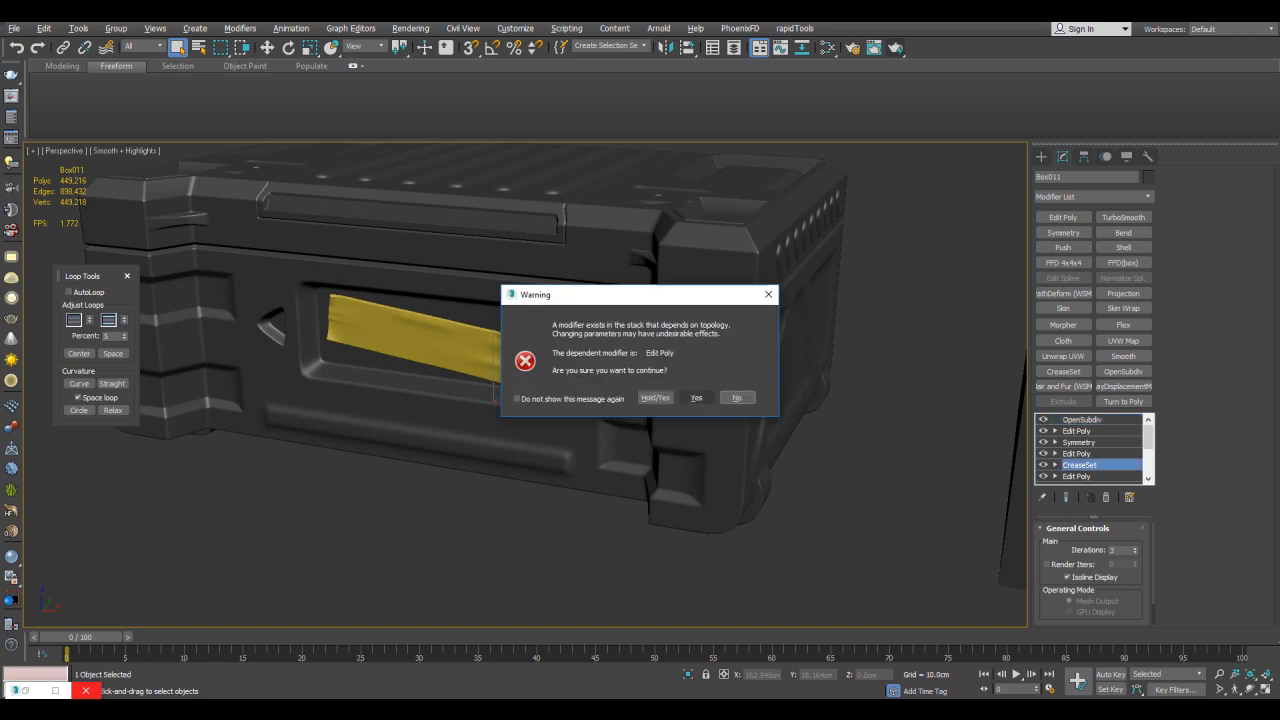
{"action": "left_click", "coordinate": [696, 398]}
{"action": "middle_click_drag", "start_coordinate": [692, 400], "coordinate": [784, 401], "text": "alt"}
{"action": "left_click", "coordinate": [1066, 497]}
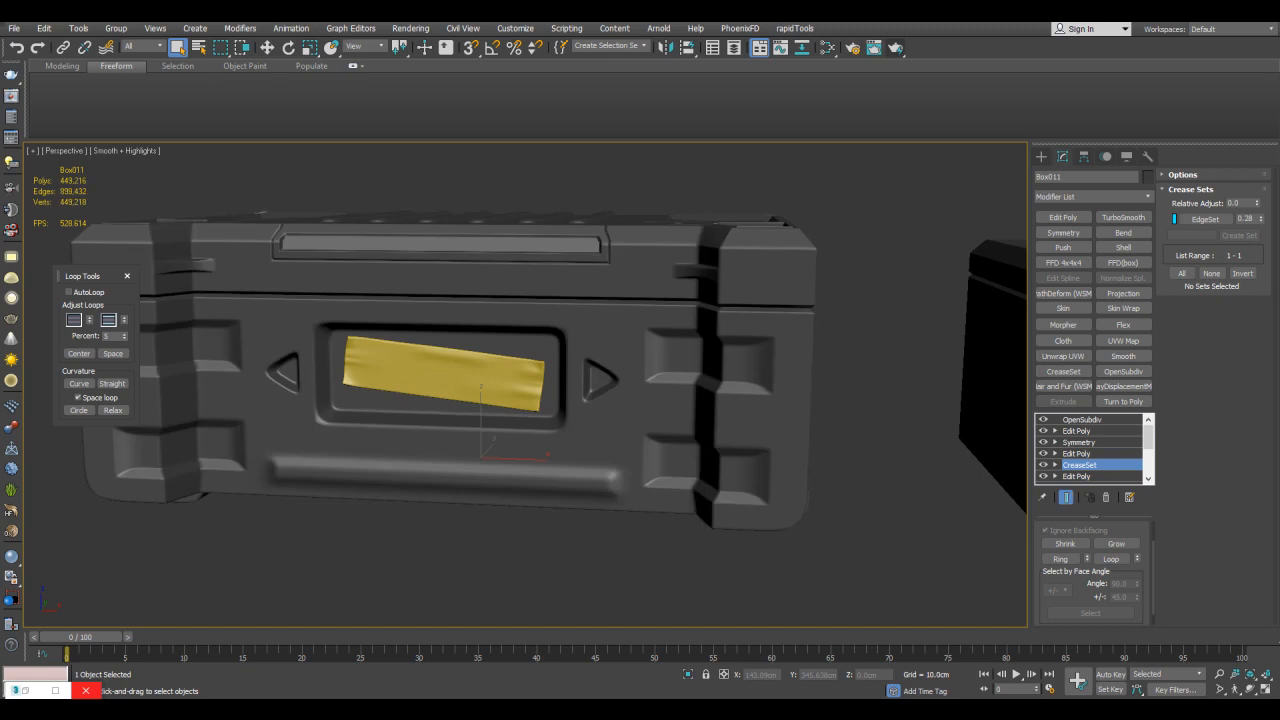
Step: Set the EdgeSet crease value of the high-poly crate to 0.15 while checking the softness of its edges
{"action": "middle_click_drag", "start_coordinate": [640, 400], "coordinate": [671, 369], "text": "alt"}
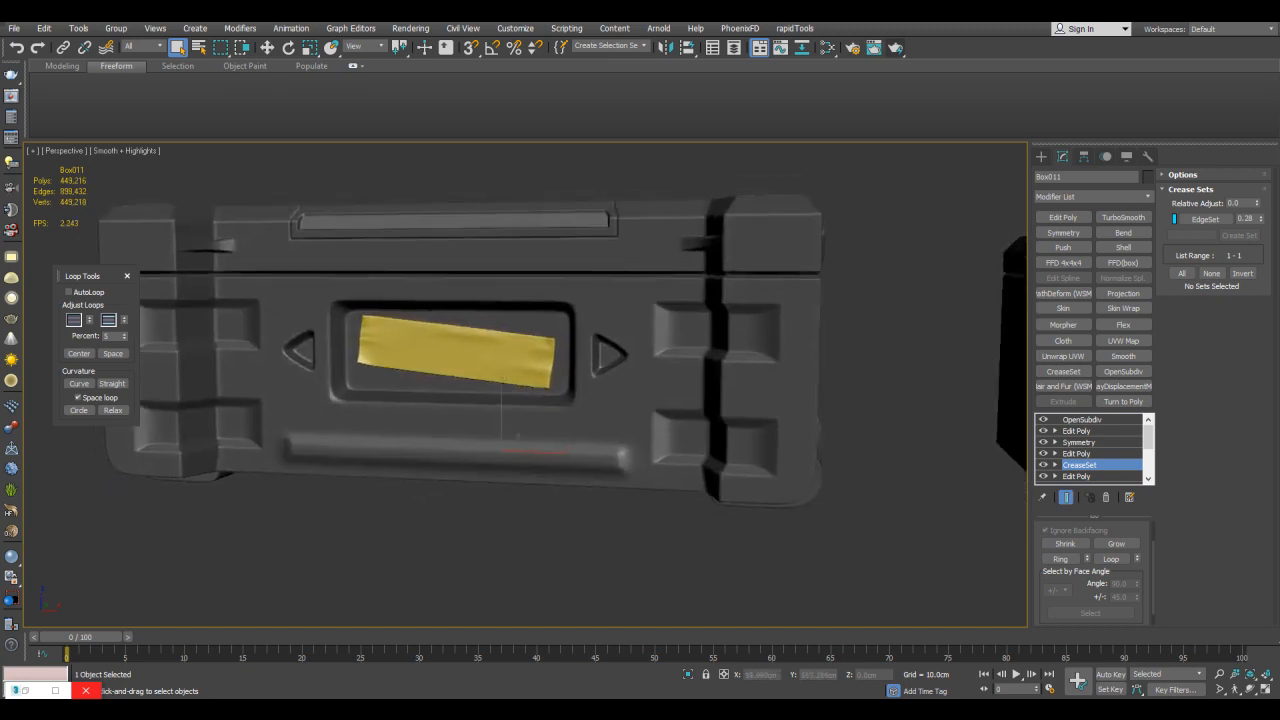
{"action": "scroll", "coordinate": [866, 355], "scroll_direction": "up", "scroll_amount": 5}
{"action": "scroll", "coordinate": [780, 335], "scroll_direction": "down", "scroll_amount": 8}
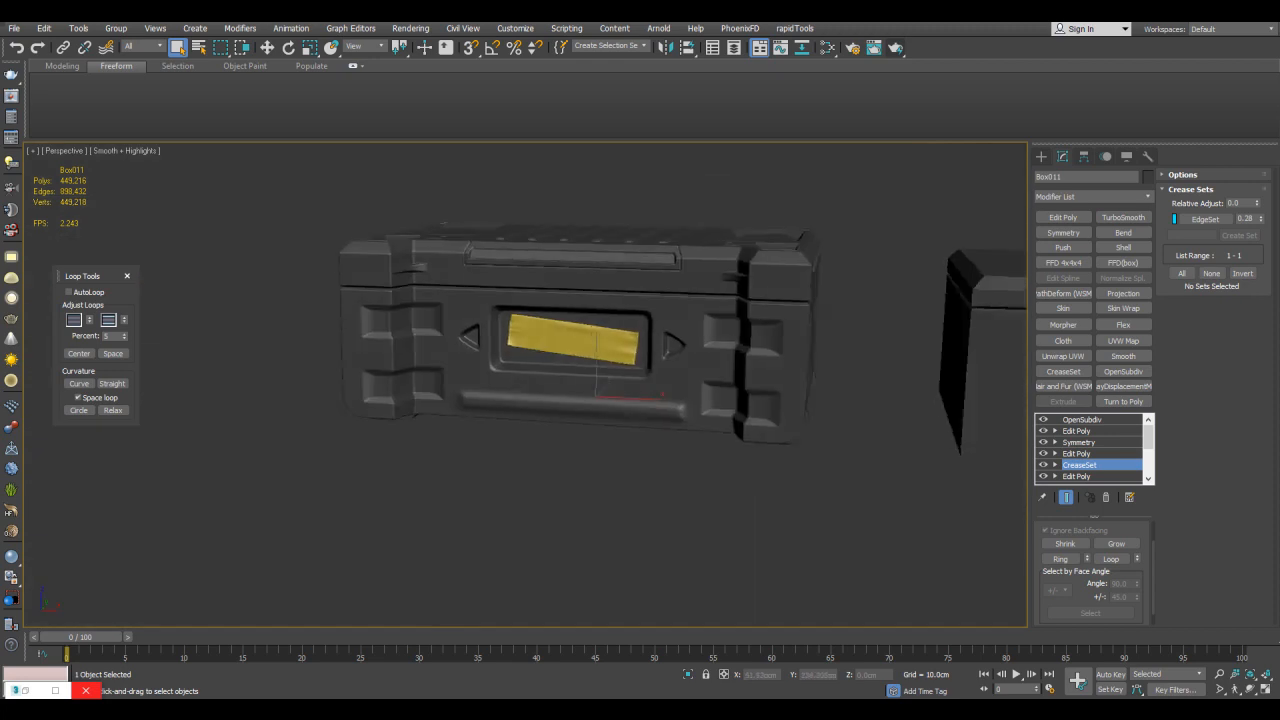
{"action": "scroll", "coordinate": [778, 339], "scroll_direction": "down", "scroll_amount": 4}
{"action": "middle_click_drag", "start_coordinate": [700, 340], "coordinate": [605, 320], "text": "alt"}
{"action": "scroll", "coordinate": [565, 338], "scroll_direction": "up", "scroll_amount": 6}
{"action": "scroll", "coordinate": [600, 325], "scroll_direction": "down", "scroll_amount": 2}
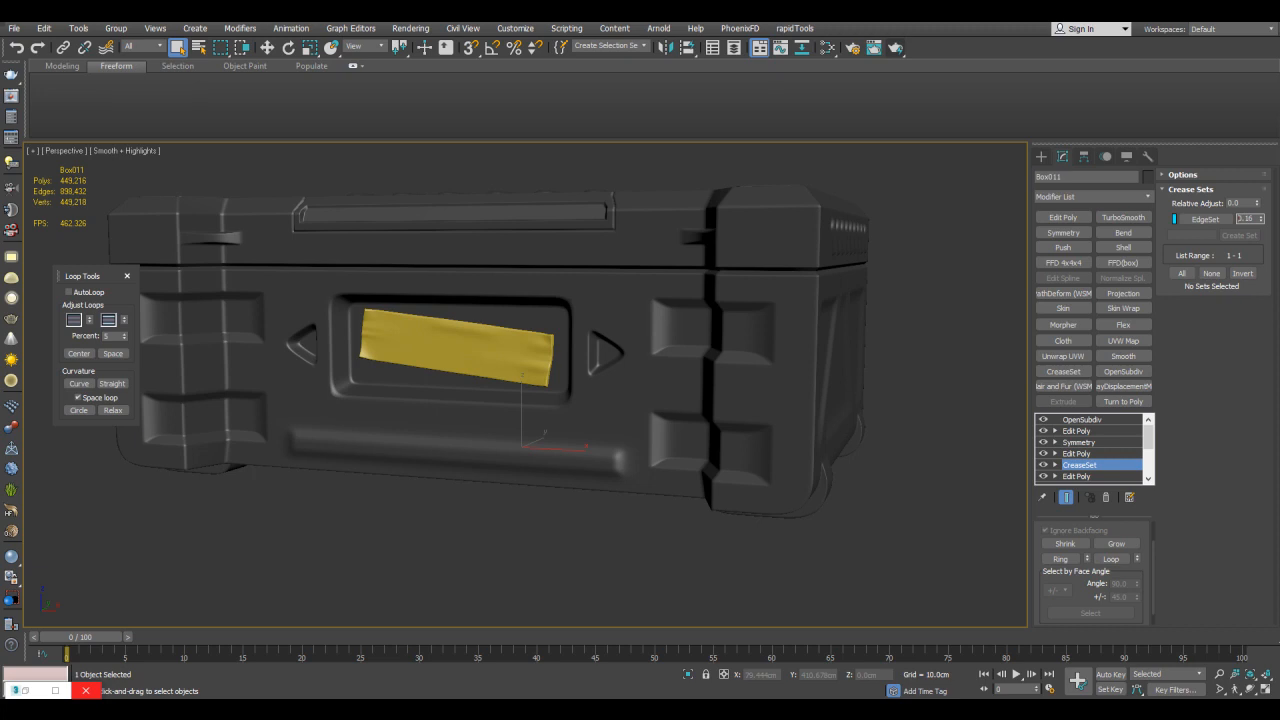
{"action": "middle_click_drag", "start_coordinate": [605, 320], "coordinate": [760, 324], "text": "alt"}
{"action": "scroll", "coordinate": [634, 332], "scroll_direction": "down", "scroll_amount": 5}
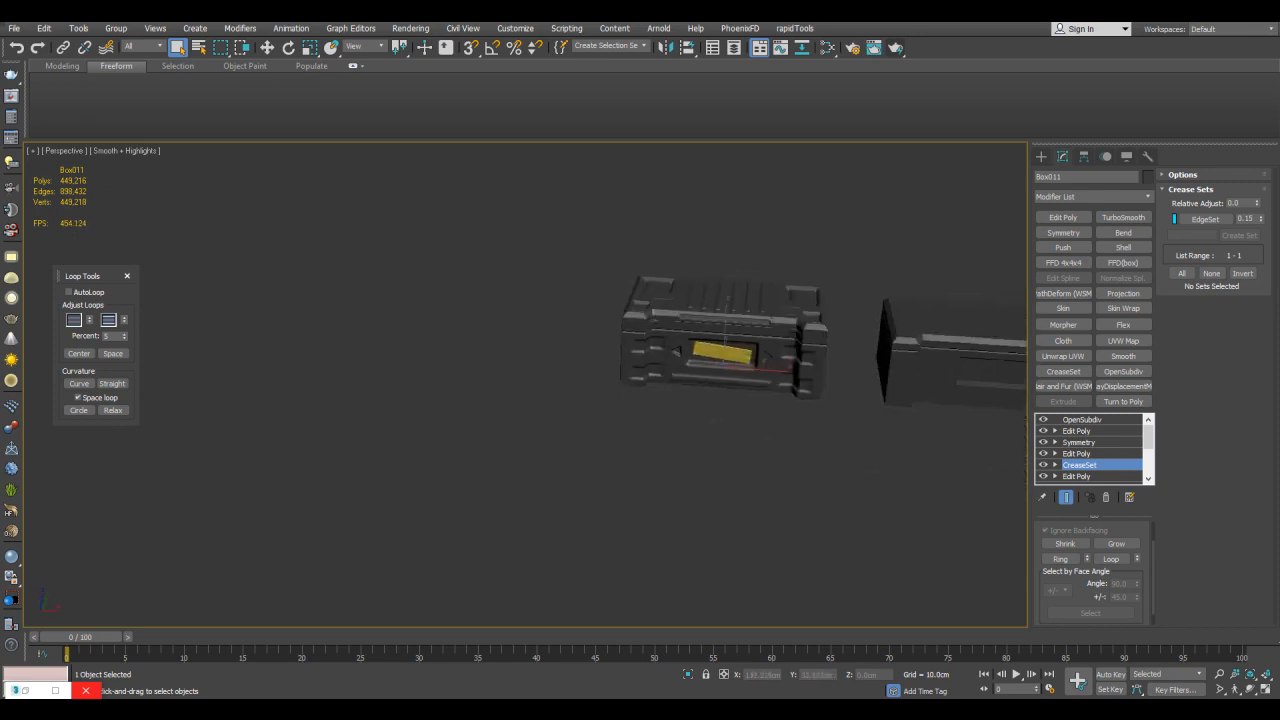
Step: Deselect the high-poly crate and display edged faces in the viewport
{"action": "scroll", "coordinate": [760, 324], "scroll_direction": "up", "scroll_amount": 5}
{"action": "middle_click_drag", "start_coordinate": [460, 393], "coordinate": [520, 220], "text": "alt"}
{"action": "left_click", "coordinate": [760, 500]}
{"action": "scroll", "coordinate": [640, 380], "scroll_direction": "up", "scroll_amount": 4}
{"action": "middle_click_drag", "start_coordinate": [640, 380], "coordinate": [590, 430], "text": "alt"}
{"action": "key", "text": "F4"}
{"action": "scroll", "coordinate": [640, 380], "scroll_direction": "down", "scroll_amount": 5}
{"action": "scroll", "coordinate": [640, 400], "scroll_direction": "down", "scroll_amount": 3}
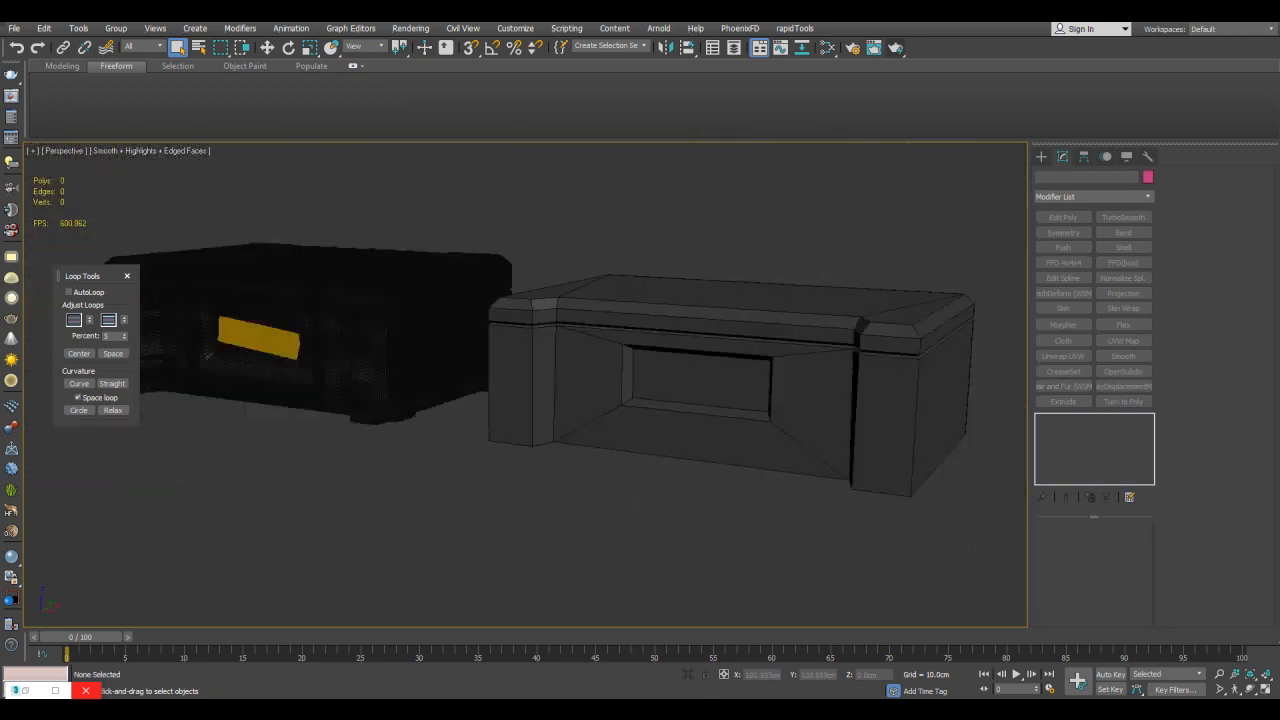
Step: Move the low-poly box to X 0 so it overlaps the high-poly crate
{"action": "left_click", "coordinate": [690, 400]}
{"action": "key", "text": "w"}
{"action": "scroll", "coordinate": [325, 358], "scroll_direction": "up", "scroll_amount": 3}
{"action": "middle_click_drag", "start_coordinate": [300, 360], "coordinate": [325, 358], "text": "alt"}
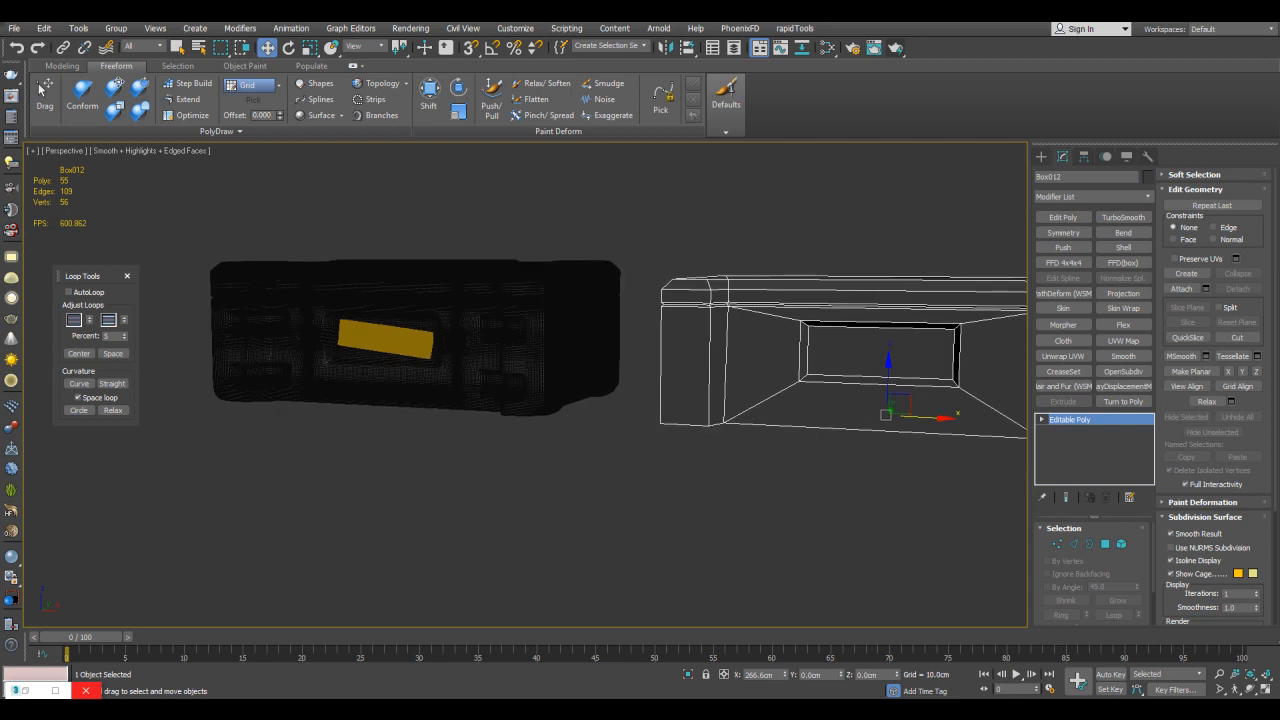
{"action": "right_click", "coordinate": [785, 675]}
Step: Add an Edit Poly to the low-poly box and start a chamfer on its lower side edge
{"action": "scroll", "coordinate": [420, 350], "scroll_direction": "up", "scroll_amount": 5}
{"action": "middle_click_drag", "start_coordinate": [520, 400], "coordinate": [530, 350], "text": "alt"}
{"action": "left_click", "coordinate": [1063, 217]}
{"action": "key", "text": "2"}
{"action": "left_click", "coordinate": [686, 392]}
{"action": "middle_click_drag", "start_coordinate": [686, 392], "coordinate": [712, 400], "text": "alt"}
{"action": "left_click", "coordinate": [1181, 252], "text": "shift"}
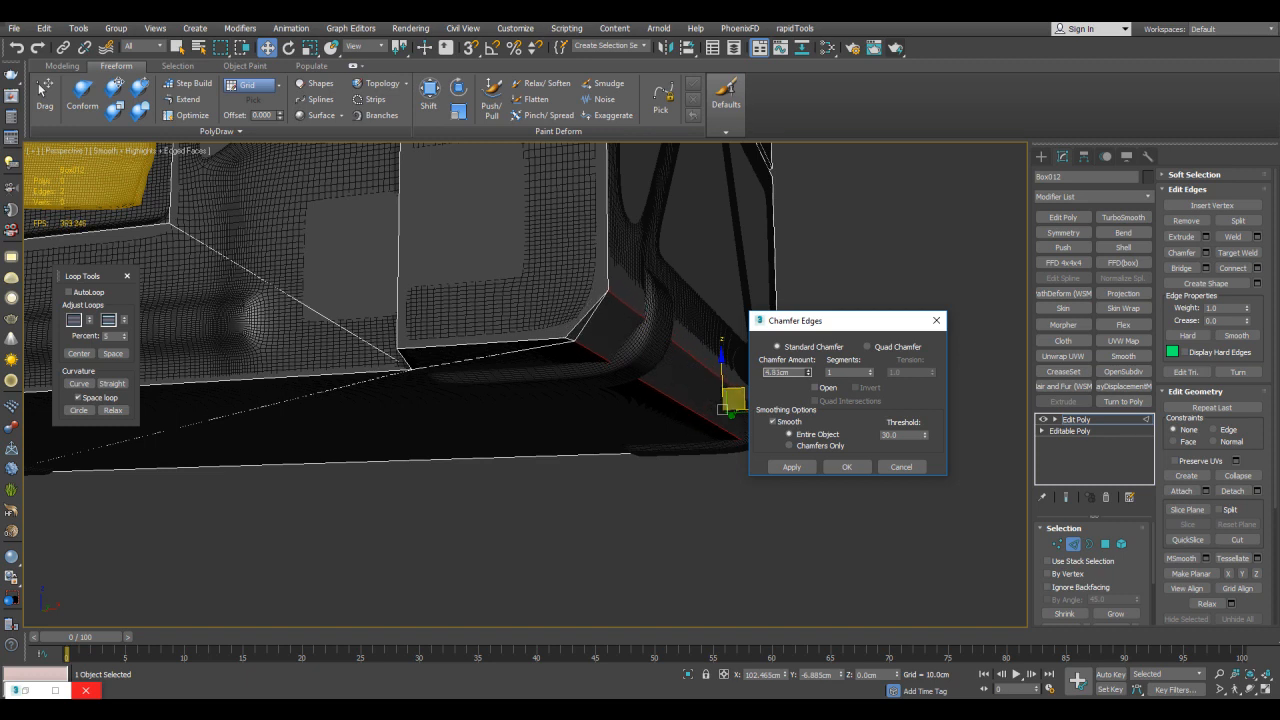
Step: Chamfer the box's lower side edge by about 5 cm with one segment to match the crate's rounded bottom
{"action": "scroll", "coordinate": [500, 400], "scroll_direction": "down", "scroll_amount": 5}
{"action": "middle_click_drag", "start_coordinate": [500, 400], "coordinate": [524, 324], "text": "alt"}
{"action": "scroll", "coordinate": [600, 420], "scroll_direction": "up", "scroll_amount": 6}
{"action": "scroll", "coordinate": [680, 430], "scroll_direction": "down", "scroll_amount": 5}
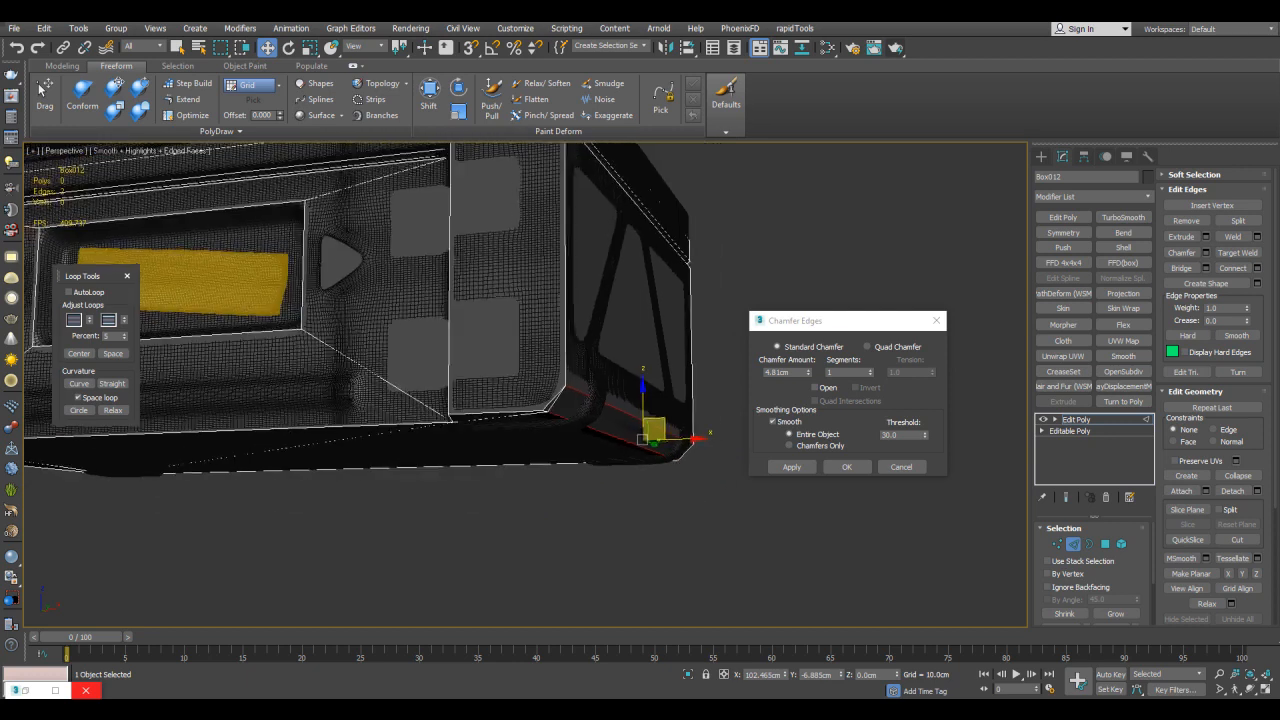
{"action": "scroll", "coordinate": [612, 395], "scroll_direction": "down", "scroll_amount": 3}
{"action": "scroll", "coordinate": [612, 395], "scroll_direction": "up", "scroll_amount": 5}
{"action": "scroll", "coordinate": [612, 395], "scroll_direction": "down", "scroll_amount": 2}
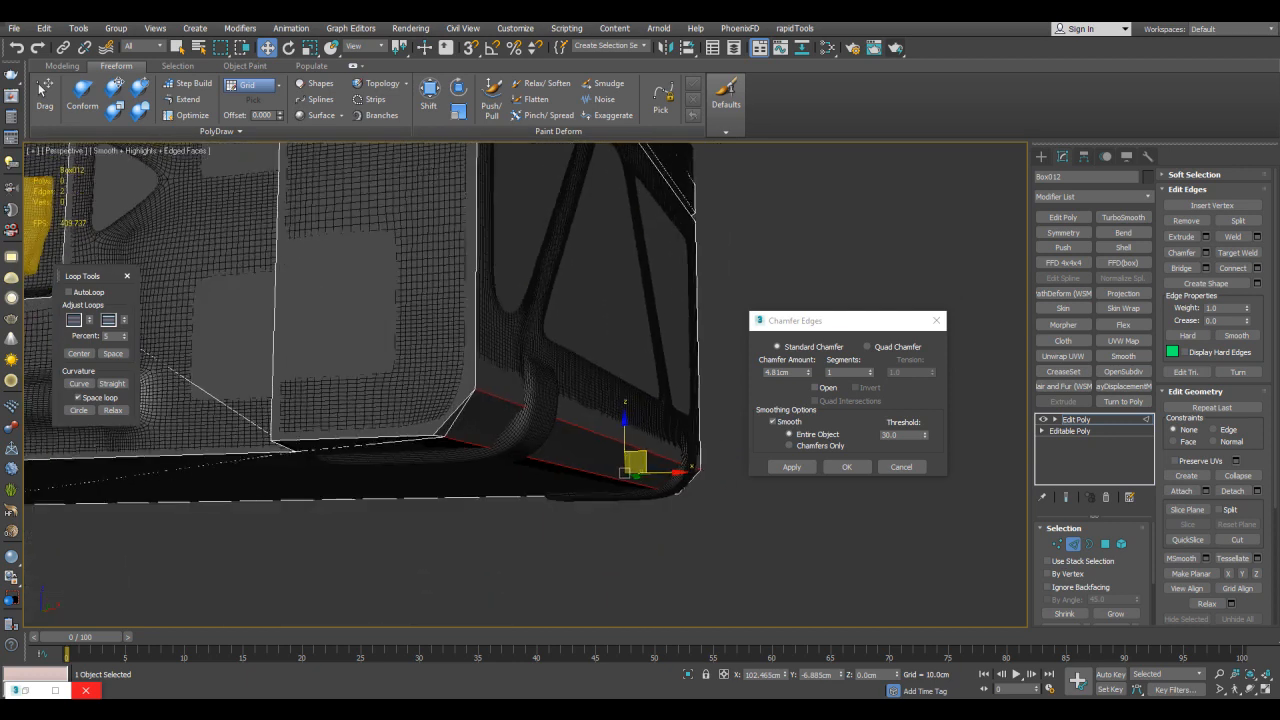
{"action": "left_click_drag", "start_coordinate": [803, 372], "coordinate": [803, 388]}
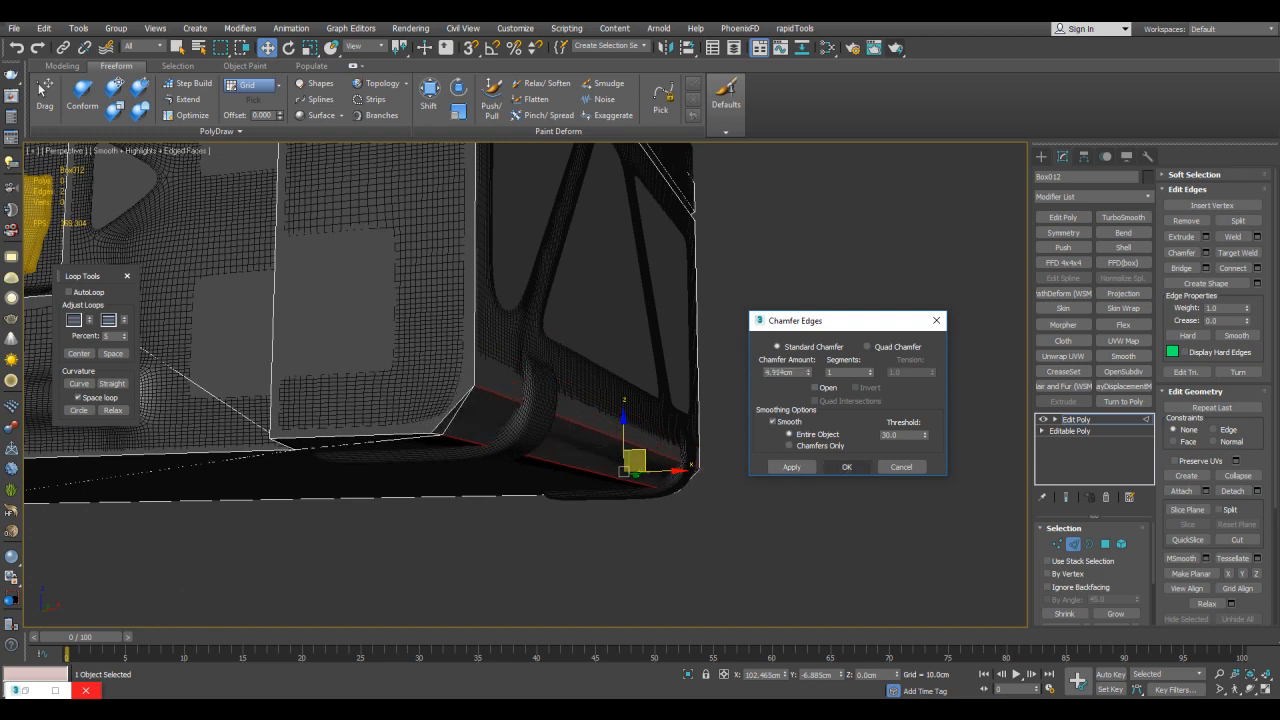
{"action": "left_click", "coordinate": [846, 467]}
{"action": "key", "text": "2"}
{"action": "key", "text": "q"}
Step: Isolate the low-poly box and target-weld the surplus vertex at the chamfer's front lower corner to its neighbour
{"action": "middle_click_drag", "start_coordinate": [846, 467], "coordinate": [842, 455], "text": "alt"}
{"action": "key", "text": "alt+q"}
{"action": "scroll", "coordinate": [843, 490], "scroll_direction": "up", "scroll_amount": 3}
{"action": "scroll", "coordinate": [500, 420], "scroll_direction": "up", "scroll_amount": 4}
{"action": "key", "text": "1"}
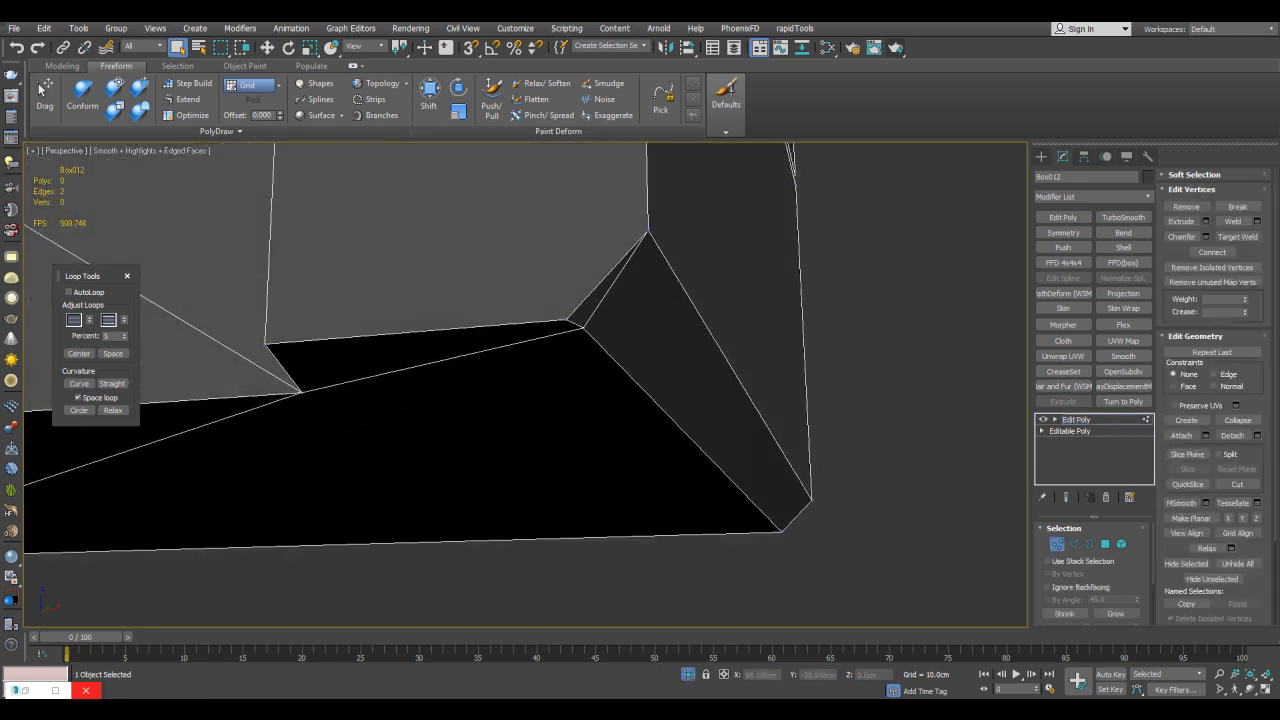
{"action": "left_click", "coordinate": [567, 320]}
{"action": "left_click", "coordinate": [584, 328]}
Step: Move the chamfer's front lower corner vertex into line with the adjacent corner vertex using snapping
{"action": "scroll", "coordinate": [599, 338], "scroll_direction": "down", "scroll_amount": 3}
{"action": "key", "text": "w"}
{"action": "middle_click_drag", "start_coordinate": [599, 338], "coordinate": [780, 310], "text": "alt"}
{"action": "scroll", "coordinate": [780, 310], "scroll_direction": "up", "scroll_amount": 3}
{"action": "middle_click_drag", "start_coordinate": [880, 310], "coordinate": [857, 297], "text": "alt"}
{"action": "middle_click_drag", "start_coordinate": [528, 268], "coordinate": [526, 264], "text": "alt"}
{"action": "left_click_drag", "start_coordinate": [526, 264], "coordinate": [526, 266]}
{"action": "middle_click_drag", "start_coordinate": [526, 266], "coordinate": [583, 252], "text": "alt"}
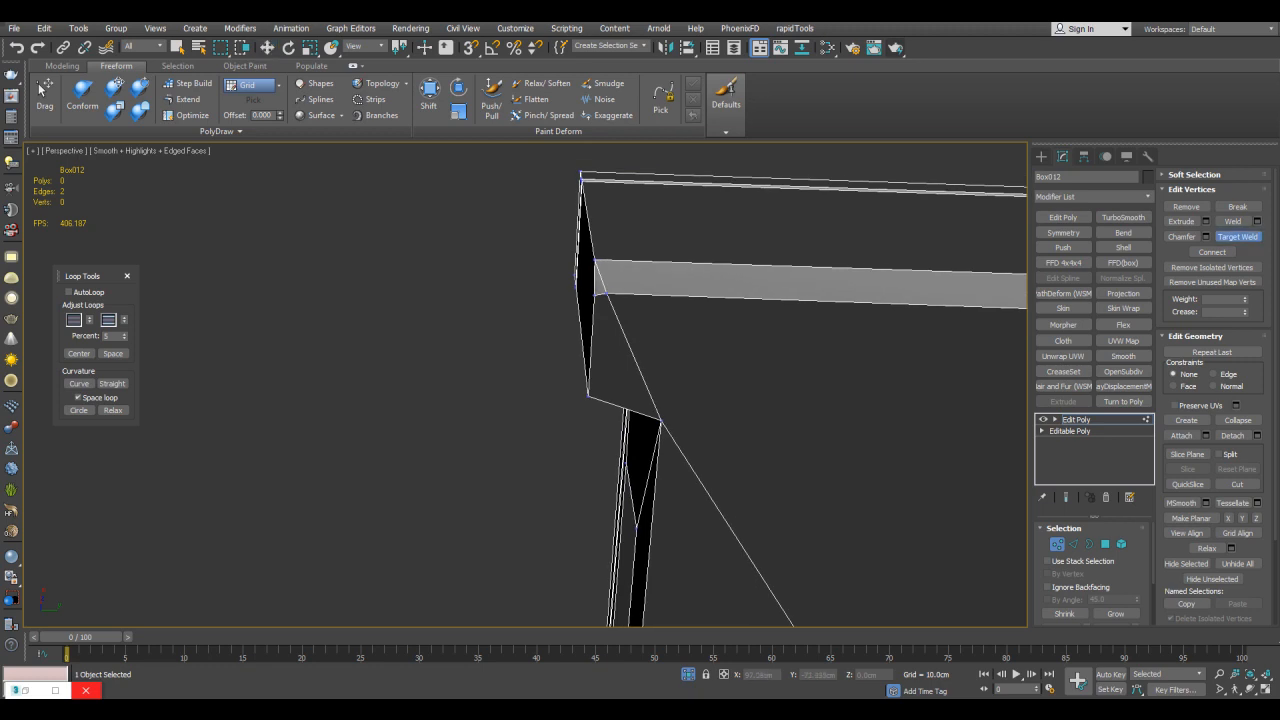
{"action": "middle_click_drag", "start_coordinate": [583, 252], "coordinate": [587, 260], "text": "alt"}
{"action": "key", "text": "s"}
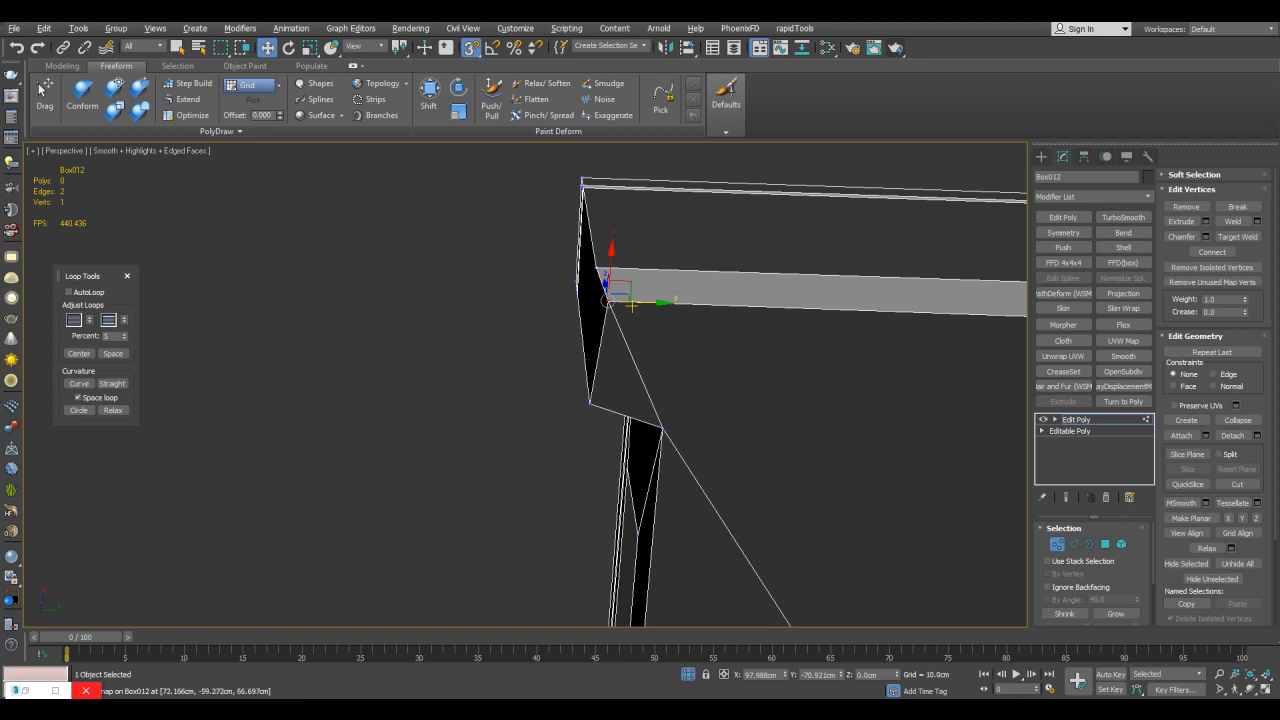
{"action": "left_click_drag", "start_coordinate": [606, 300], "coordinate": [589, 405]}
{"action": "middle_click_drag", "start_coordinate": [589, 405], "coordinate": [520, 400], "text": "alt"}
{"action": "scroll", "coordinate": [620, 332], "scroll_direction": "down", "scroll_amount": 6}
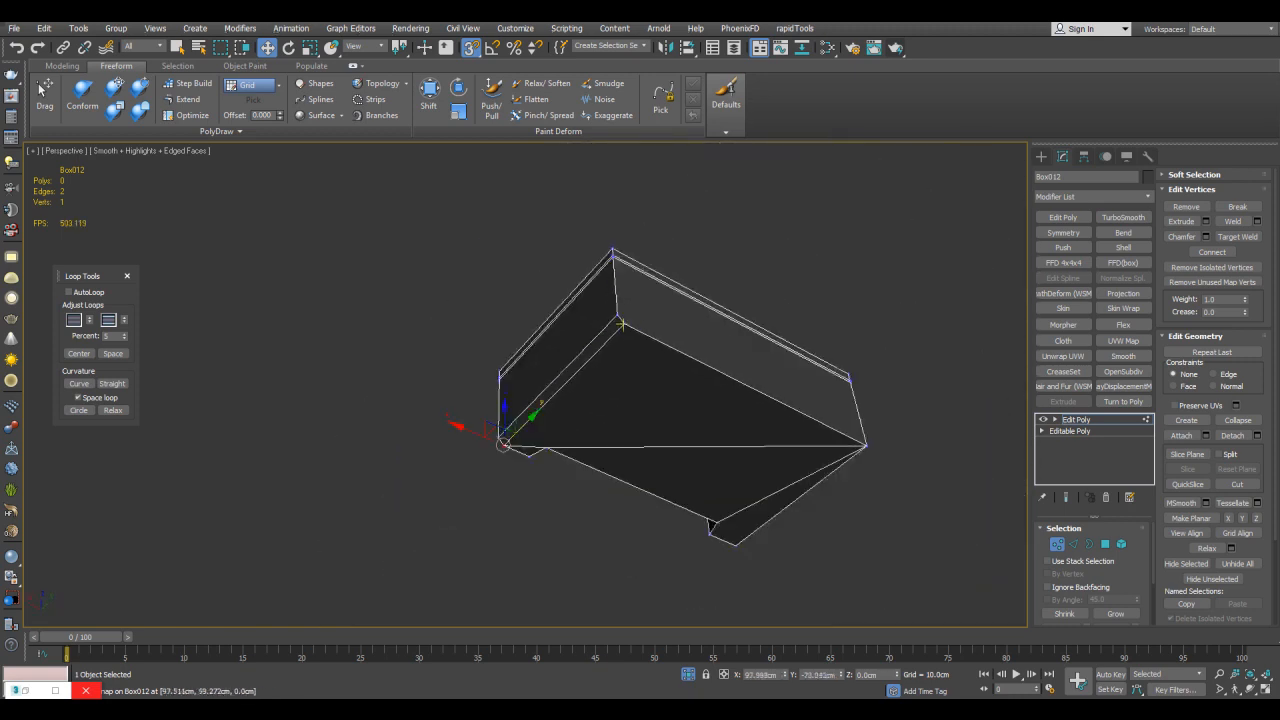
Step: Mirror the chamfered side with a Symmetry modifier and add an Edit Poly above it
{"action": "key", "text": "q"}
{"action": "left_click", "coordinate": [655, 560]}
{"action": "middle_click_drag", "start_coordinate": [655, 560], "coordinate": [656, 604], "text": "alt"}
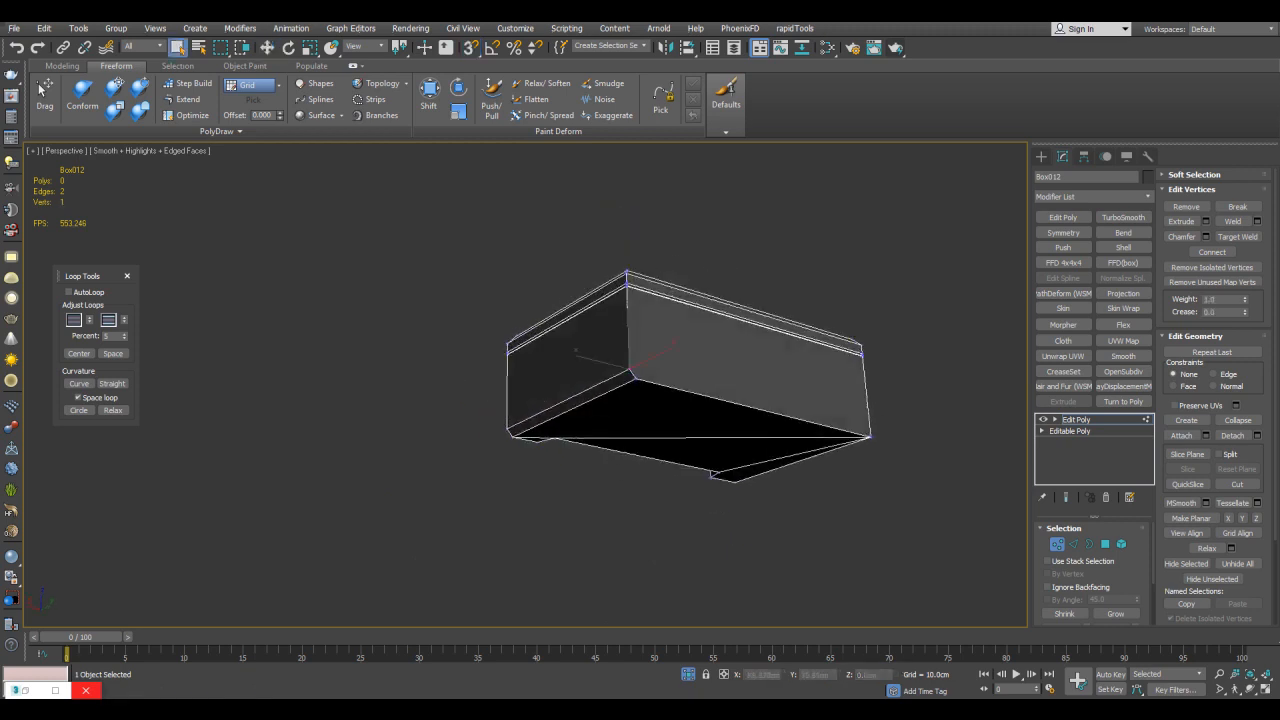
{"action": "middle_click_drag", "start_coordinate": [690, 400], "coordinate": [600, 405], "text": "alt"}
{"action": "key", "text": "1"}
{"action": "scroll", "coordinate": [430, 405], "scroll_direction": "up", "scroll_amount": 3}
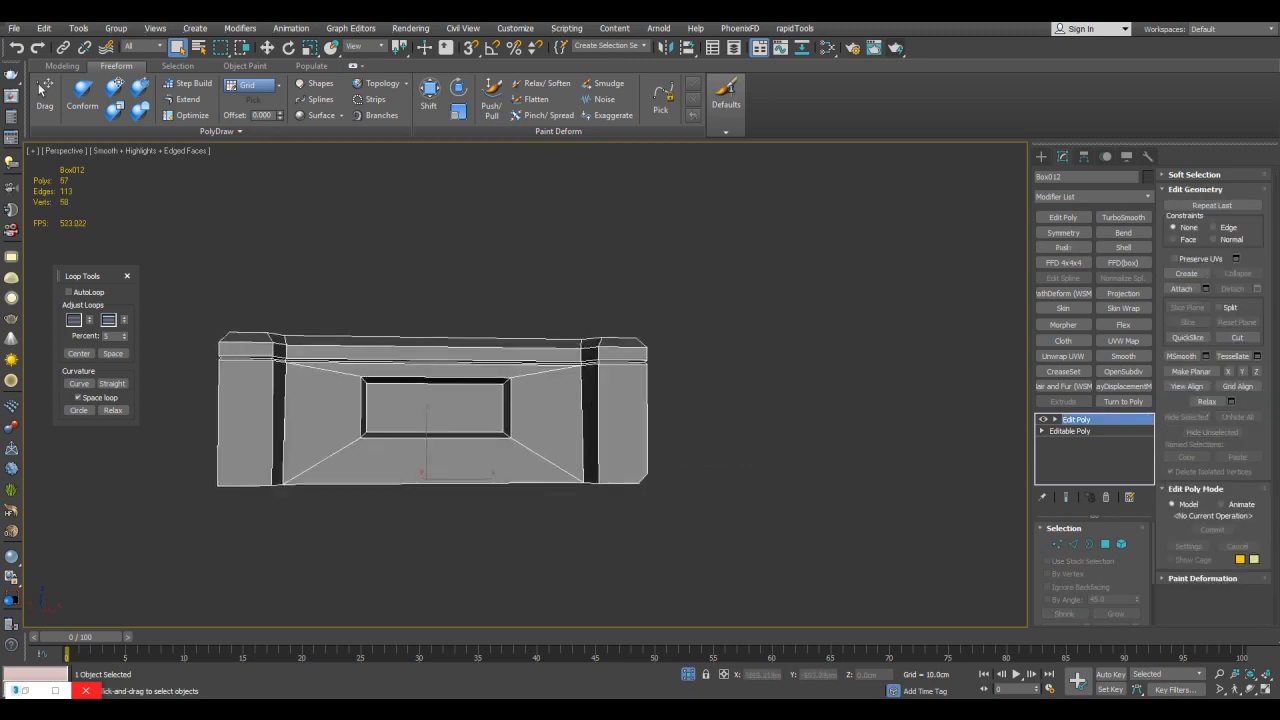
{"action": "left_click", "coordinate": [1063, 232]}
{"action": "left_click", "coordinate": [1063, 217]}
Step: Target-weld the surplus vertices at the middle of the box's rear bottom edge
{"action": "middle_click_drag", "start_coordinate": [600, 400], "coordinate": [645, 390], "text": "alt"}
{"action": "key", "text": "1"}
{"action": "key", "text": "ctrl+w"}
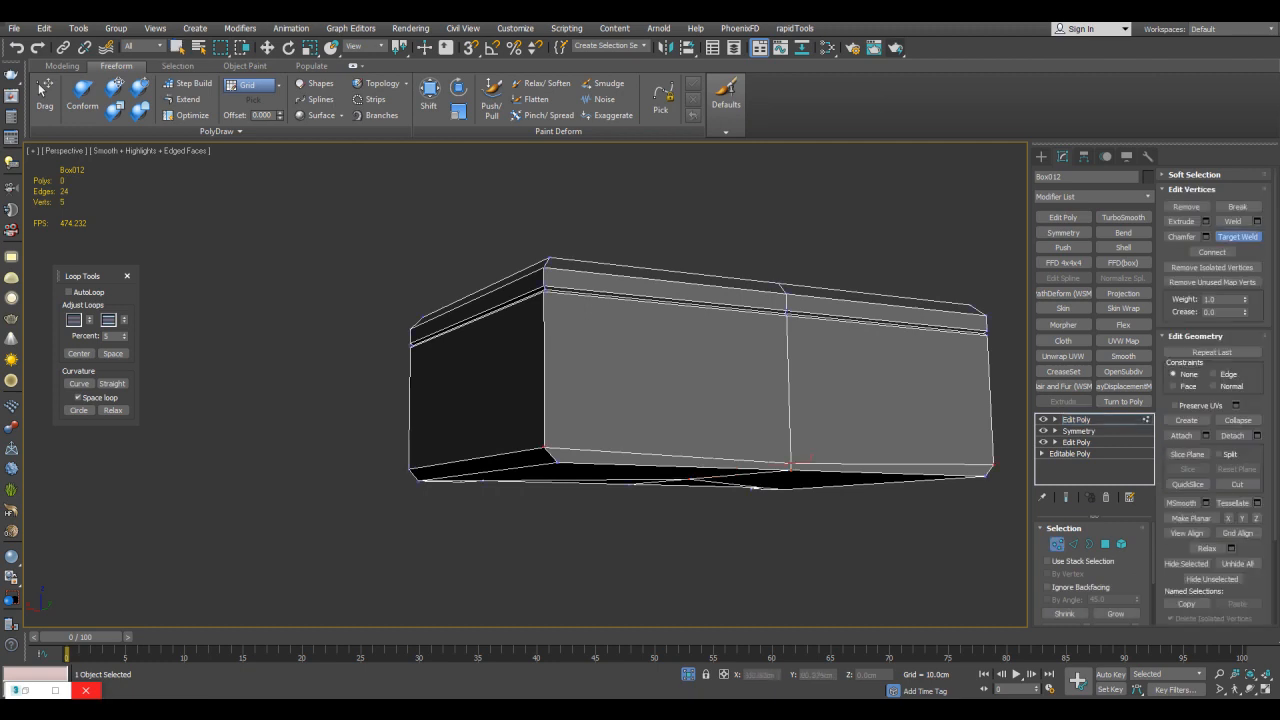
{"action": "key", "text": "2"}
{"action": "mouse_move", "coordinate": [600, 400]}
{"action": "middle_mouse_down", "text": "alt"}
{"action": "mouse_move", "coordinate": [520, 400]}
{"action": "mouse_move", "coordinate": [560, 390]}
{"action": "mouse_move", "coordinate": [550, 360]}
{"action": "mouse_move", "coordinate": [600, 350]}
{"action": "mouse_move", "coordinate": [600, 380]}
{"action": "middle_mouse_up", "text": "alt"}
{"action": "scroll", "coordinate": [500, 420], "scroll_direction": "up", "scroll_amount": 4}
{"action": "key", "text": "alt+x"}
{"action": "key", "text": "1"}
{"action": "key", "text": "alt+x"}
{"action": "left_click", "coordinate": [545, 517]}
Step: Remove the centre edge loop left by the symmetry and weld away the leftover vertices on the rear bottom edge
{"action": "key", "text": "2"}
{"action": "left_click", "coordinate": [535, 352]}
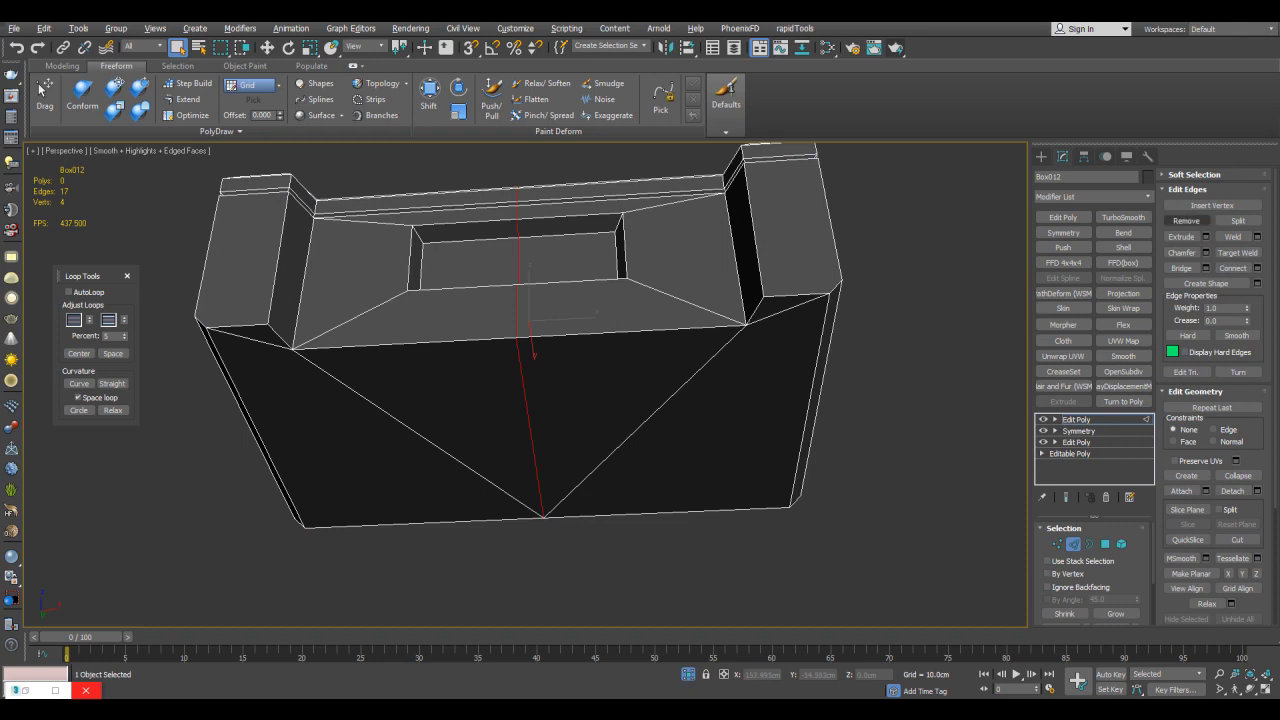
{"action": "left_click", "coordinate": [1186, 220]}
{"action": "key", "text": "1"}
{"action": "key", "text": "alt+x"}
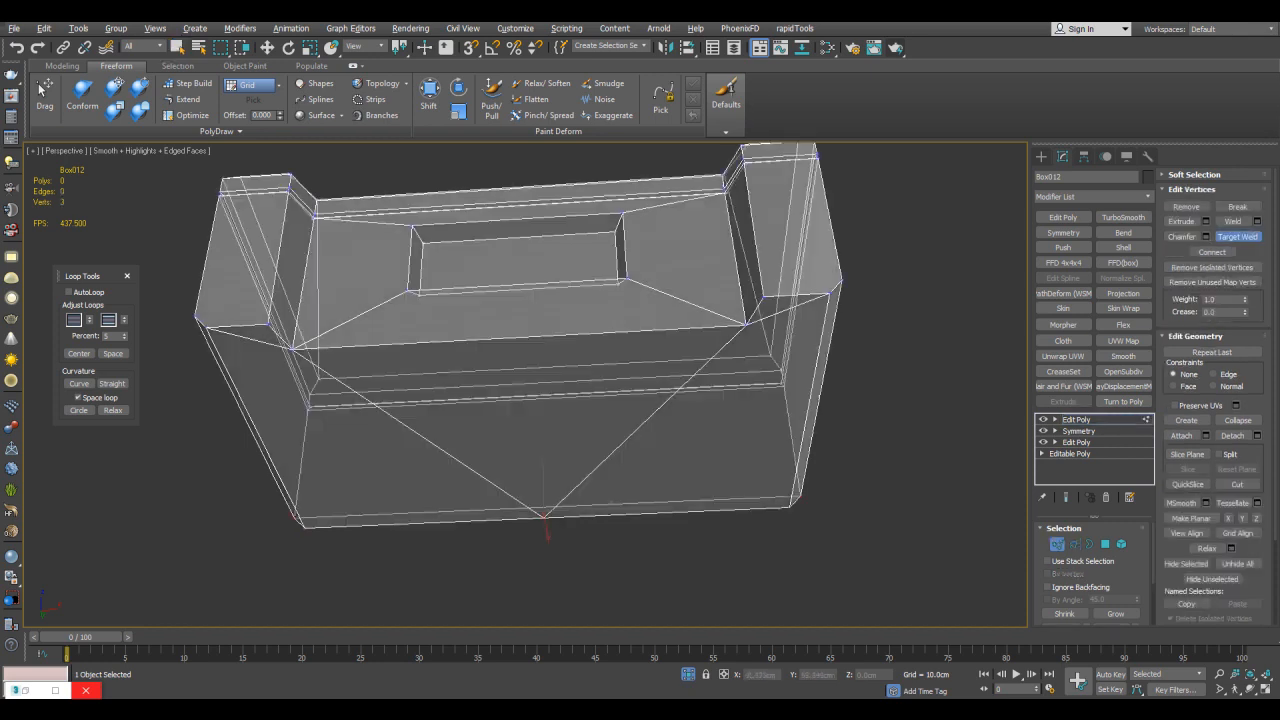
{"action": "key", "text": "q"}
{"action": "key", "text": "alt+x"}
{"action": "key", "text": "1"}
{"action": "scroll", "coordinate": [531, 530], "scroll_direction": "up", "scroll_amount": 6}
{"action": "scroll", "coordinate": [550, 410], "scroll_direction": "down", "scroll_amount": 6}
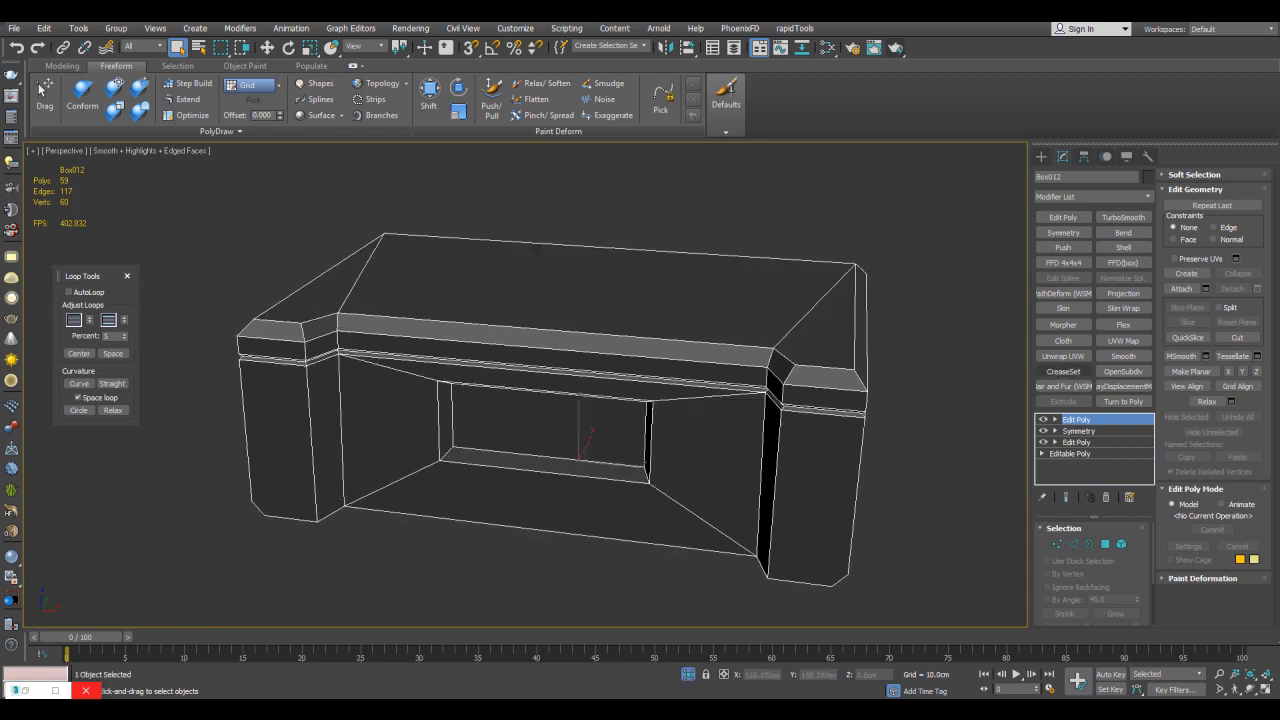
Step: Add an Unwrap UVW to the box and apply Flatten Mapping with a 45 degree threshold and 0.001 spacing
{"action": "left_click", "coordinate": [1062, 356]}
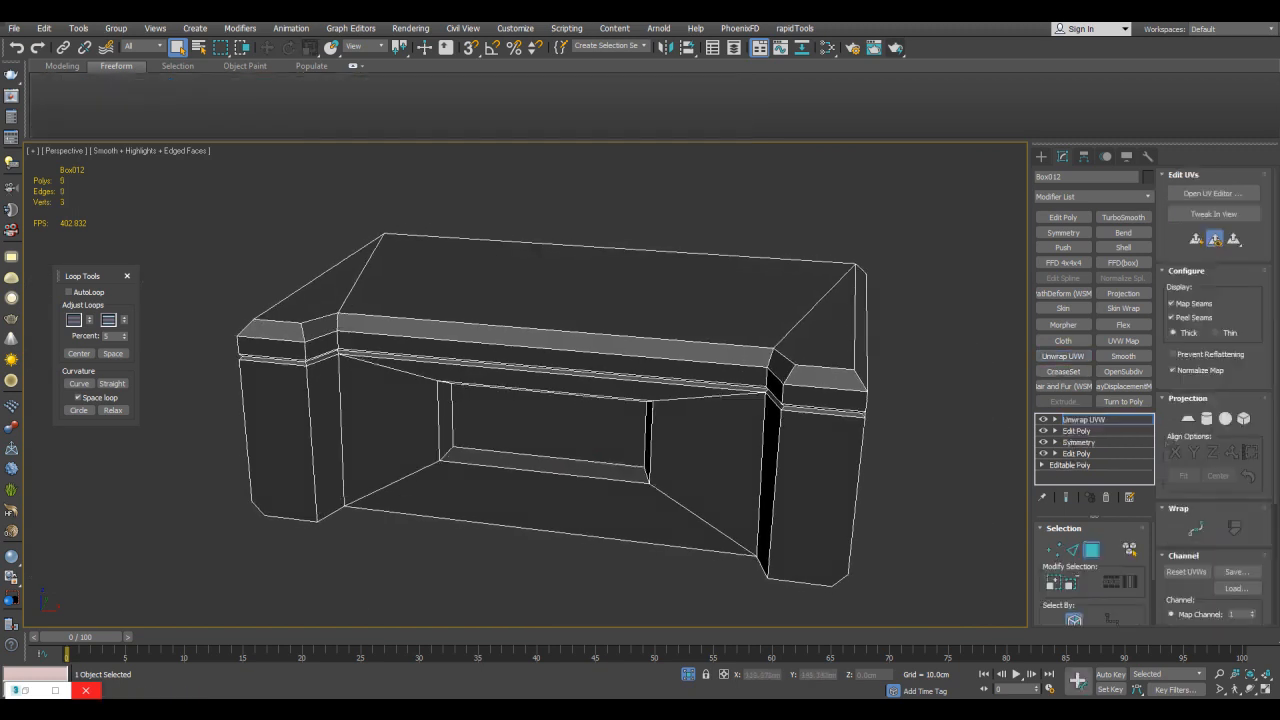
{"action": "left_click", "coordinate": [1213, 193]}
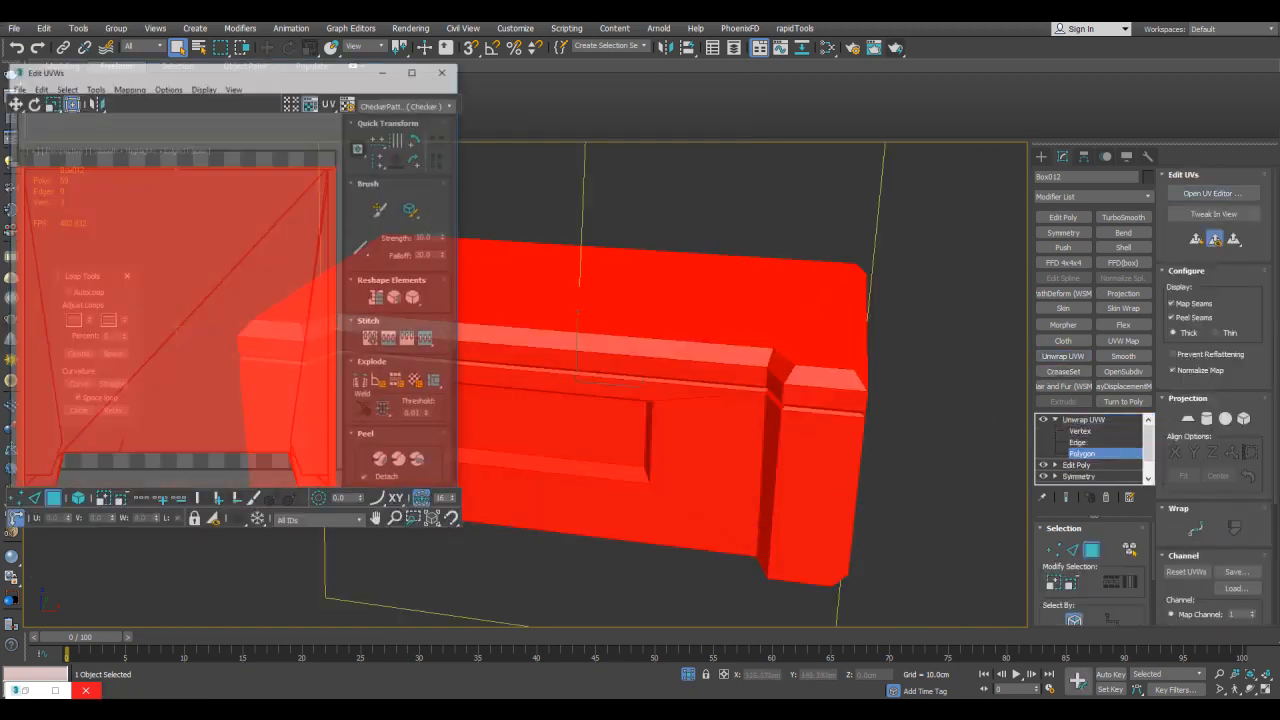
{"action": "left_click", "coordinate": [128, 86]}
{"action": "left_click", "coordinate": [162, 102]}
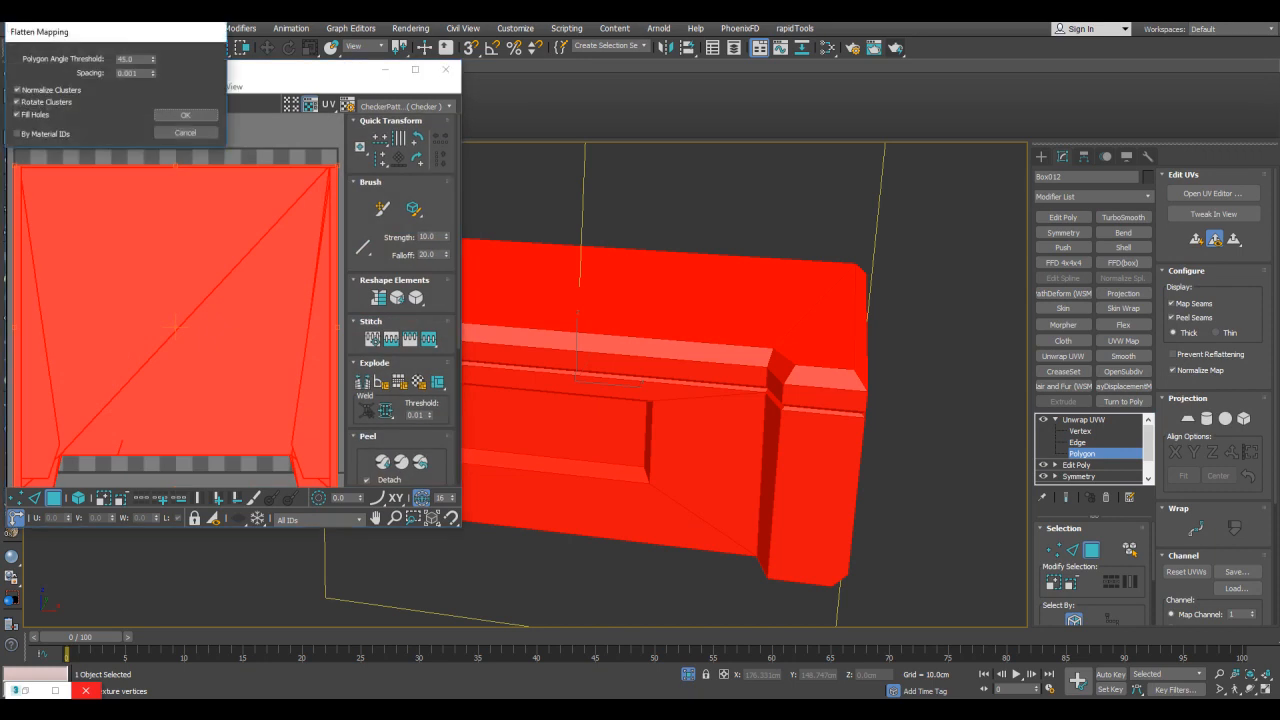
{"action": "key", "text": "Return"}
{"action": "key", "text": "ctrl+b"}
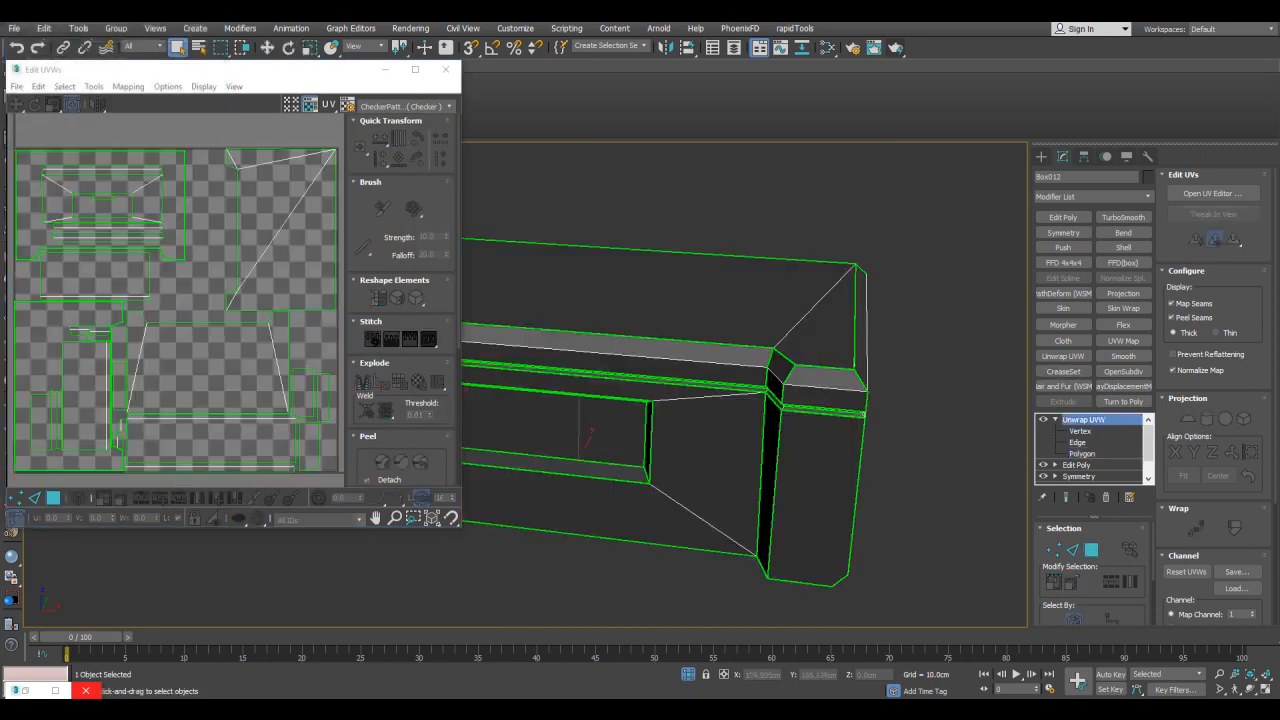
Step: Collapse the box's stack including the Unwrap UVW into an Editable Poly and check its chamfered corner against the crate
{"action": "right_click", "coordinate": [1083, 419]}
{"action": "left_click", "coordinate": [1115, 249]}
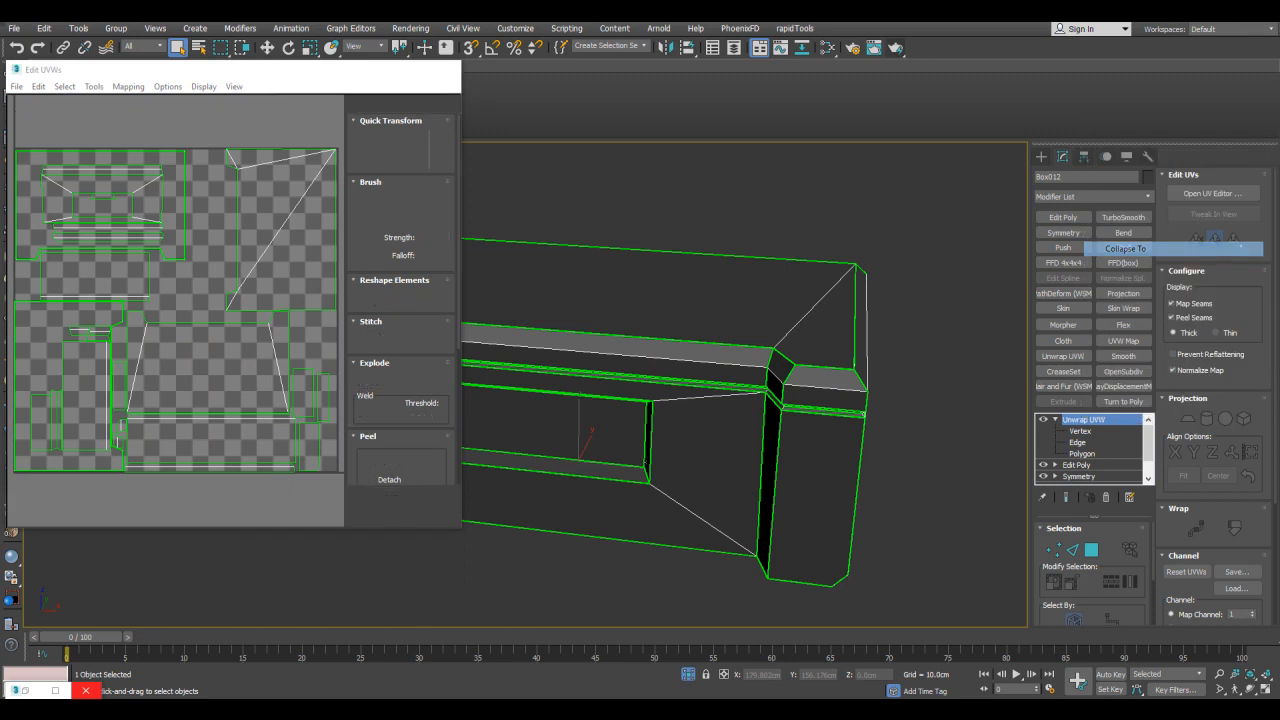
{"action": "scroll", "coordinate": [800, 380], "scroll_direction": "up", "scroll_amount": 3}
{"action": "middle_click_drag", "start_coordinate": [800, 380], "coordinate": [710, 368], "text": "alt"}
{"action": "scroll", "coordinate": [710, 368], "scroll_direction": "down", "scroll_amount": 3}
{"action": "mouse_move", "coordinate": [560, 400]}
{"action": "middle_mouse_down", "text": "alt"}
{"action": "mouse_move", "coordinate": [565, 345]}
{"action": "mouse_move", "coordinate": [560, 395]}
{"action": "middle_mouse_up", "text": "alt"}
{"action": "scroll", "coordinate": [560, 395], "scroll_direction": "up", "scroll_amount": 5}
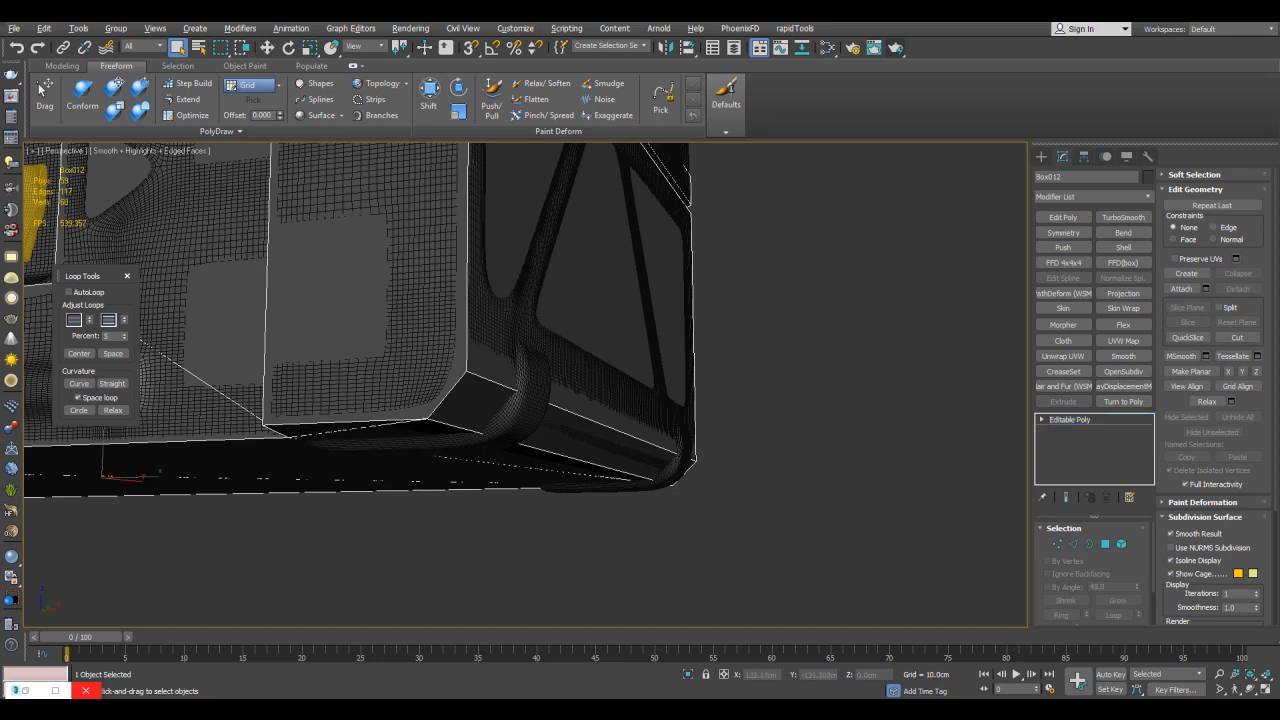
{"action": "key", "text": "z"}
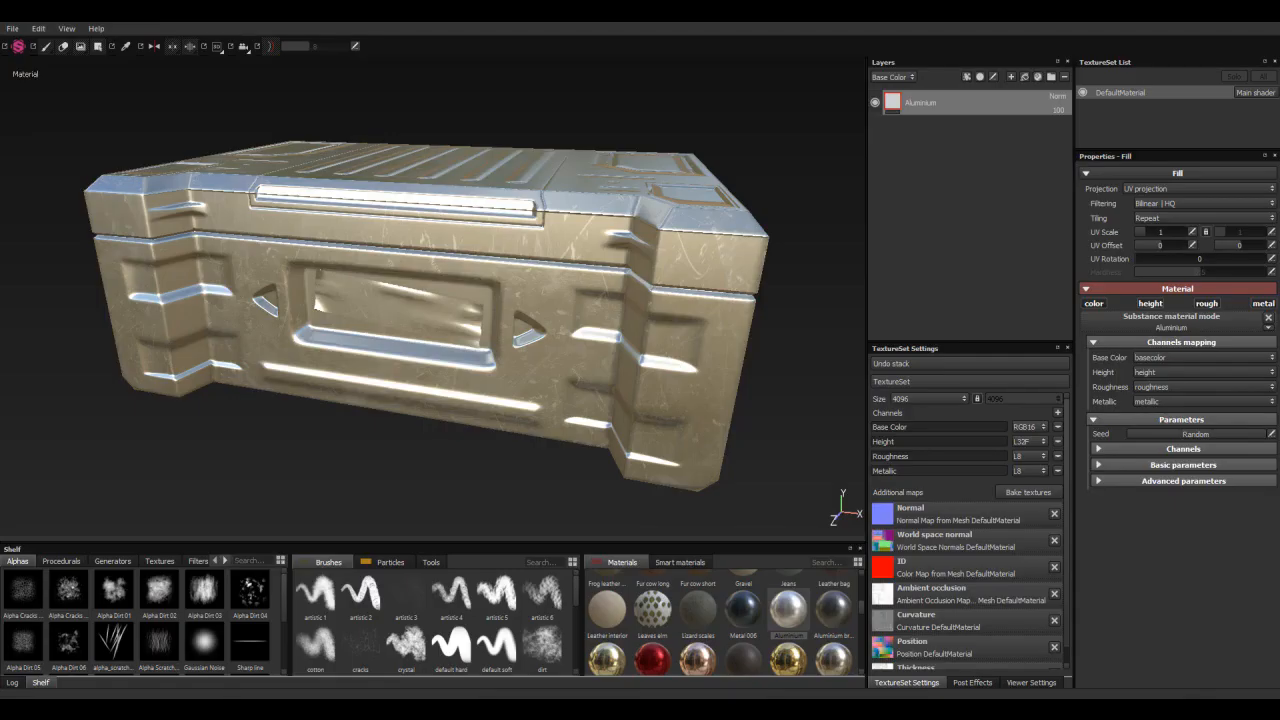
Step: Switch to Substance Painter and examine the front of the baked crate with its Aluminium material
{"action": "left_click_drag", "start_coordinate": [430, 300], "coordinate": [472, 295], "text": "alt"}
{"action": "middle_click_drag", "start_coordinate": [472, 295], "coordinate": [492, 190], "text": "alt"}
{"action": "scroll", "coordinate": [433, 296], "scroll_direction": "up", "scroll_amount": 2}
{"action": "left_click_drag", "start_coordinate": [433, 320], "coordinate": [436, 260], "text": "alt"}
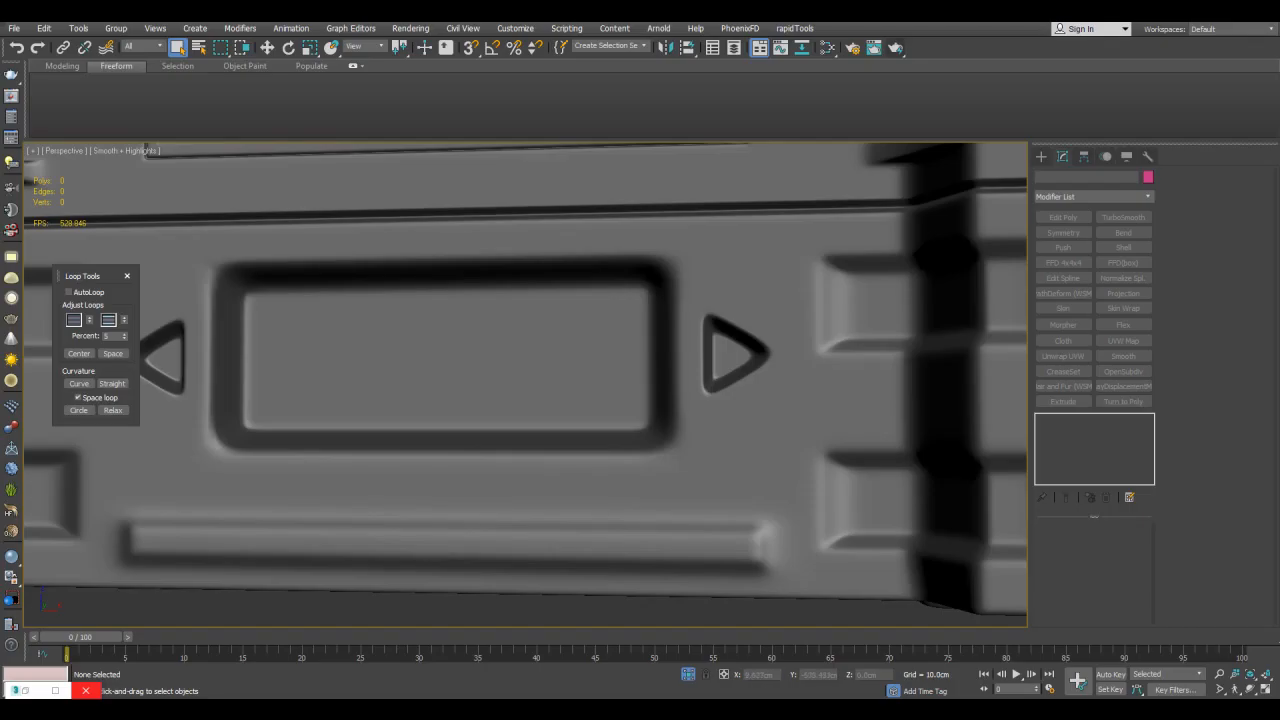
Step: Switch back to 3ds Max, display edged faces and add an Edit Poly to the low-poly box
{"action": "scroll", "coordinate": [525, 385], "scroll_direction": "down", "scroll_amount": 6}
{"action": "key", "text": "F4"}
{"action": "middle_click_drag", "start_coordinate": [383, 368], "coordinate": [262, 355], "text": "alt"}
{"action": "left_click", "coordinate": [365, 400]}
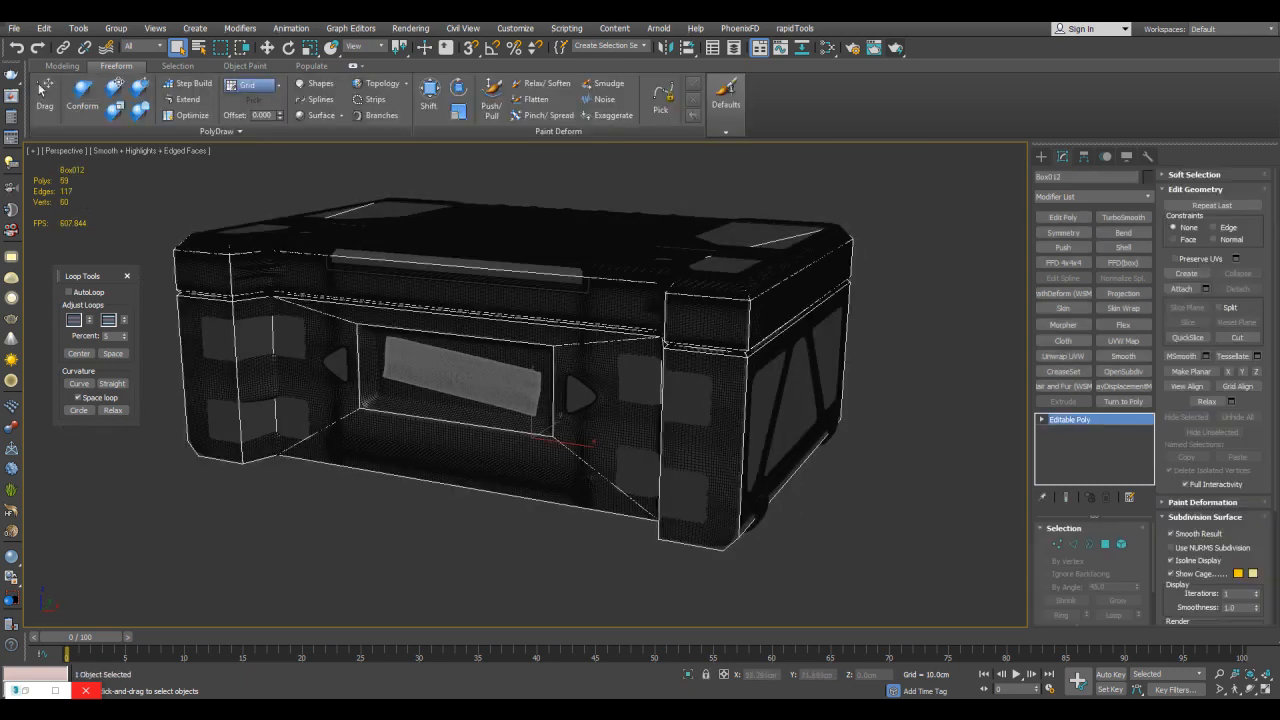
{"action": "left_click", "coordinate": [1063, 217]}
Step: Move the box's front vertices outward so the low-poly surface encloses the front of the high-poly crate
{"action": "middle_click_drag", "start_coordinate": [560, 380], "coordinate": [445, 430], "text": "alt"}
{"action": "key", "text": "1"}
{"action": "left_click_drag", "start_coordinate": [565, 556], "coordinate": [572, 580]}
{"action": "key", "text": "w"}
{"action": "middle_click_drag", "start_coordinate": [572, 560], "coordinate": [715, 545], "text": "alt"}
{"action": "key", "text": "z"}
{"action": "key", "text": "F4"}
{"action": "scroll", "coordinate": [525, 385], "scroll_direction": "up", "scroll_amount": 4}
{"action": "key", "text": "F4"}
{"action": "left_click_drag", "start_coordinate": [554, 335], "coordinate": [535, 343]}
{"action": "scroll", "coordinate": [530, 380], "scroll_direction": "down", "scroll_amount": 5}
{"action": "mouse_move", "coordinate": [530, 380]}
{"action": "middle_mouse_down", "text": "alt"}
{"action": "mouse_move", "coordinate": [570, 375]}
{"action": "mouse_move", "coordinate": [430, 385]}
{"action": "mouse_move", "coordinate": [520, 362]}
{"action": "middle_mouse_up", "text": "alt"}
{"action": "scroll", "coordinate": [430, 385], "scroll_direction": "up", "scroll_amount": 2}
{"action": "key", "text": "1"}
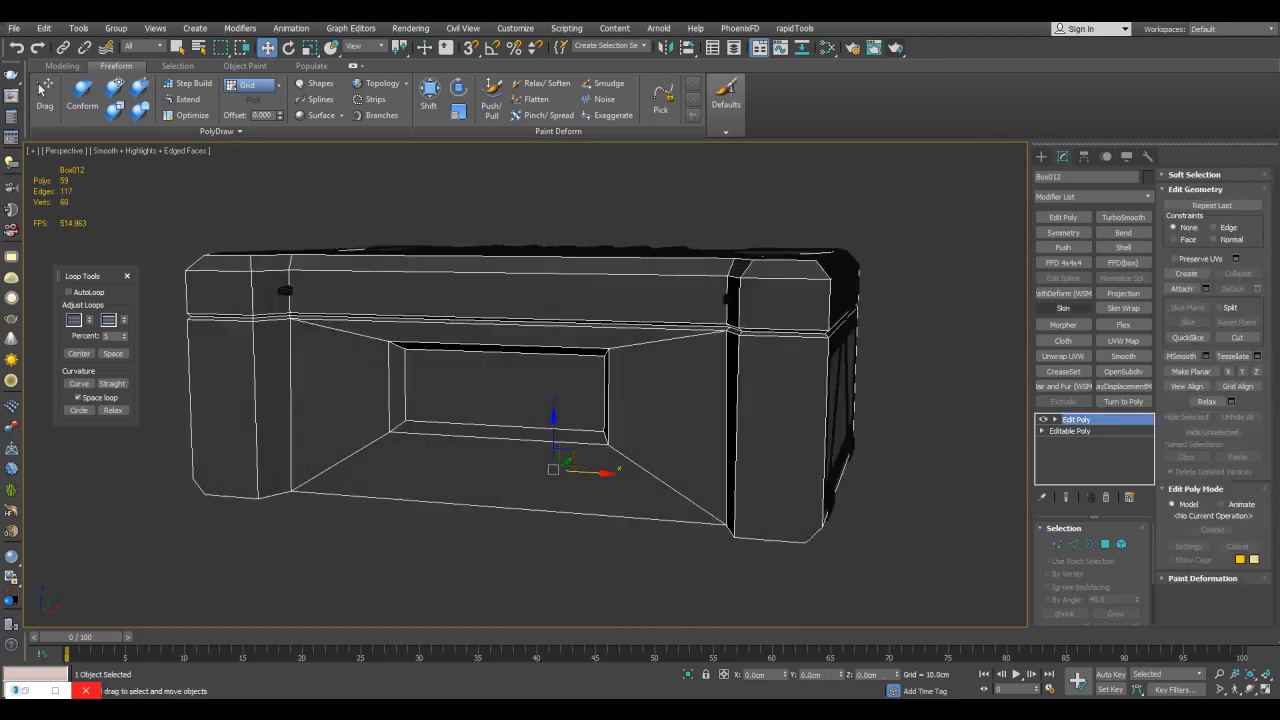
Step: Add a Push modifier to the low-poly box with a push value of about 5 cm
{"action": "left_click", "coordinate": [1063, 247]}
{"action": "middle_click_drag", "start_coordinate": [780, 318], "coordinate": [795, 318], "text": "alt"}
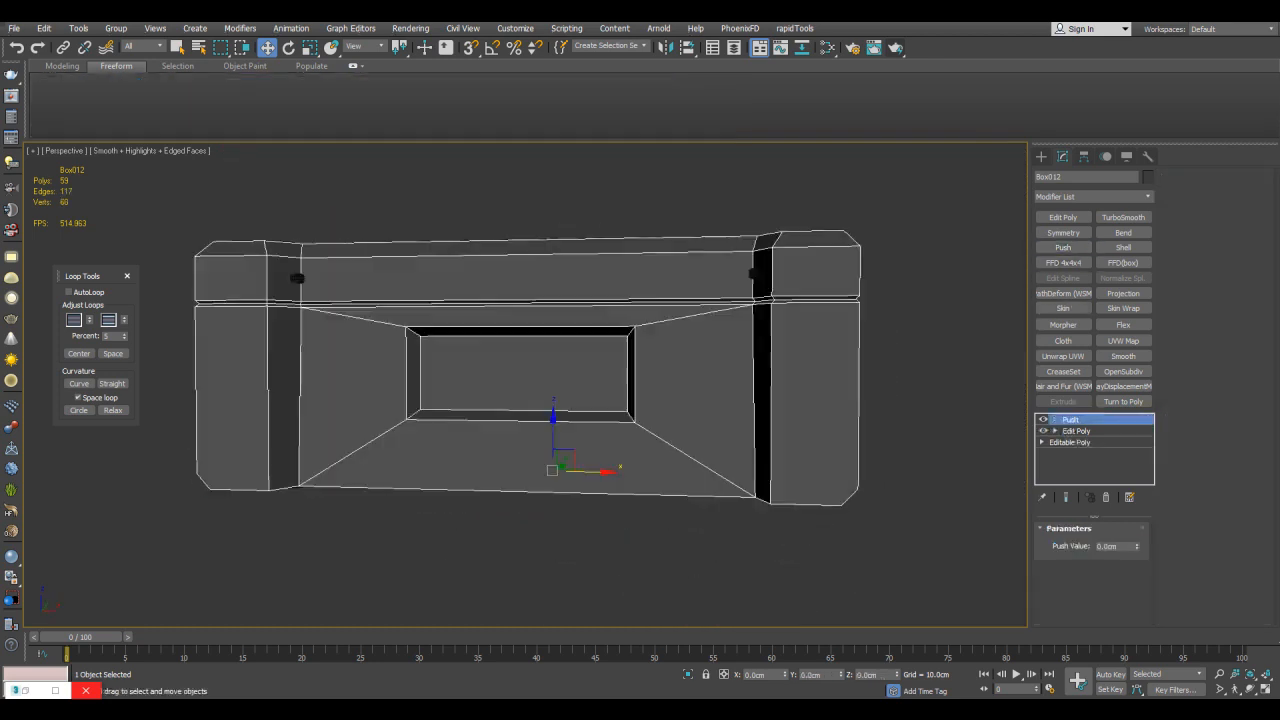
{"action": "scroll", "coordinate": [795, 318], "scroll_direction": "up", "scroll_amount": 5}
{"action": "left_click_drag", "start_coordinate": [1137, 546], "coordinate": [1120, 265]}
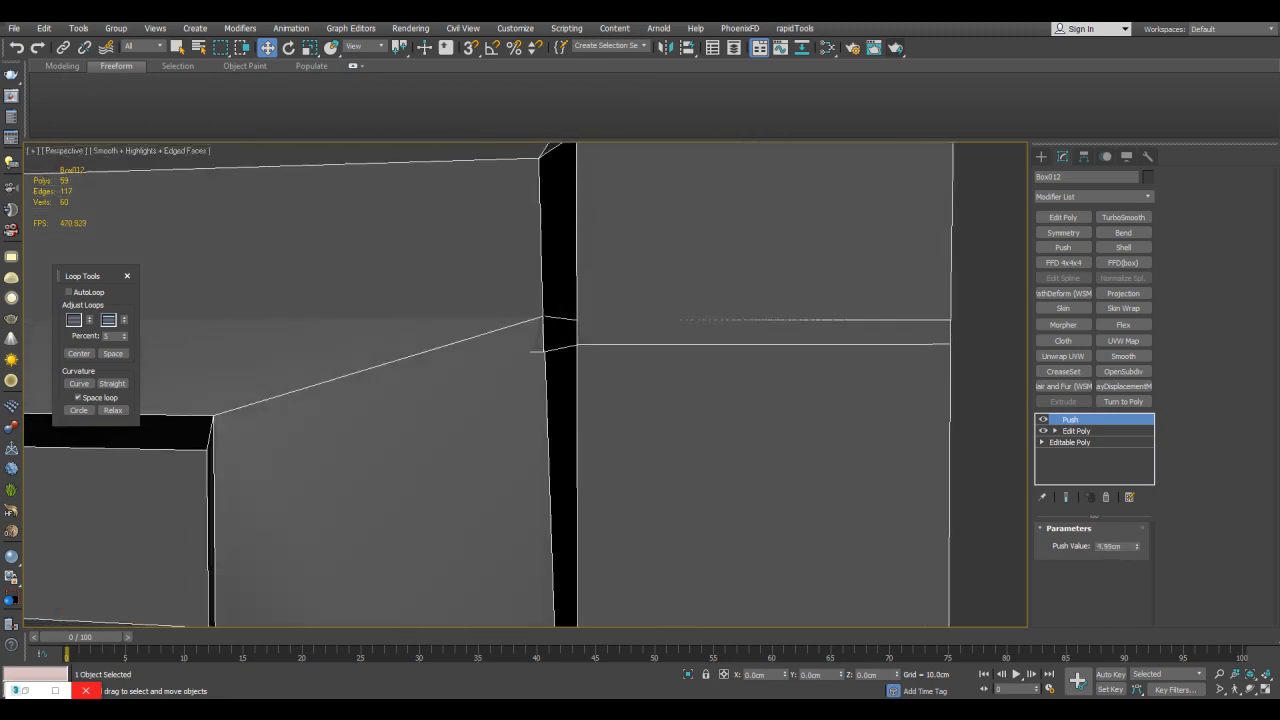
{"action": "scroll", "coordinate": [720, 336], "scroll_direction": "down", "scroll_amount": 3}
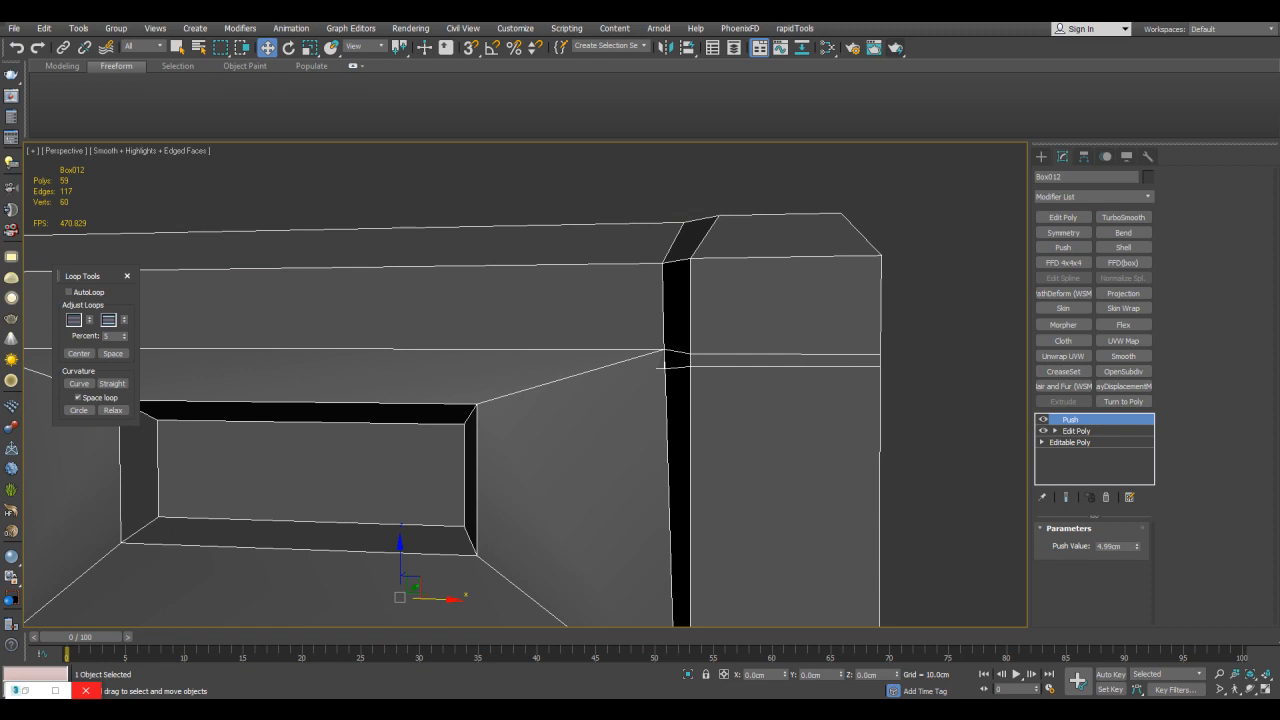
Step: Delete the Push modifier from the low-poly box, keeping the Edit Poly modifier
{"action": "right_click", "coordinate": [1070, 419]}
{"action": "left_click", "coordinate": [1090, 149]}
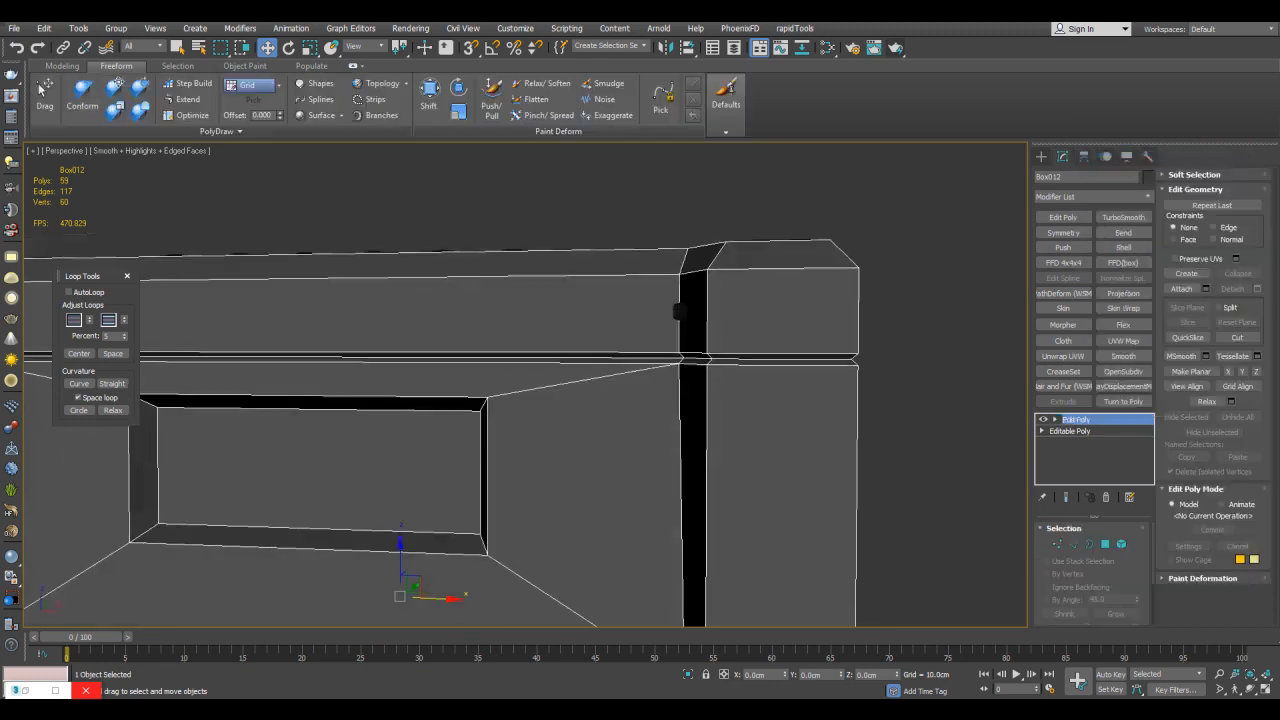
{"action": "middle_click_drag", "start_coordinate": [520, 400], "coordinate": [527, 390]}
{"action": "scroll", "coordinate": [950, 350], "scroll_direction": "down", "scroll_amount": 5}
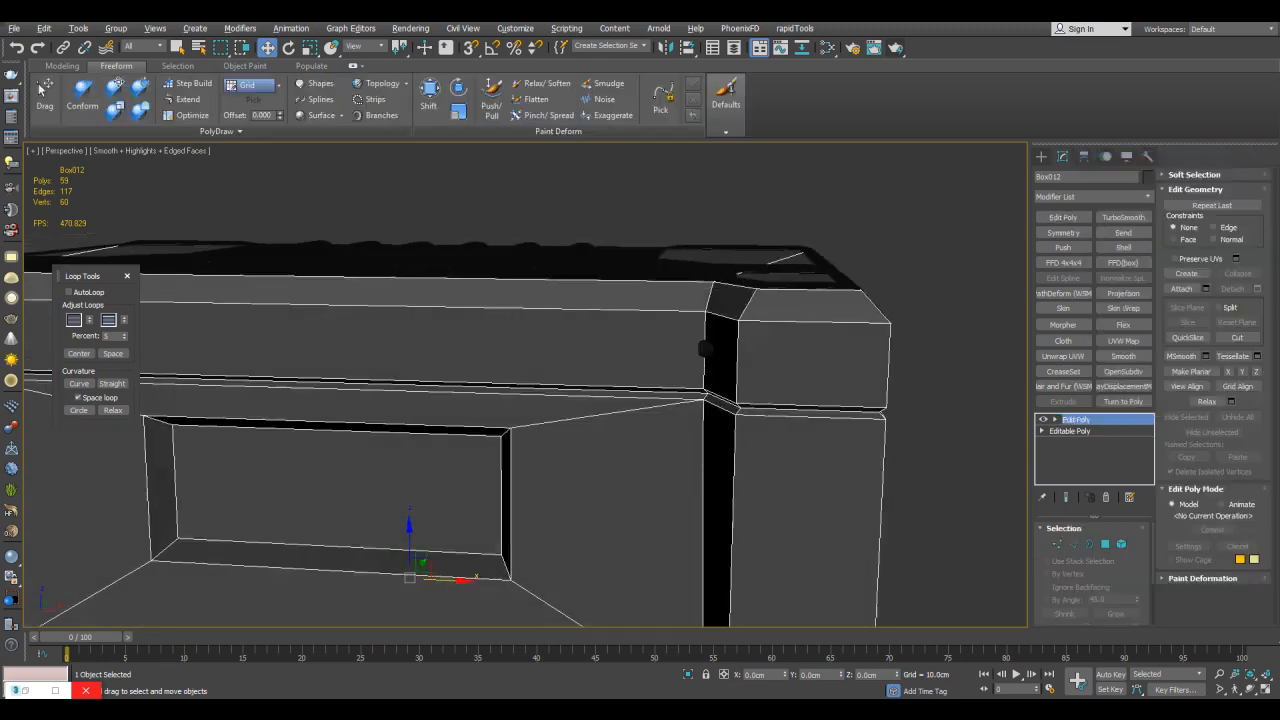
Step: Make the low-poly box see-through and move its side vertices slightly outward to enclose the sides of the high-poly crate
{"action": "key", "text": "1"}
{"action": "scroll", "coordinate": [790, 480], "scroll_direction": "up", "scroll_amount": 5}
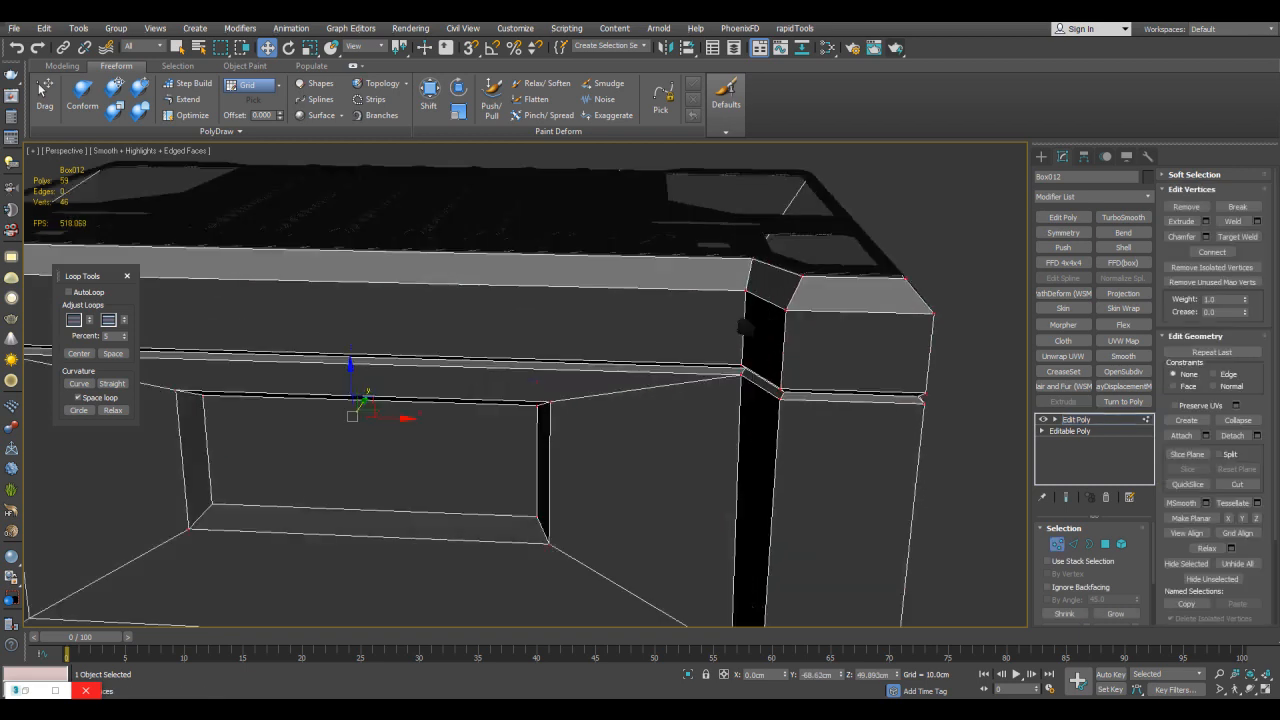
{"action": "key", "text": "alt+x"}
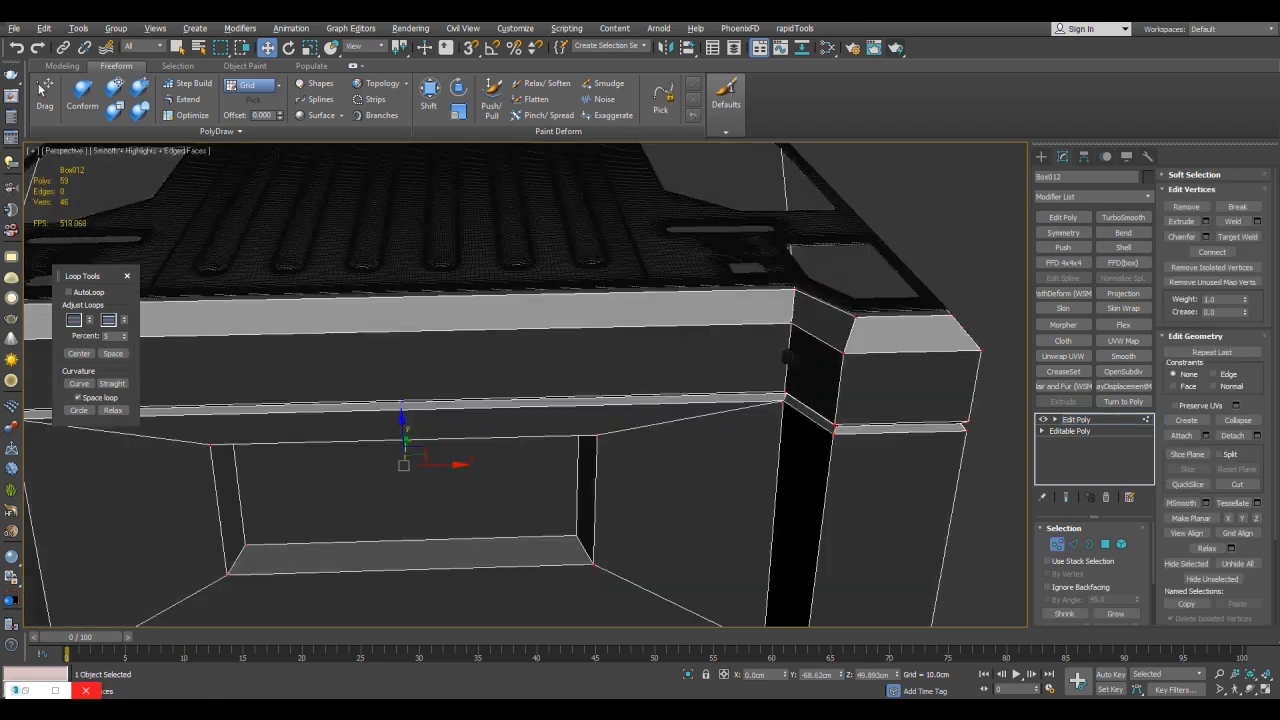
{"action": "scroll", "coordinate": [460, 400], "scroll_direction": "down", "scroll_amount": 6}
{"action": "left_click_drag", "start_coordinate": [728, 575], "coordinate": [810, 580]}
{"action": "left_click_drag", "start_coordinate": [710, 398], "coordinate": [706, 398]}
{"action": "middle_click_drag", "start_coordinate": [520, 400], "coordinate": [728, 408], "text": "alt"}
{"action": "left_click_drag", "start_coordinate": [306, 290], "coordinate": [943, 355]}
{"action": "mouse_move", "coordinate": [943, 355]}
{"action": "middle_mouse_down", "text": "alt"}
{"action": "mouse_move", "coordinate": [688, 457]}
{"action": "mouse_move", "coordinate": [700, 380]}
{"action": "mouse_move", "coordinate": [720, 330]}
{"action": "mouse_move", "coordinate": [740, 320]}
{"action": "mouse_move", "coordinate": [700, 378]}
{"action": "mouse_move", "coordinate": [965, 350]}
{"action": "middle_mouse_up", "text": "alt"}
{"action": "left_click_drag", "start_coordinate": [504, 234], "coordinate": [422, 576]}
{"action": "middle_click_drag", "start_coordinate": [422, 576], "coordinate": [440, 560], "text": "alt"}
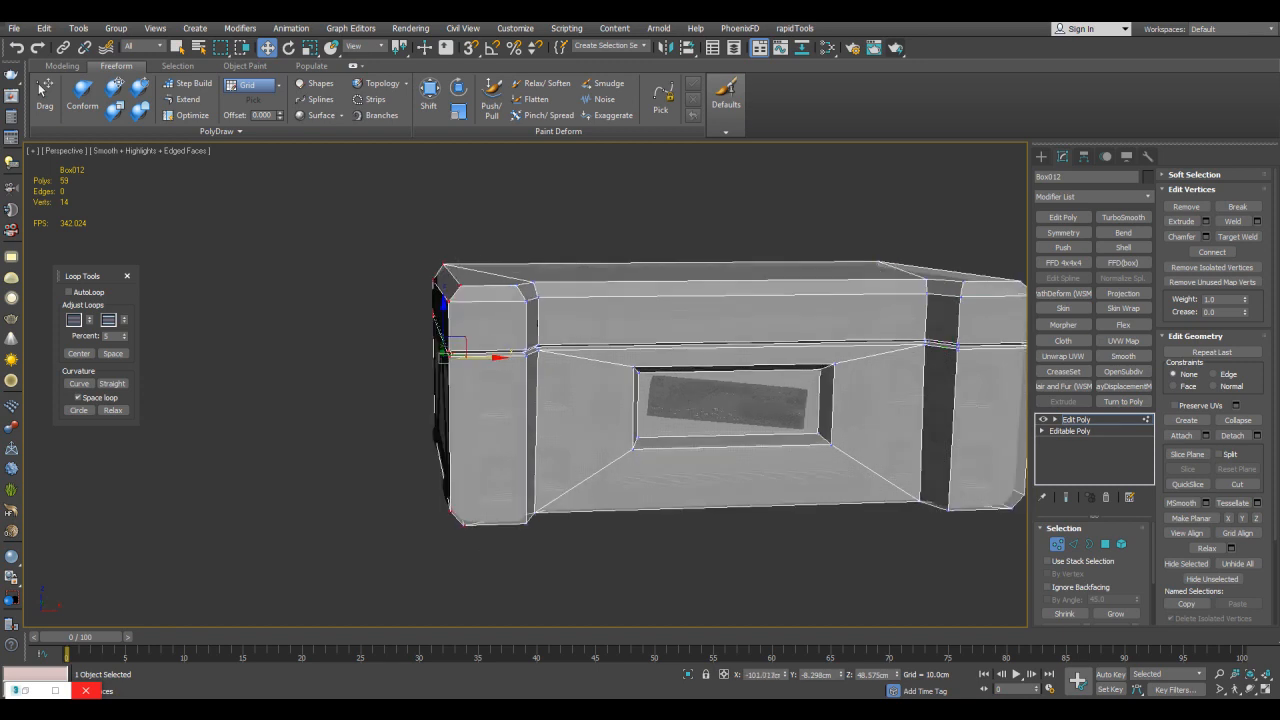
{"action": "left_click_drag", "start_coordinate": [483, 357], "coordinate": [479, 357]}
Step: Move the recessed front panel polygon slightly along the Y axis to fit the high-poly recess
{"action": "middle_click_drag", "start_coordinate": [537, 323], "coordinate": [440, 362], "text": "alt"}
{"action": "scroll", "coordinate": [765, 430], "scroll_direction": "up", "scroll_amount": 4}
{"action": "key", "text": "4"}
{"action": "left_click", "coordinate": [787, 485]}
{"action": "scroll", "coordinate": [688, 425], "scroll_direction": "up", "scroll_amount": 3}
{"action": "middle_click_drag", "start_coordinate": [688, 425], "coordinate": [645, 450], "text": "alt"}
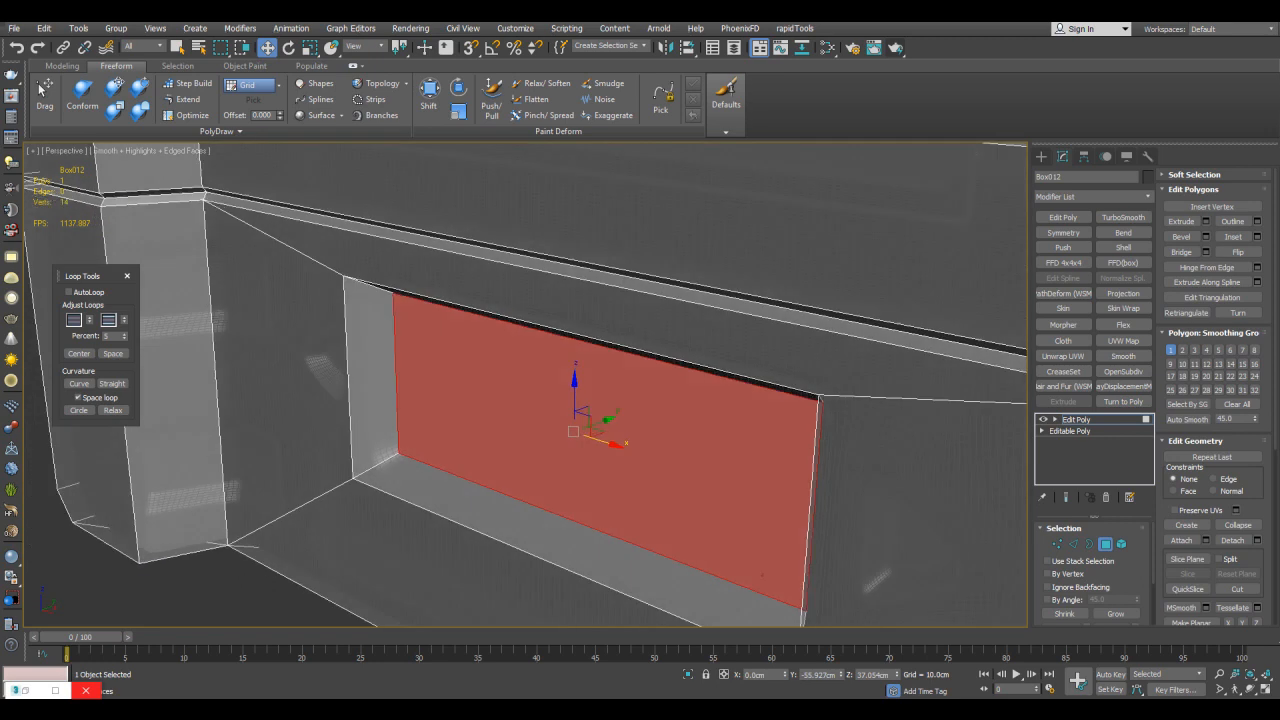
{"action": "left_click_drag", "start_coordinate": [603, 422], "coordinate": [605, 421]}
{"action": "scroll", "coordinate": [605, 421], "scroll_direction": "down", "scroll_amount": 3}
{"action": "middle_click_drag", "start_coordinate": [605, 421], "coordinate": [615, 430], "text": "alt"}
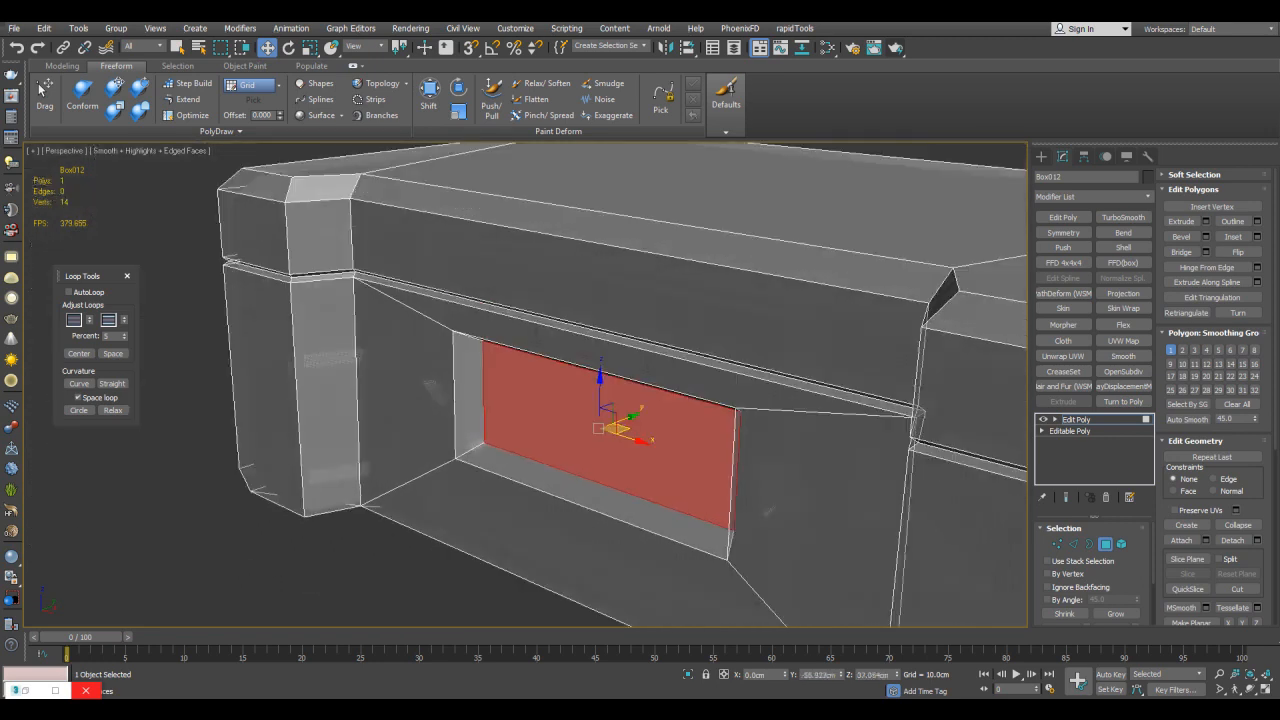
Step: Move the vertices at the back of the low-poly box outward along Y to cover the high-poly crate
{"action": "scroll", "coordinate": [605, 421], "scroll_direction": "down", "scroll_amount": 4}
{"action": "middle_click_drag", "start_coordinate": [605, 421], "coordinate": [520, 428], "text": "alt"}
{"action": "key", "text": "1"}
{"action": "left_click_drag", "start_coordinate": [666, 270], "coordinate": [768, 502]}
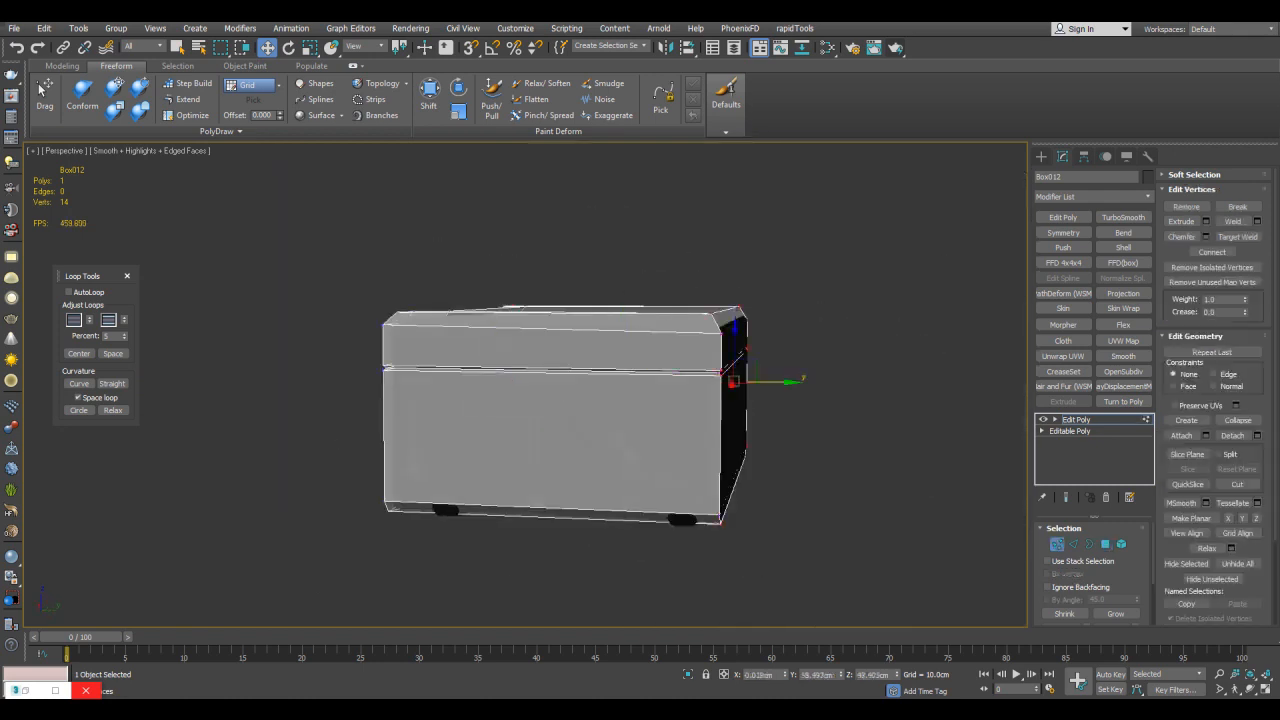
{"action": "left_click_drag", "start_coordinate": [760, 381], "coordinate": [767, 381]}
{"action": "middle_click_drag", "start_coordinate": [600, 420], "coordinate": [530, 424], "text": "alt"}
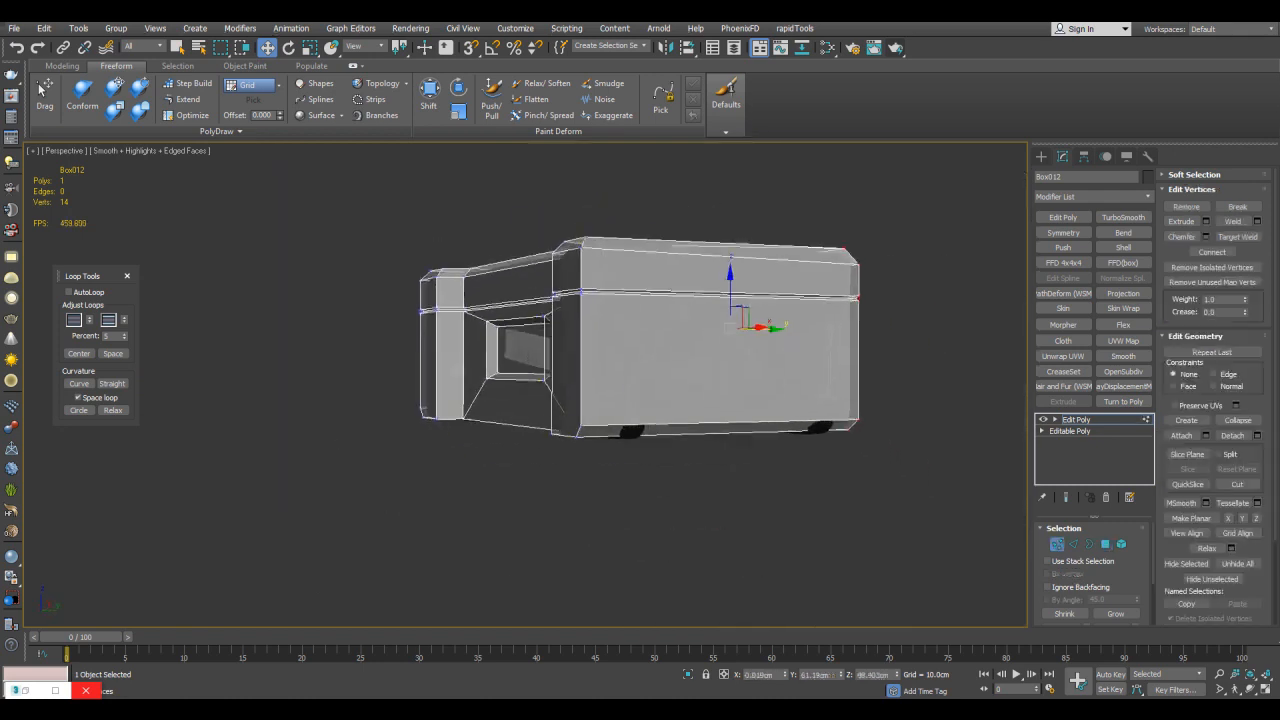
Step: Nudge the remaining outer vertices so the low-poly box encloses the crate, and leave vertex editing
{"action": "left_click_drag", "start_coordinate": [894, 485], "coordinate": [896, 485]}
{"action": "mouse_move", "coordinate": [800, 460]}
{"action": "middle_mouse_down", "text": "alt"}
{"action": "mouse_move", "coordinate": [690, 455]}
{"action": "mouse_move", "coordinate": [806, 448]}
{"action": "middle_mouse_up", "text": "alt"}
{"action": "left_click_drag", "start_coordinate": [588, 410], "coordinate": [588, 418]}
{"action": "middle_click_drag", "start_coordinate": [590, 420], "coordinate": [740, 430], "text": "alt"}
{"action": "key", "text": "1"}
{"action": "scroll", "coordinate": [665, 440], "scroll_direction": "up", "scroll_amount": 4}
{"action": "scroll", "coordinate": [515, 375], "scroll_direction": "down", "scroll_amount": 6}
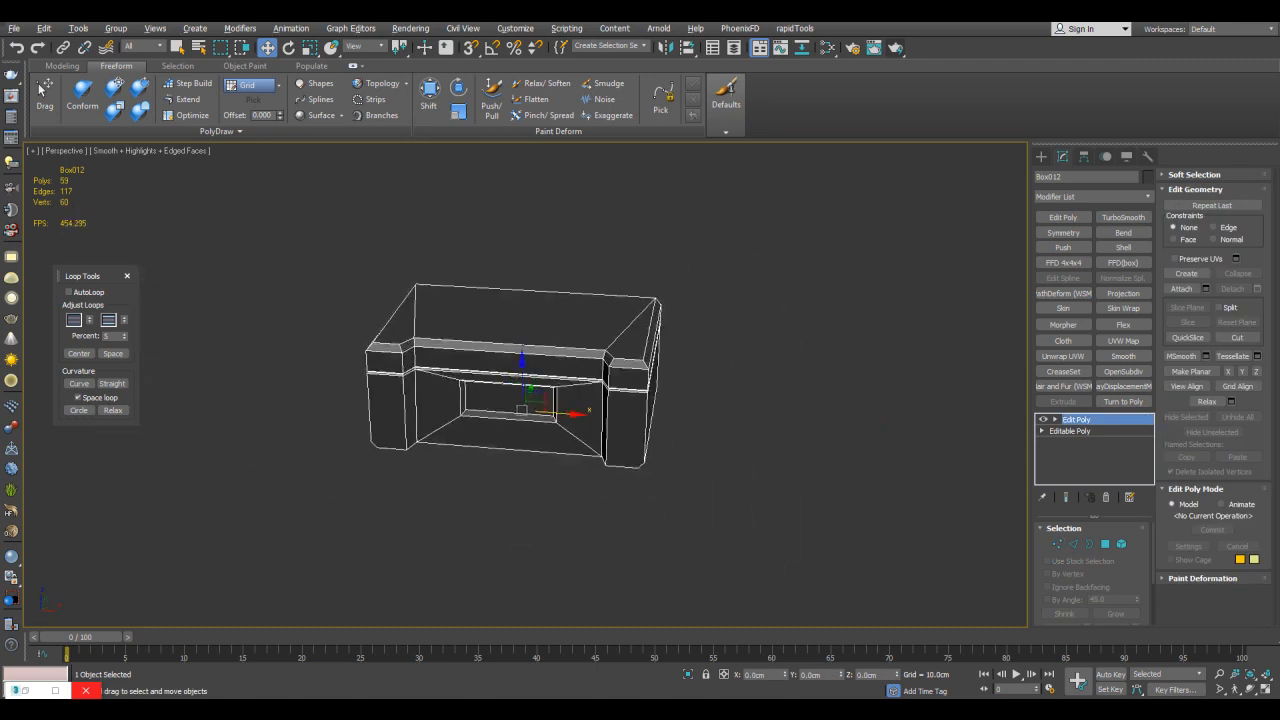
Step: Clone the low-poly box beside itself as a single copy and delete the Edit Poly modifier from the original
{"action": "left_click_drag", "start_coordinate": [570, 413], "coordinate": [881, 434], "text": "shift"}
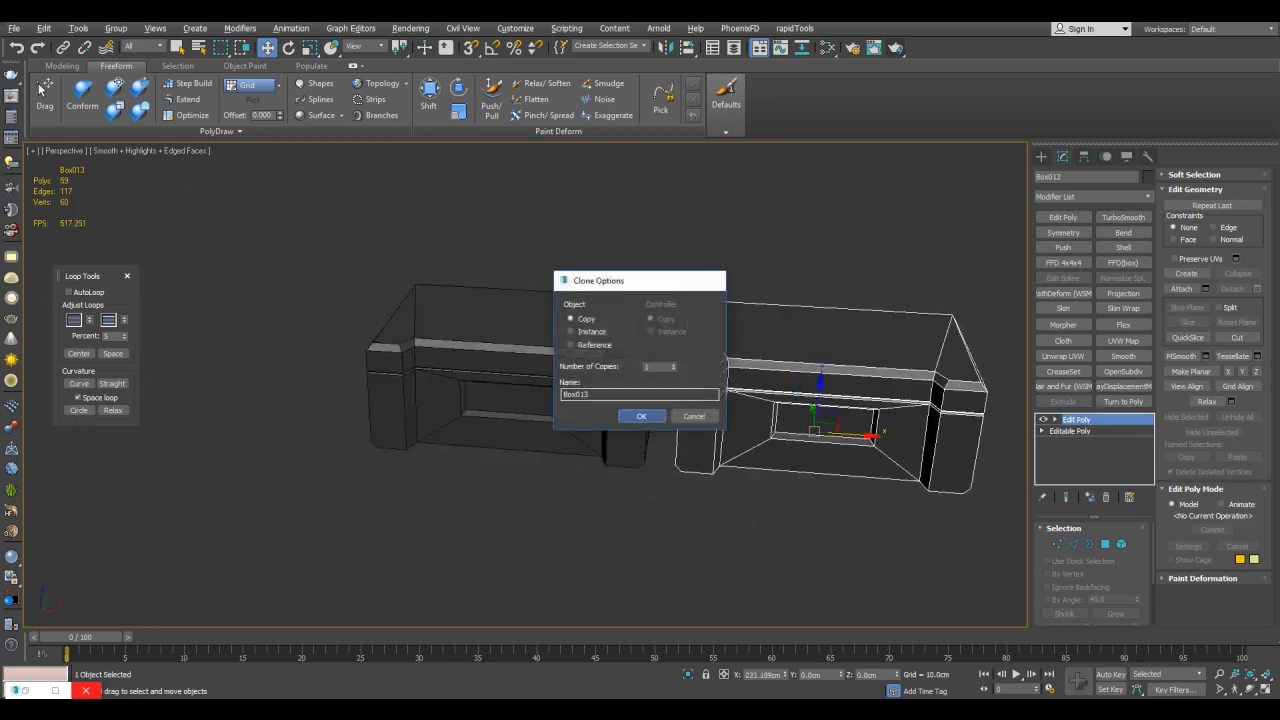
{"action": "left_click", "coordinate": [642, 417]}
{"action": "left_click", "coordinate": [630, 415]}
{"action": "right_click", "coordinate": [1076, 420]}
{"action": "left_click", "coordinate": [1114, 151]}
Step: Apply FFD 4x4x4 to the original low-poly box and scale all its control points to about 106% along Y
{"action": "middle_click_drag", "start_coordinate": [600, 400], "coordinate": [700, 403]}
{"action": "key", "text": "1"}
{"action": "key", "text": "ctrl+a"}
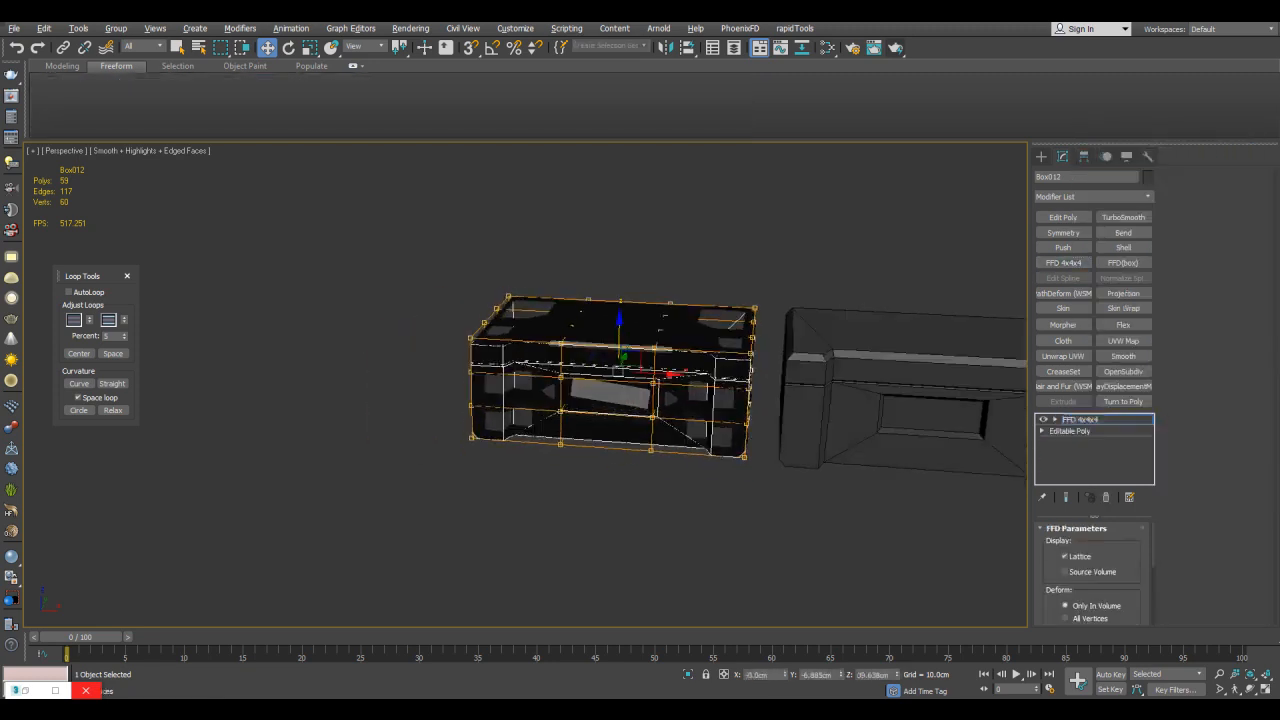
{"action": "key", "text": "r"}
{"action": "scroll", "coordinate": [744, 350], "scroll_direction": "up", "scroll_amount": 5}
{"action": "middle_click_drag", "start_coordinate": [640, 400], "coordinate": [565, 440], "text": "alt"}
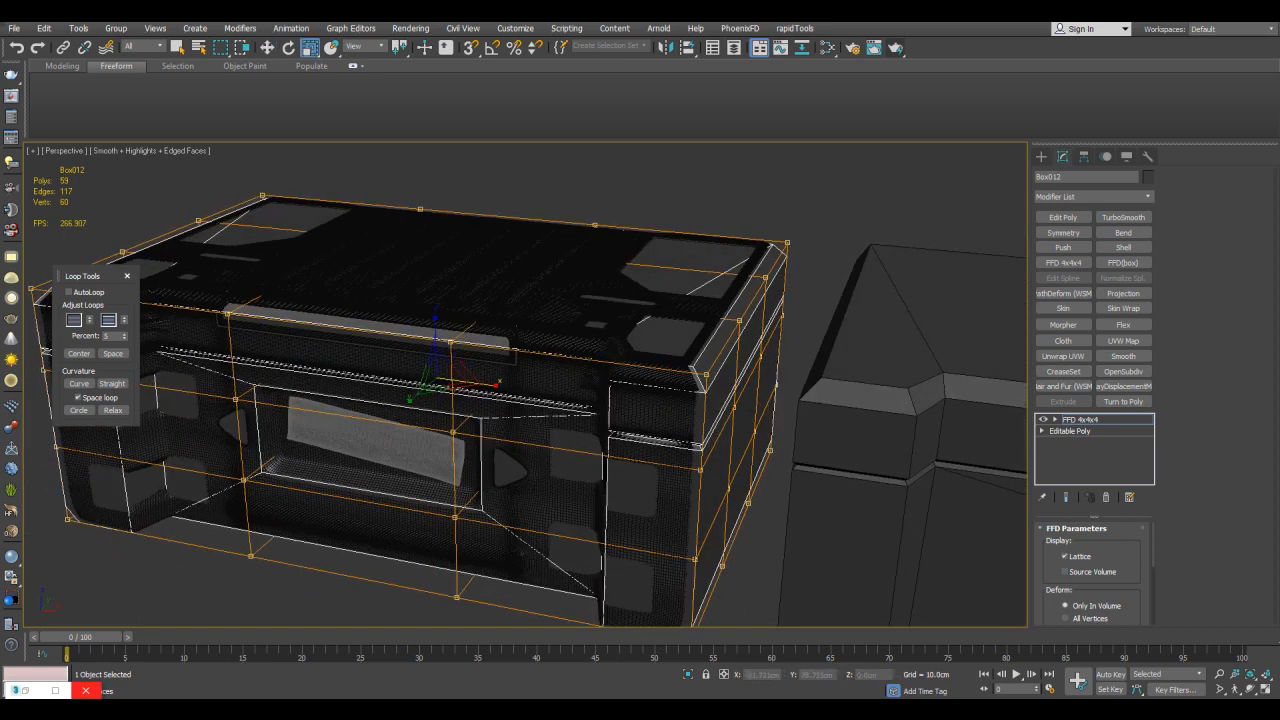
{"action": "left_click_drag", "start_coordinate": [415, 395], "coordinate": [440, 385]}
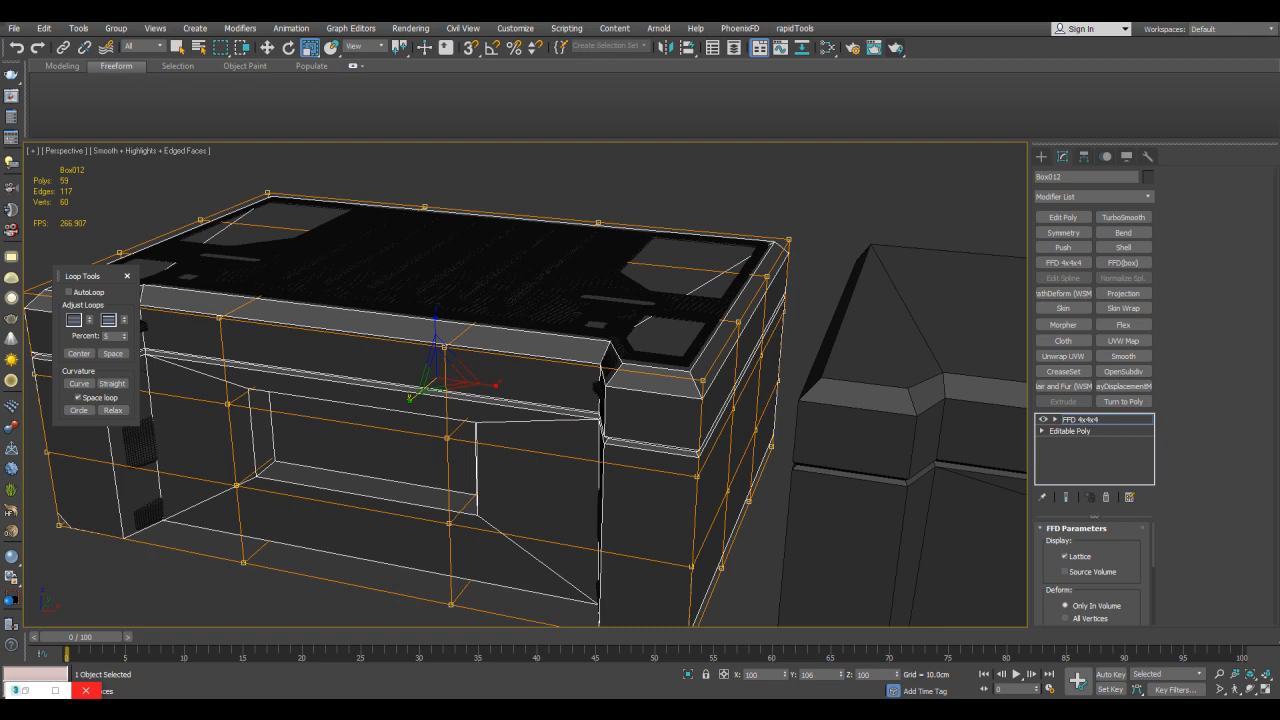
{"action": "left_click_drag", "start_coordinate": [417, 392], "coordinate": [414, 385]}
{"action": "middle_click_drag", "start_coordinate": [414, 385], "coordinate": [552, 400], "text": "alt"}
{"action": "key", "text": "q"}
{"action": "key", "text": "ctrl+d"}
Step: Select the copied low-poly box, move the vertices at its end nearest the crate along X, and leave vertex editing
{"action": "left_click", "coordinate": [835, 400]}
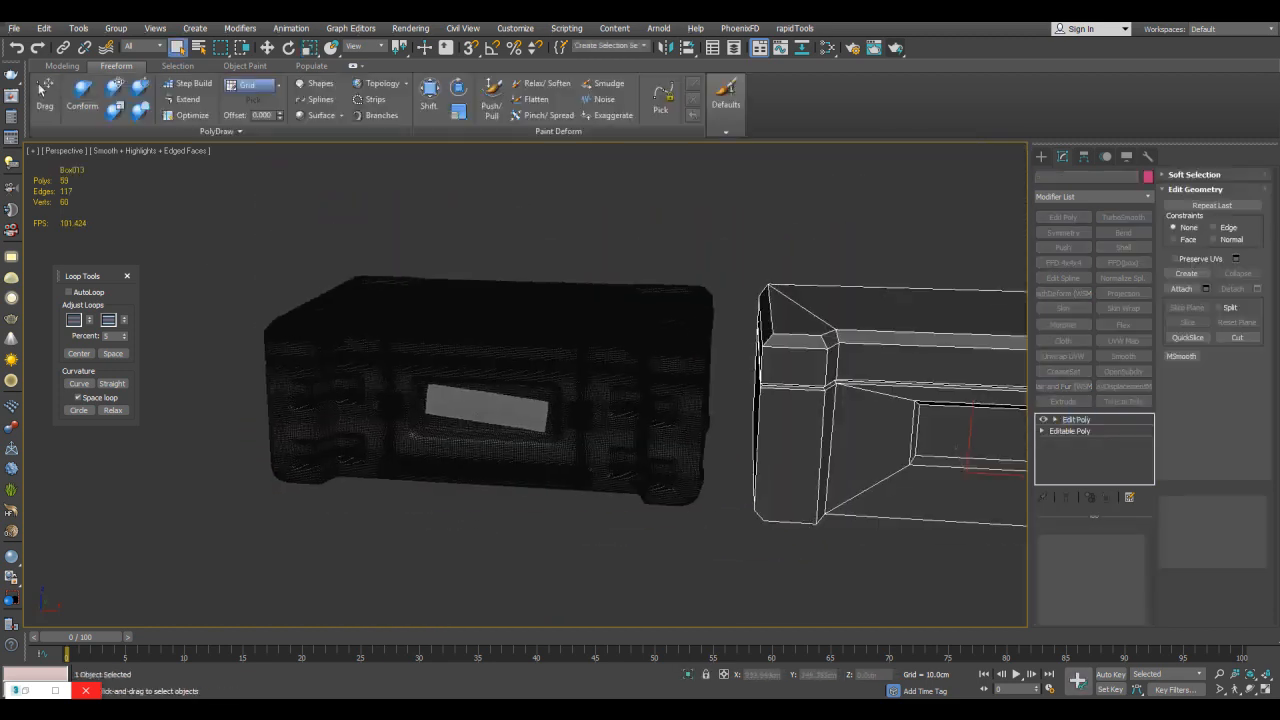
{"action": "middle_click_drag", "start_coordinate": [835, 400], "coordinate": [686, 366]}
{"action": "key", "text": "1"}
{"action": "left_click_drag", "start_coordinate": [544, 220], "coordinate": [700, 530]}
{"action": "middle_click_drag", "start_coordinate": [700, 530], "coordinate": [700, 350], "text": "alt"}
{"action": "key", "text": "w"}
{"action": "left_click_drag", "start_coordinate": [735, 340], "coordinate": [708, 340]}
{"action": "middle_click_drag", "start_coordinate": [708, 340], "coordinate": [752, 360], "text": "alt"}
{"action": "scroll", "coordinate": [752, 360], "scroll_direction": "down", "scroll_amount": 3}
{"action": "key", "text": "1"}
{"action": "scroll", "coordinate": [721, 360], "scroll_direction": "up", "scroll_amount": 3}
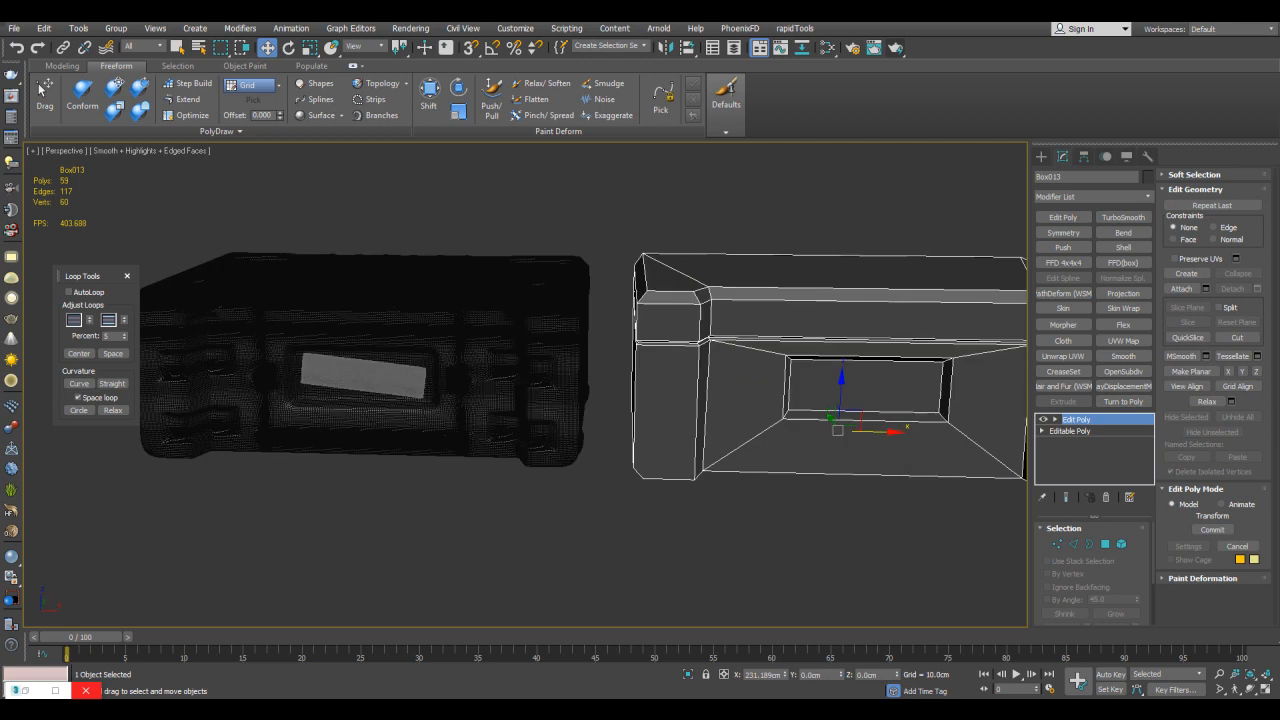
Step: Switch to Substance Painter and examine the baked tape detail in the crate's recessed front panel
{"action": "key", "text": "alt+q"}
{"action": "middle_click_drag", "start_coordinate": [520, 400], "coordinate": [588, 373], "text": "alt"}
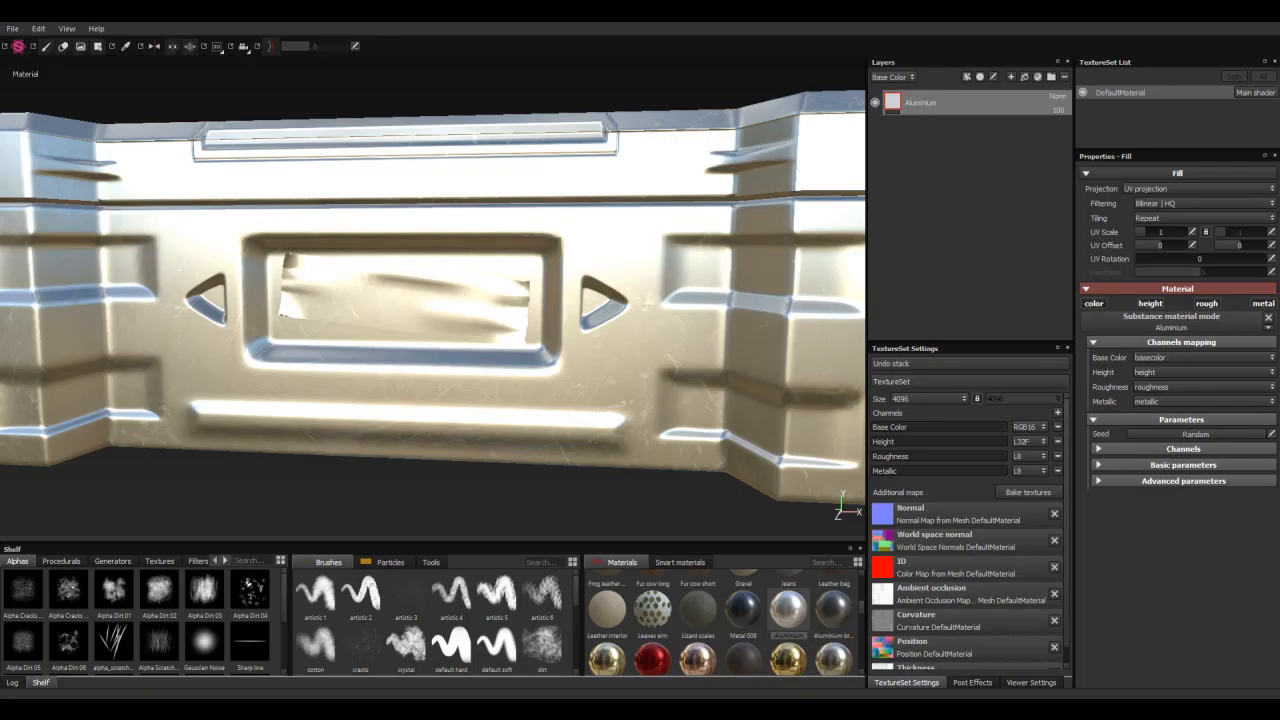
{"action": "scroll", "coordinate": [433, 296], "scroll_direction": "up", "scroll_amount": 3}
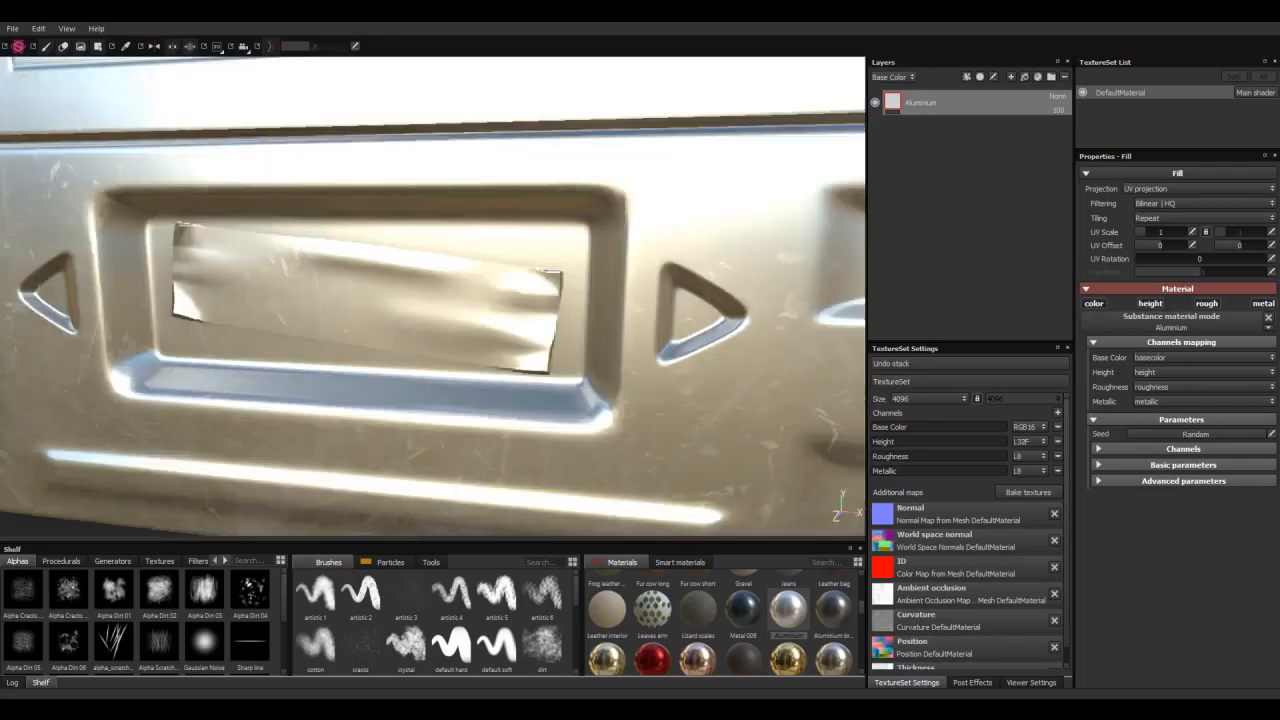